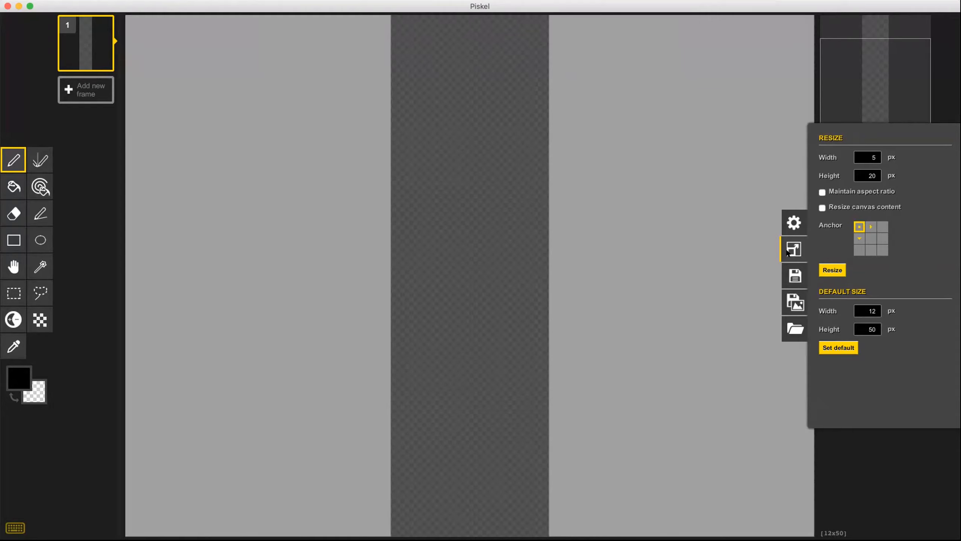
# Step: Resize the canvas to 22 by 20 px without maintaining the aspect ratio, using the center anchor
pyautogui.click(739, 277)
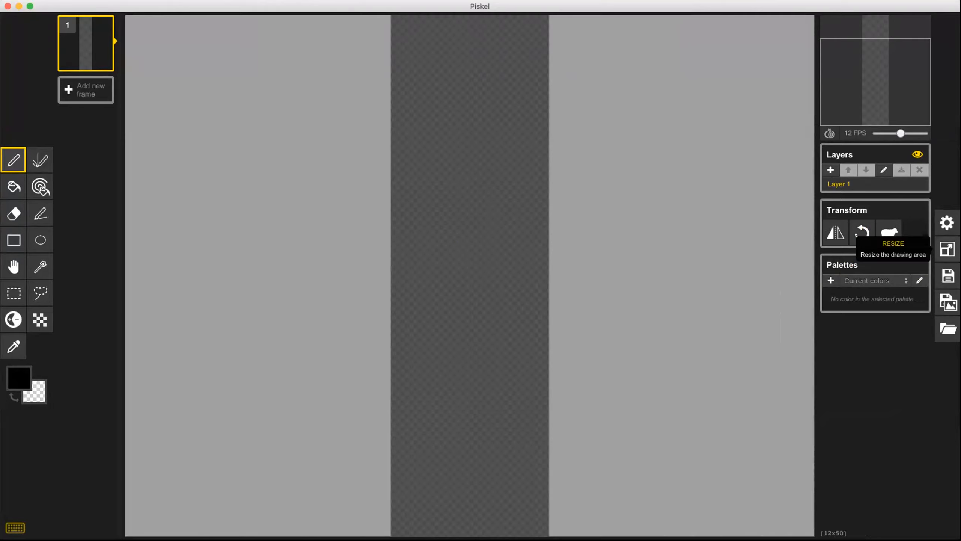
pyautogui.click(942, 250)
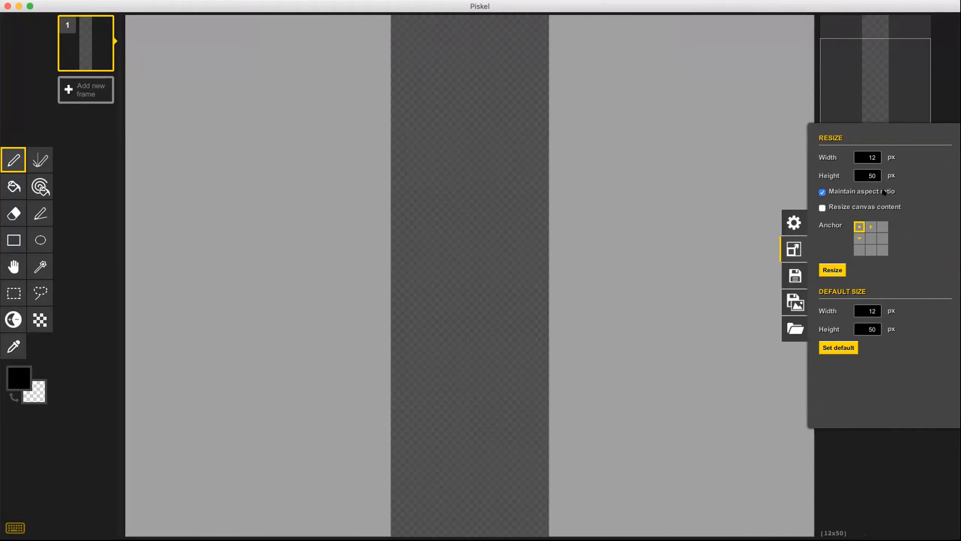
pyautogui.doubleClick(872, 157)
pyautogui.write('2')
pyautogui.click(822, 191)
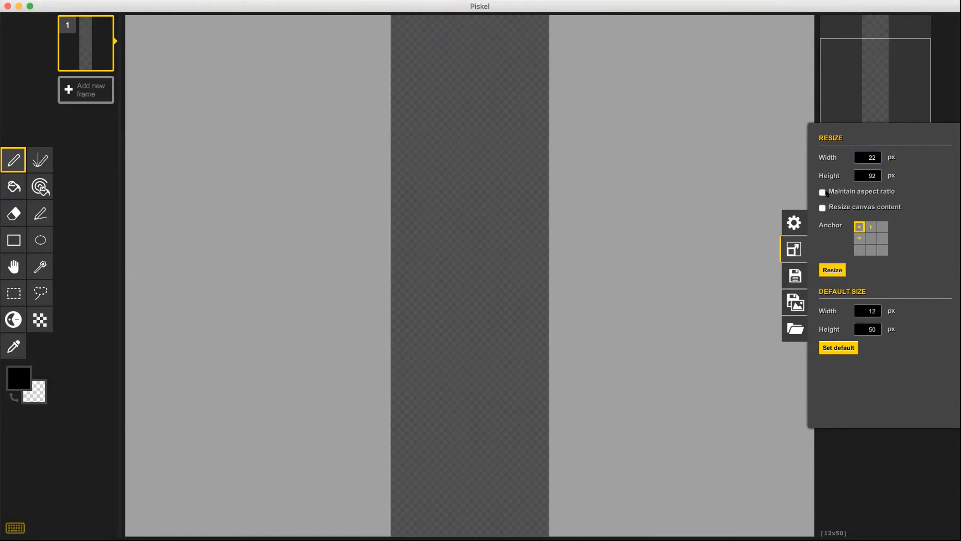
pyautogui.doubleClick(874, 176)
pyautogui.write('2')
pyautogui.click(868, 239)
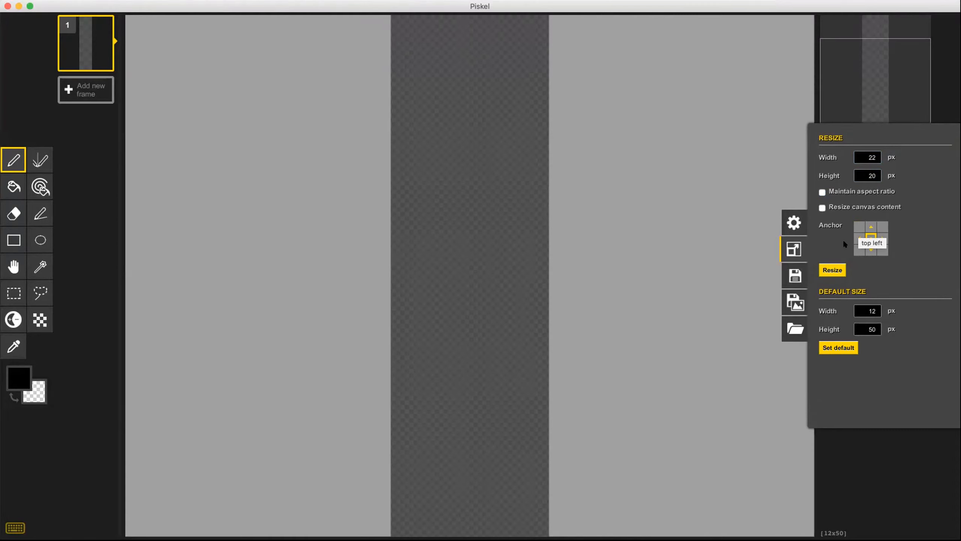
pyautogui.click(832, 270)
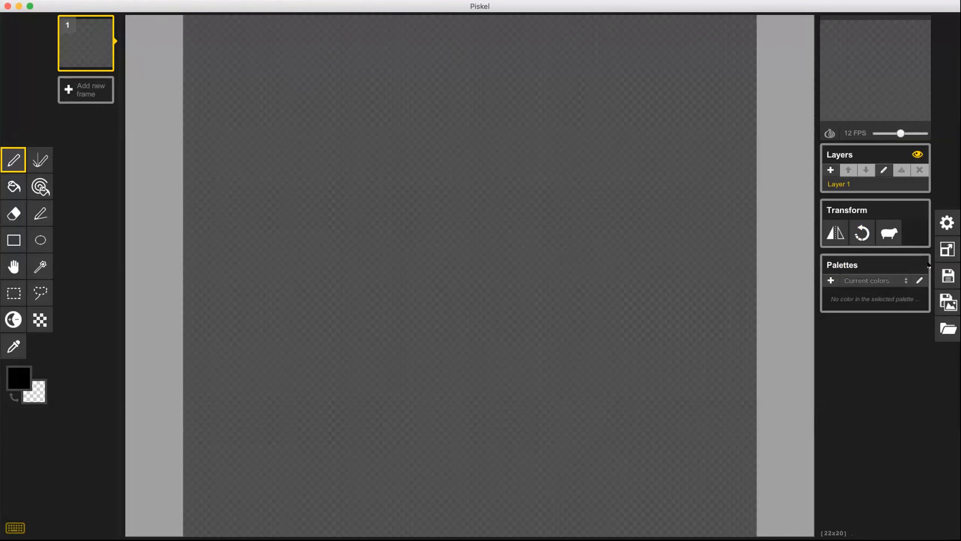
# Step: Try the other canvas background patterns, including the medium/high contrast one, and return to the dark background
pyautogui.click(947, 223)
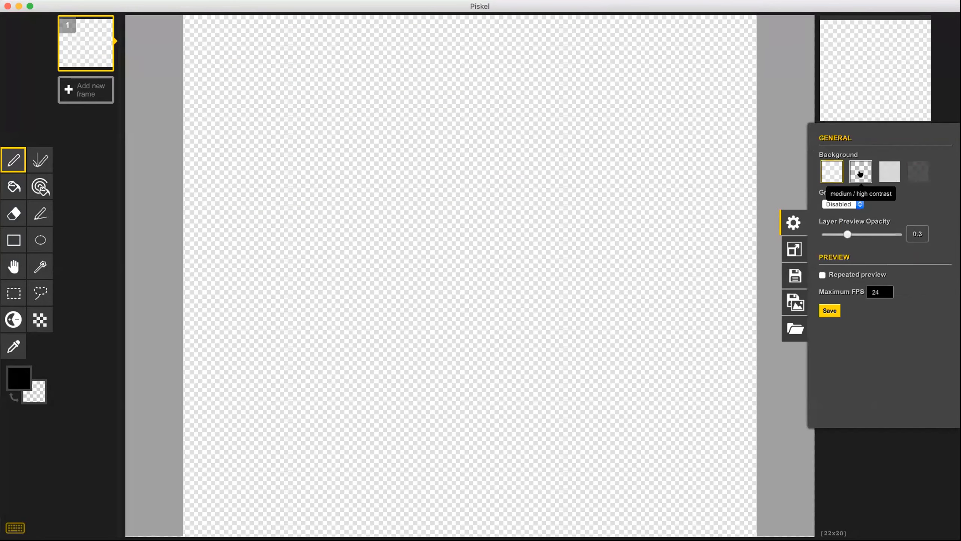
pyautogui.click(860, 173)
pyautogui.click(860, 173)
pyautogui.click(889, 172)
pyautogui.click(918, 173)
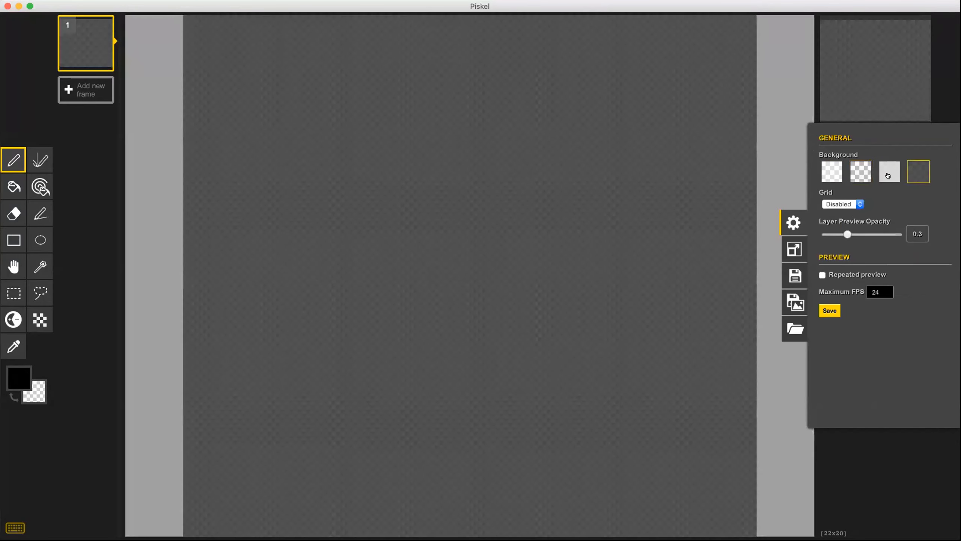
pyautogui.click(825, 169)
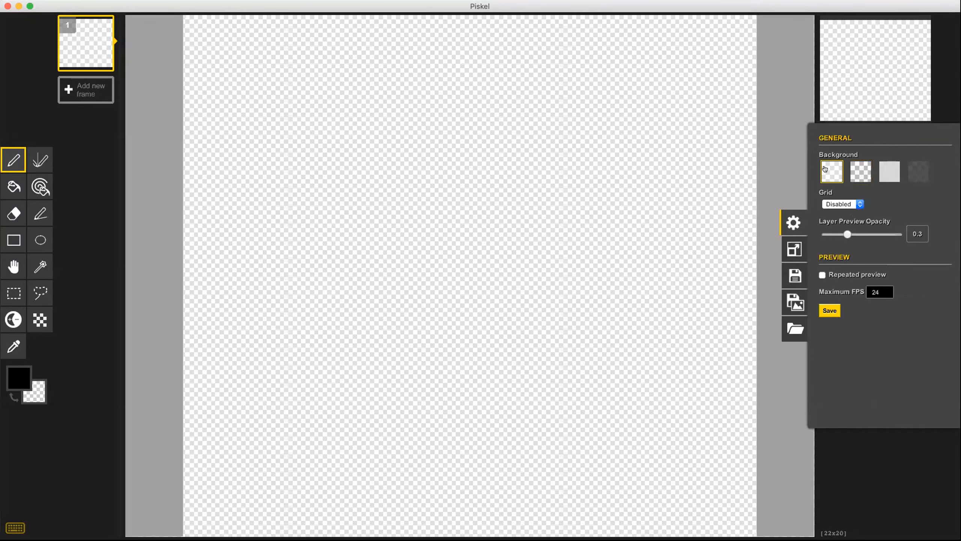
pyautogui.click(912, 170)
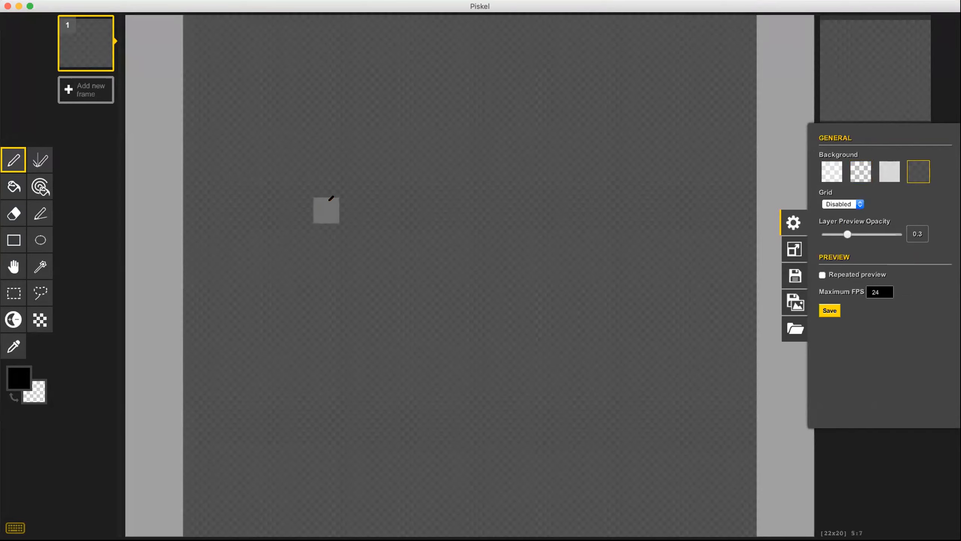
# Step: Draw a horizontal black line eight pixels long in the upper middle of the canvas with the Pen tool
pyautogui.moveTo(332, 197); pyautogui.dragTo(500, 197)
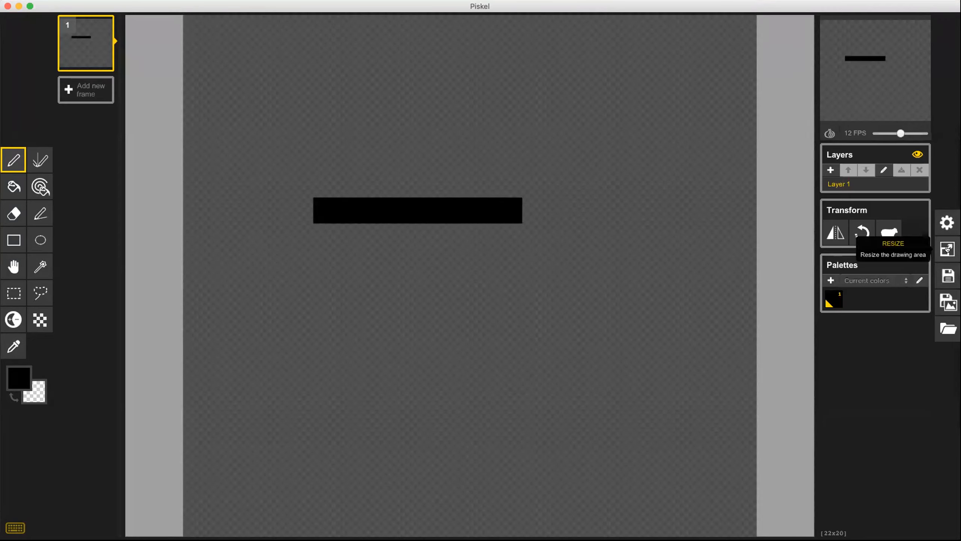
# Step: Try a 4px grid on the canvas, set the grid back to Disabled and save the preview settings
pyautogui.click(948, 222)
pyautogui.click(860, 204)
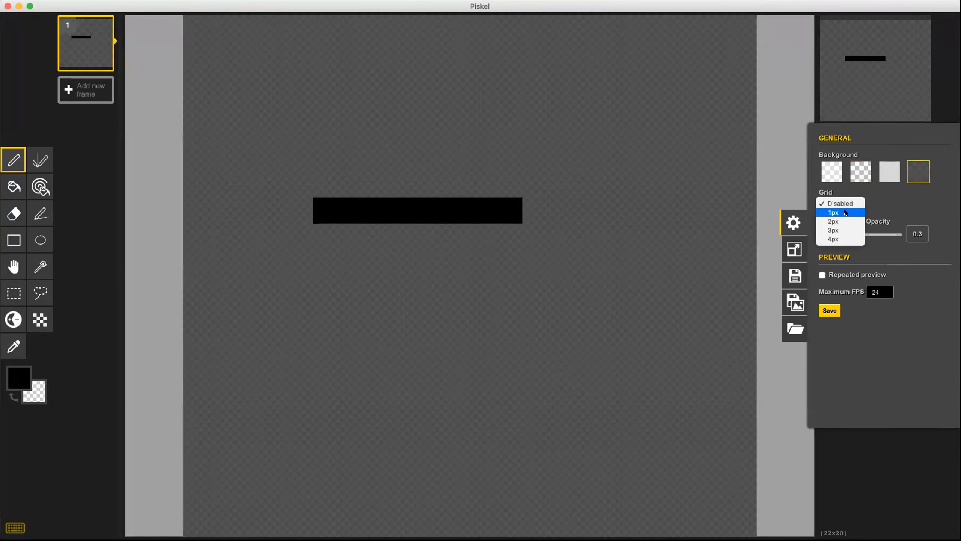
pyautogui.click(846, 239)
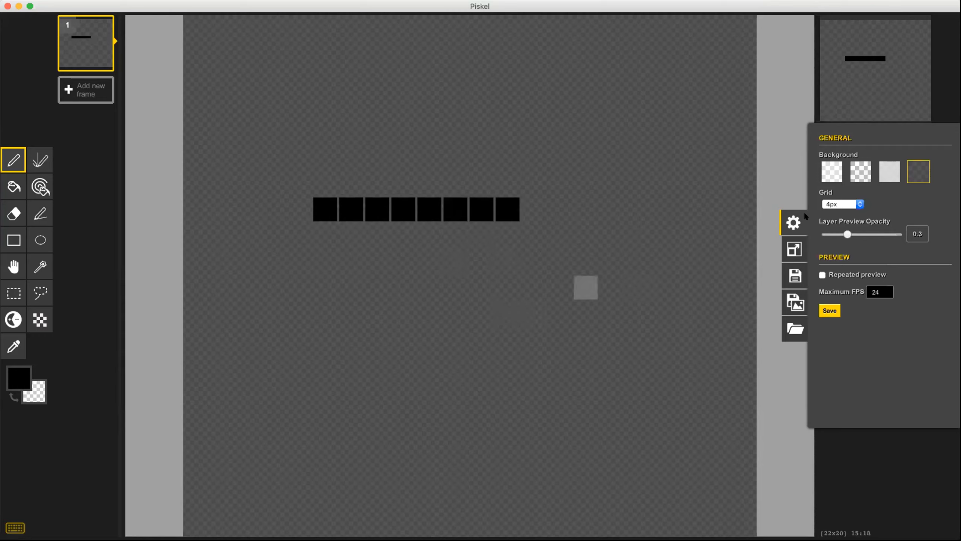
pyautogui.click(858, 207)
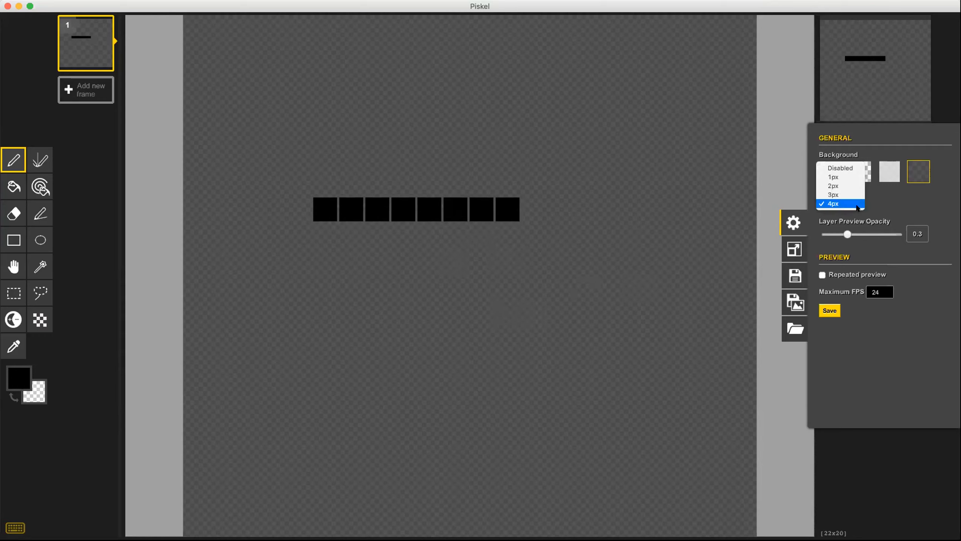
pyautogui.click(839, 167)
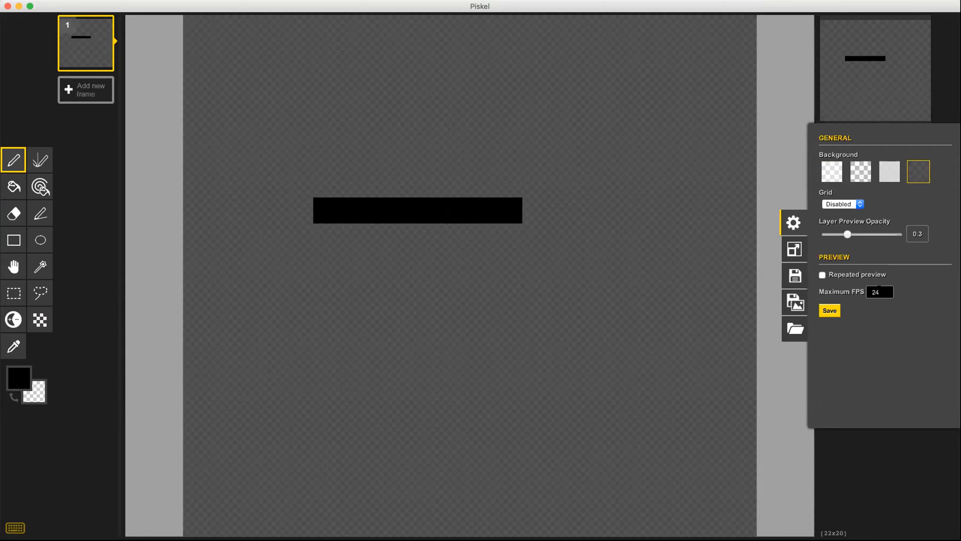
pyautogui.click(830, 311)
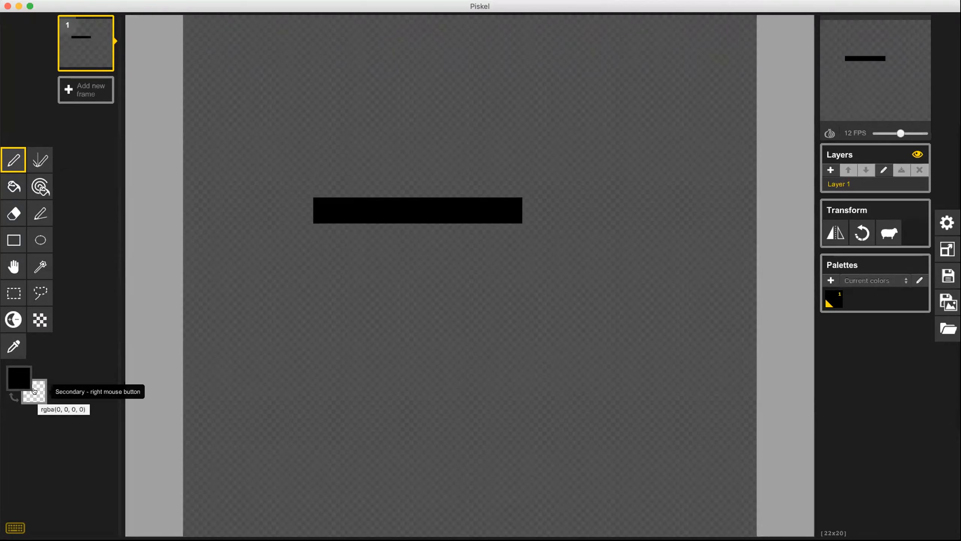
# Step: Set the primary color to yellow #f4ed07 and draw an eight-pixel line directly below the black one
pyautogui.click(14, 373)
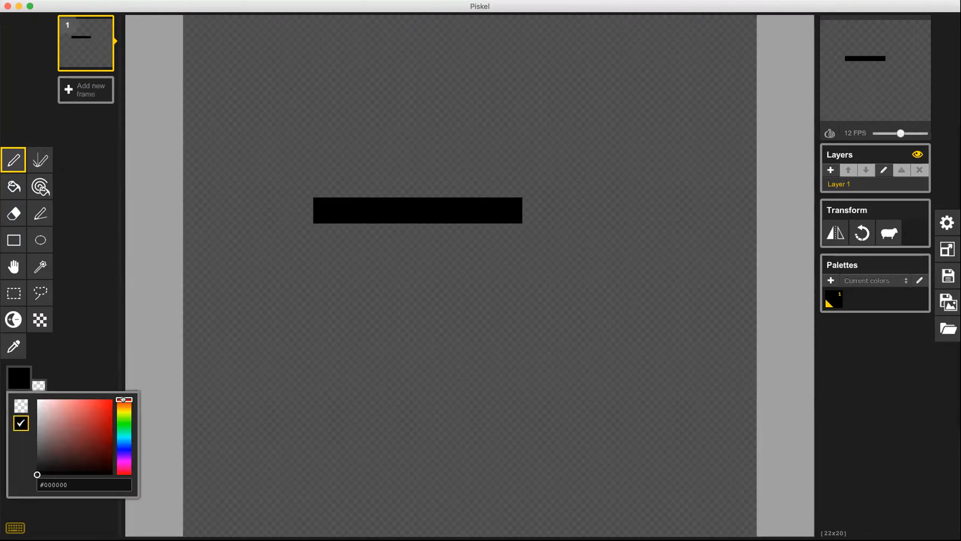
pyautogui.moveTo(124, 400); pyautogui.dragTo(123, 410)
pyautogui.click(108, 402)
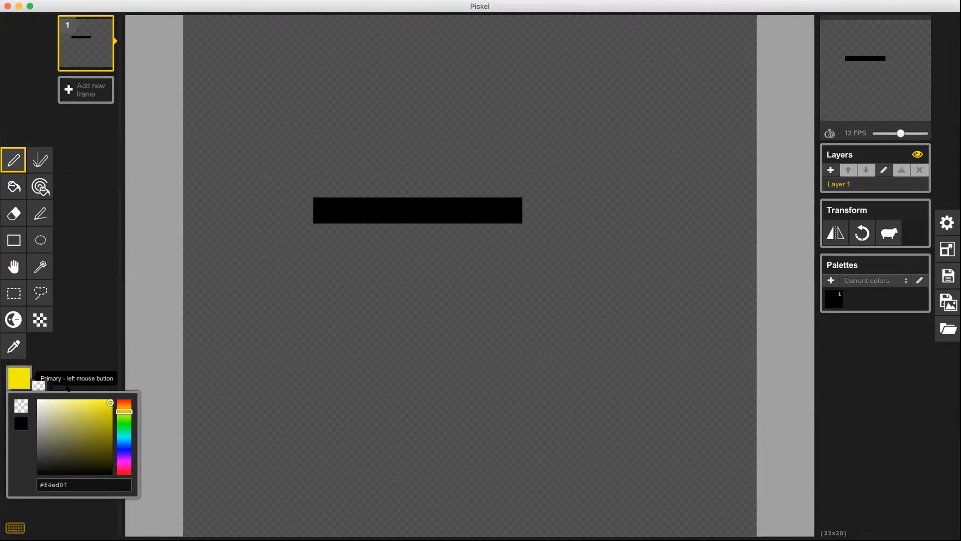
pyautogui.moveTo(323, 235); pyautogui.dragTo(504, 237)
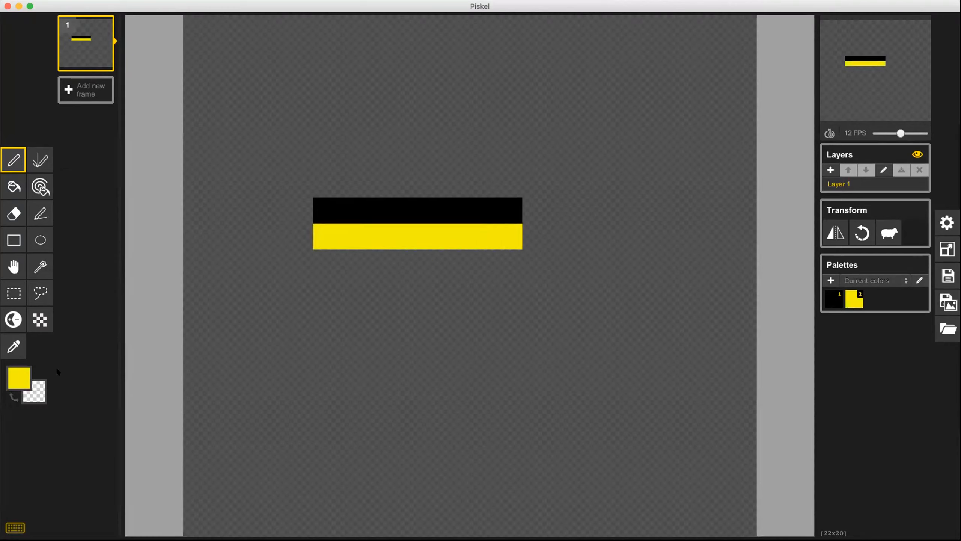
# Step: Set the secondary color to green, rgb(114, 244, 5)
pyautogui.click(36, 393)
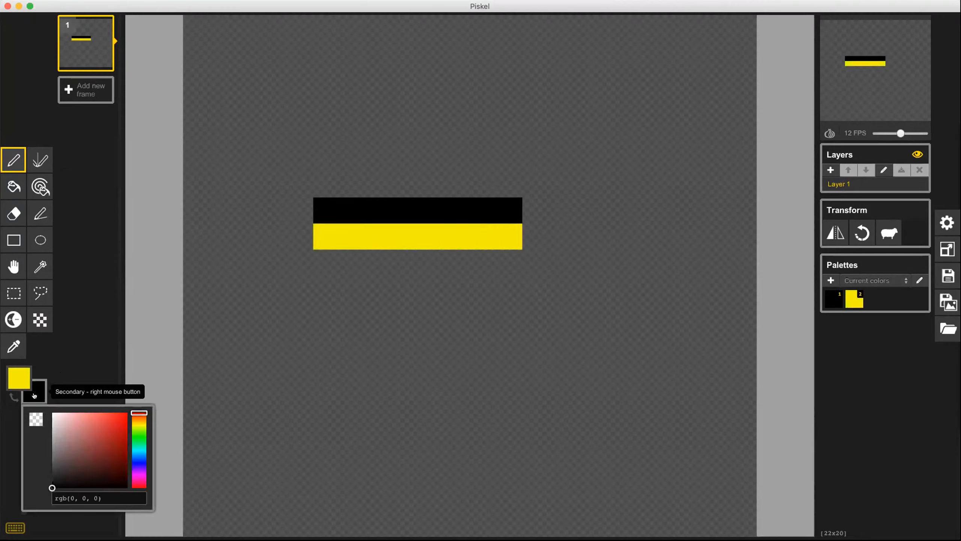
pyautogui.click(138, 431)
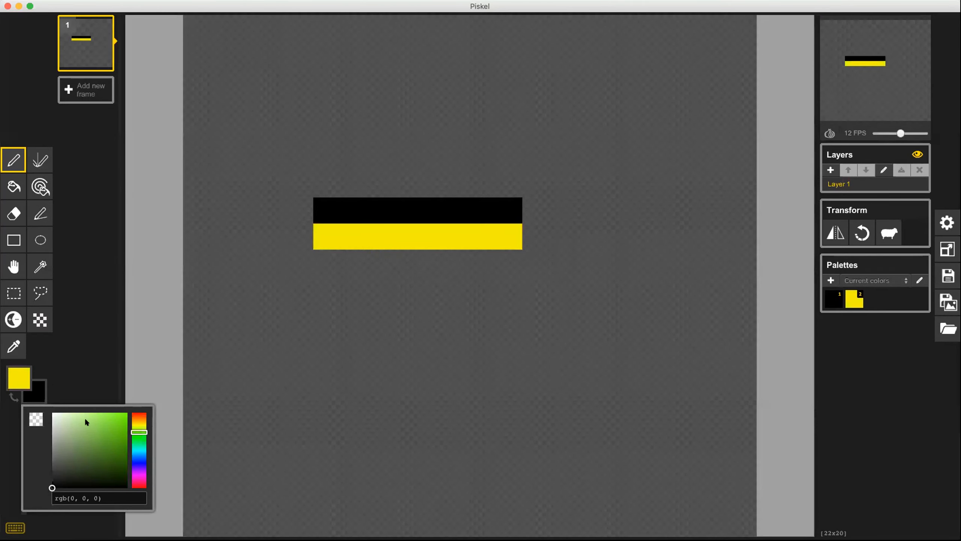
pyautogui.click(126, 416)
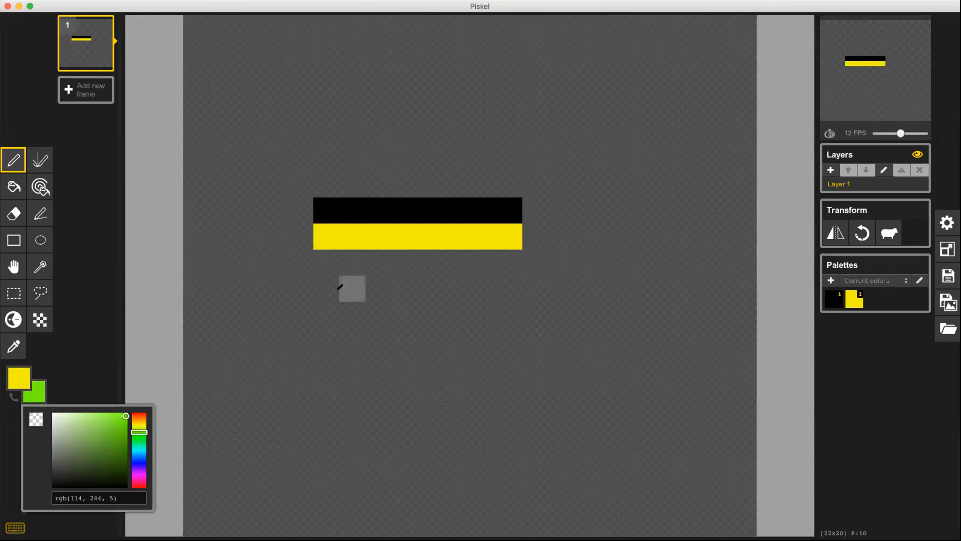
# Step: Draw stacked green, yellow and green lines below the existing pair, alternating the secondary and primary colors and leaving a one-pixel gap
pyautogui.moveTo(326, 289)
pyautogui.mouseDown()
pyautogui.moveTo(509, 284)
pyautogui.moveTo(508, 312)
pyautogui.moveTo(337, 308)
pyautogui.moveTo(323, 318)
pyautogui.mouseUp()
pyautogui.rightClick(331, 333)
pyautogui.moveTo(520, 332); pyautogui.dragTo(526, 333)
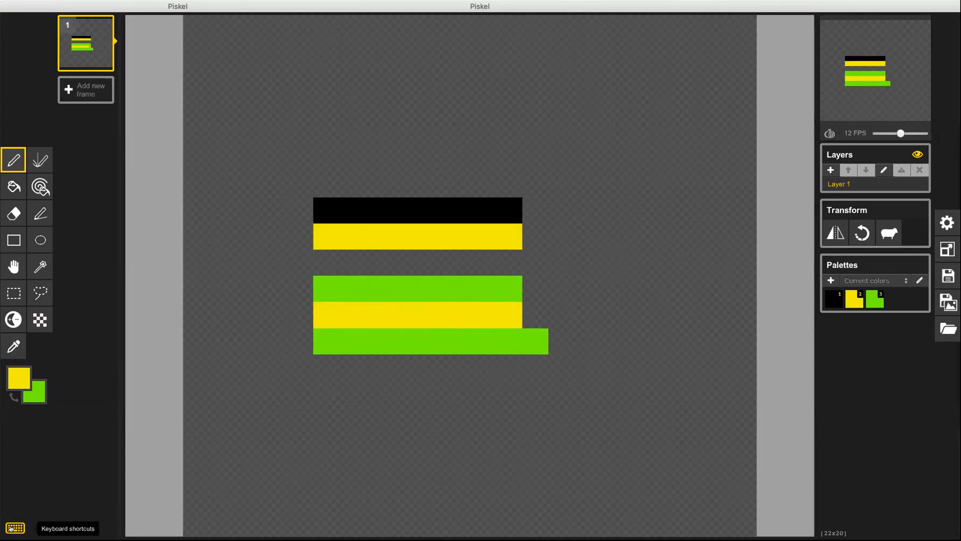
# Step: Review the keyboard shortcuts overview for the tool, undo, selection and color commands, and close it
pyautogui.hotkey('shift', '/')
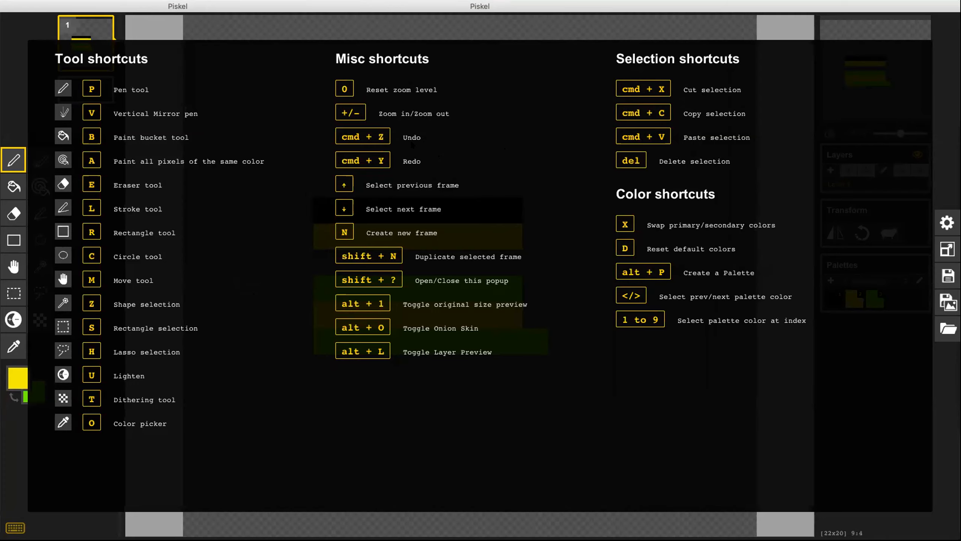
pyautogui.click(15, 528)
# Step: Draw a yellow test line above the black one and a few yellow pixels and a stepped stroke beside the lines
pyautogui.moveTo(322, 132); pyautogui.dragTo(511, 128)
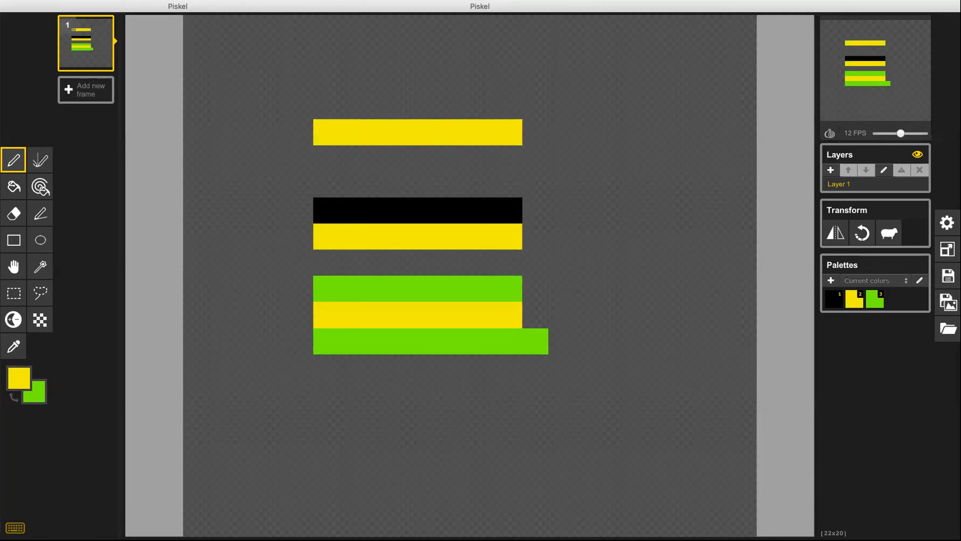
pyautogui.click(74, 6)
pyautogui.click(61, 7)
pyautogui.click(72, 4)
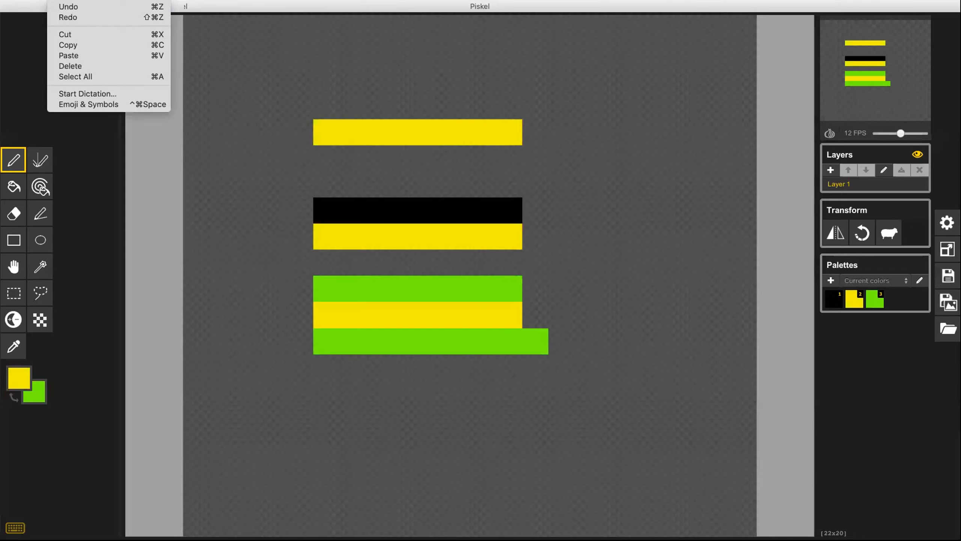
pyautogui.click(563, 176)
pyautogui.click(562, 182)
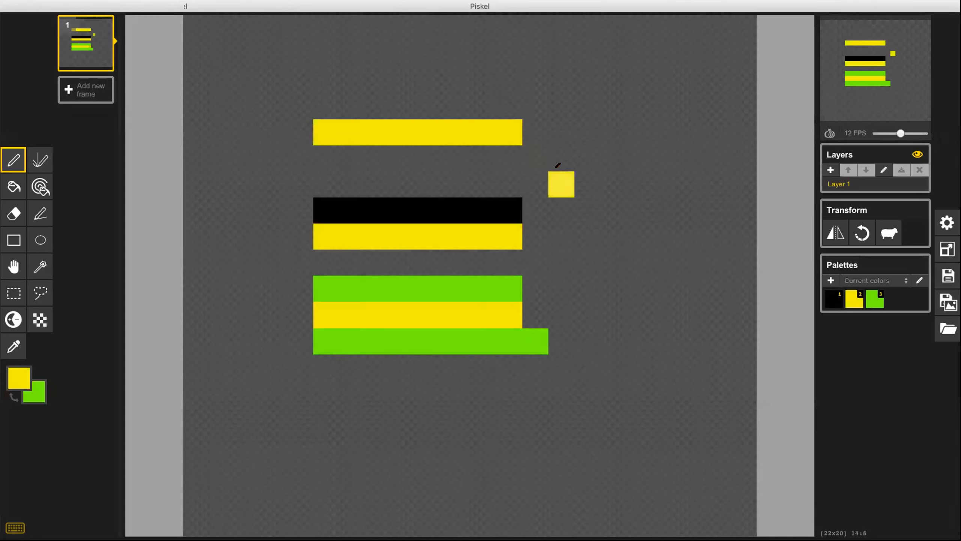
pyautogui.moveTo(589, 153); pyautogui.dragTo(616, 268)
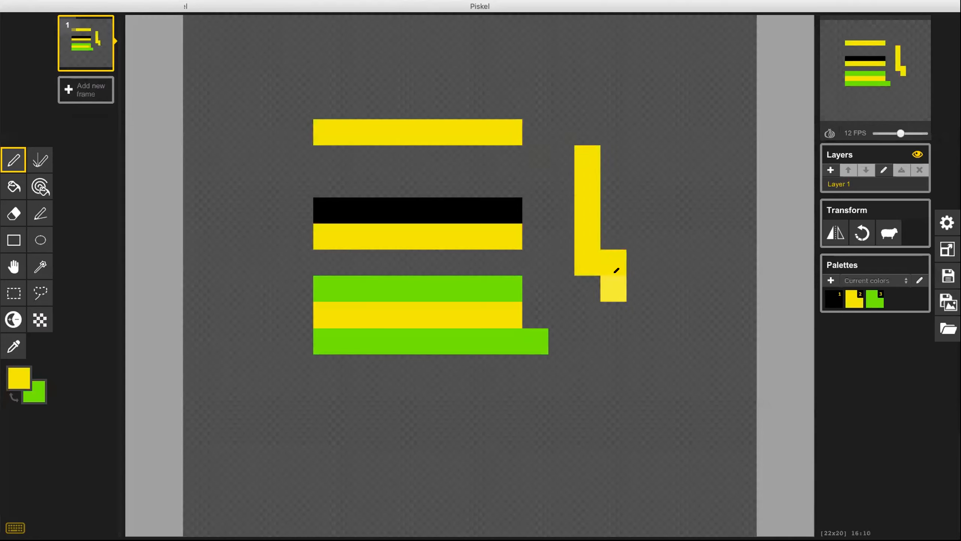
# Step: Undo all the pen strokes back to an empty canvas, and redo only the black line and the yellow line below it
pyautogui.hotkey('ctrl', 'z')
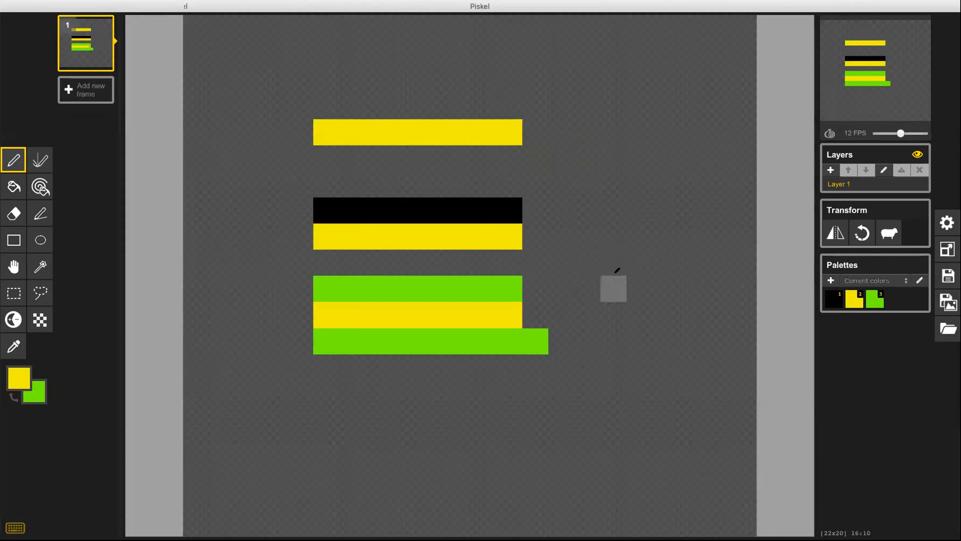
pyautogui.hotkey('ctrl', 'z')
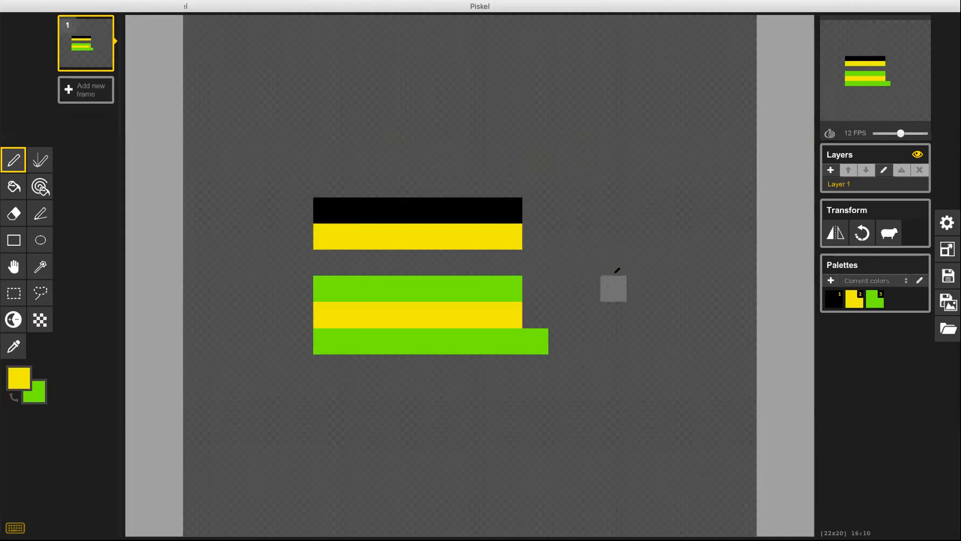
pyautogui.hotkey('ctrl', 'z')
pyautogui.hotkey('ctrl', 'z')
pyautogui.hotkey('ctrl', 'z')
pyautogui.hotkey('ctrl', 'z')
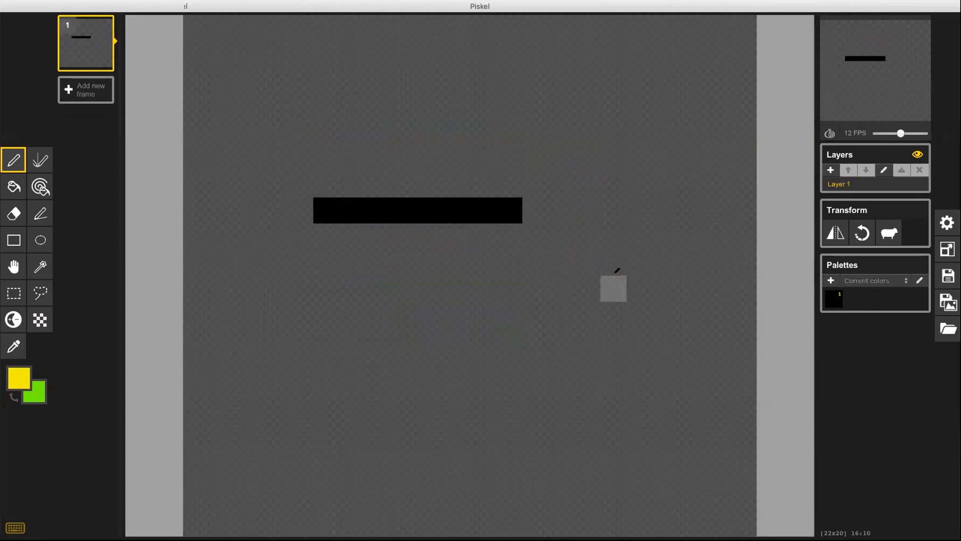
pyautogui.hotkey('ctrl', 'z')
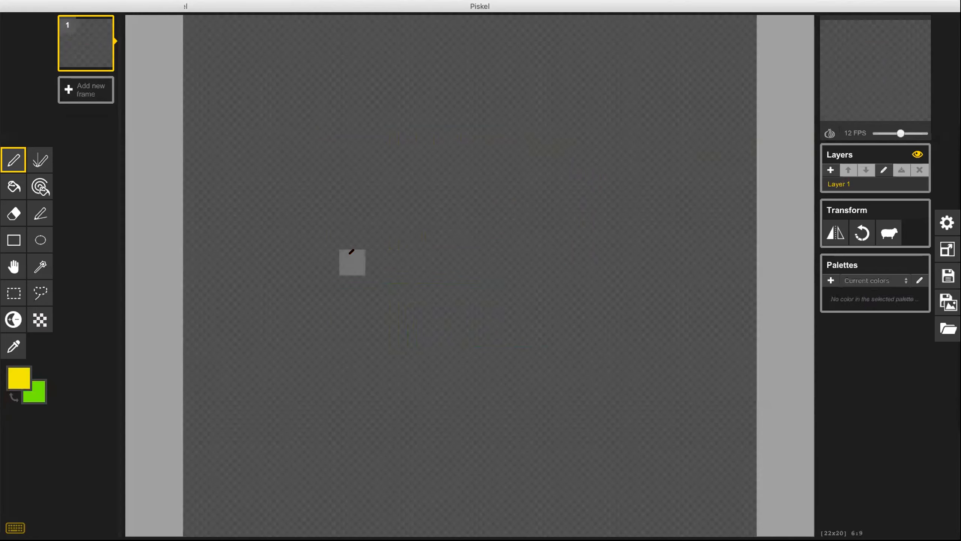
pyautogui.hotkey('ctrl', 'y')
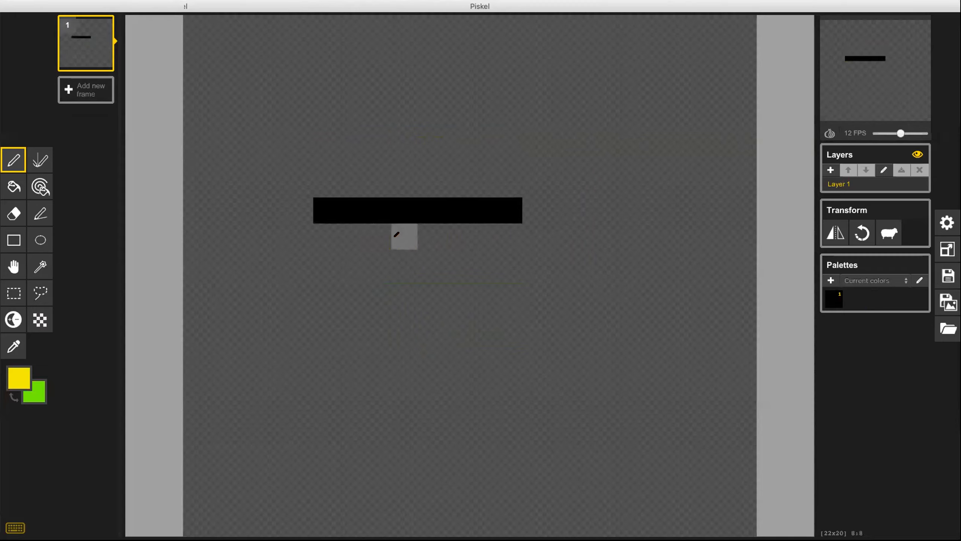
pyautogui.hotkey('ctrl', 'y')
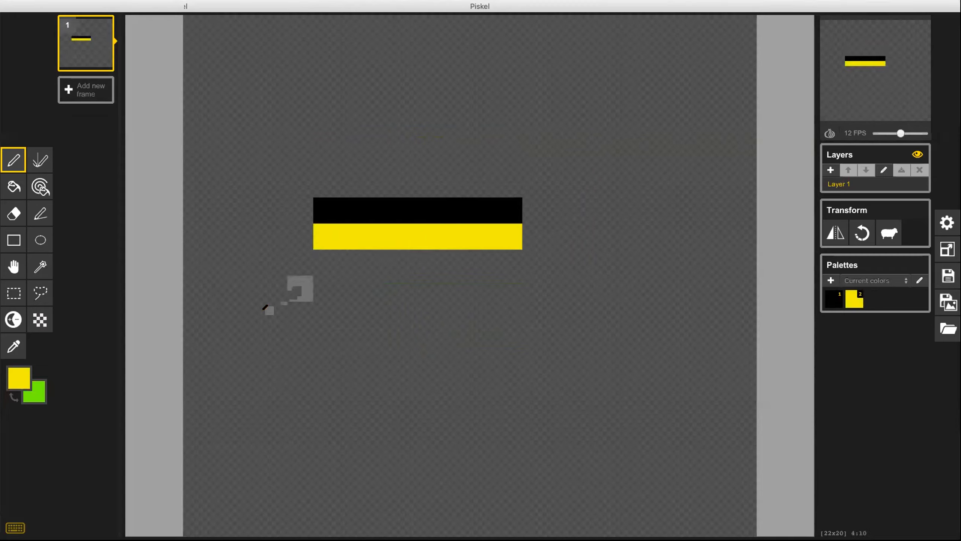
# Step: Set the primary color to orange-red #f43107
pyautogui.click(19, 379)
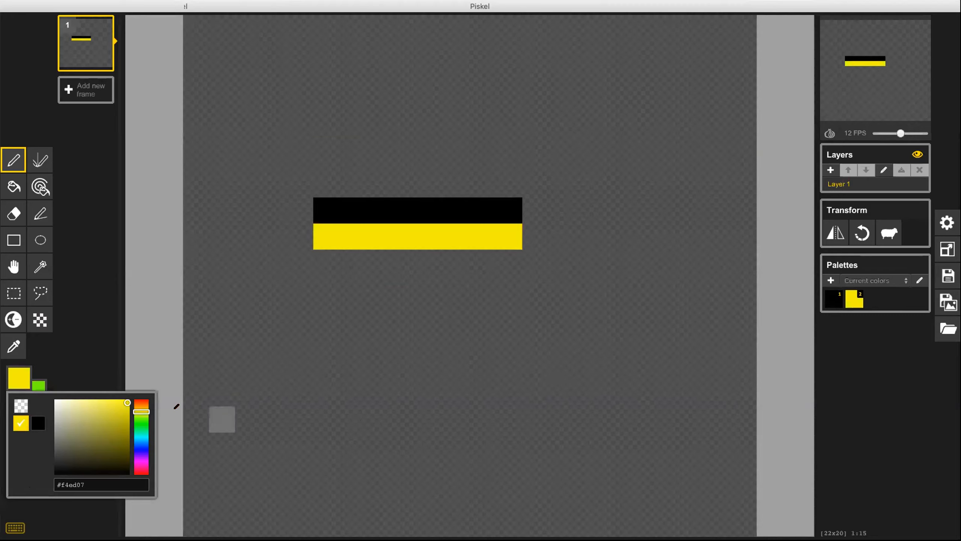
pyautogui.click(144, 400)
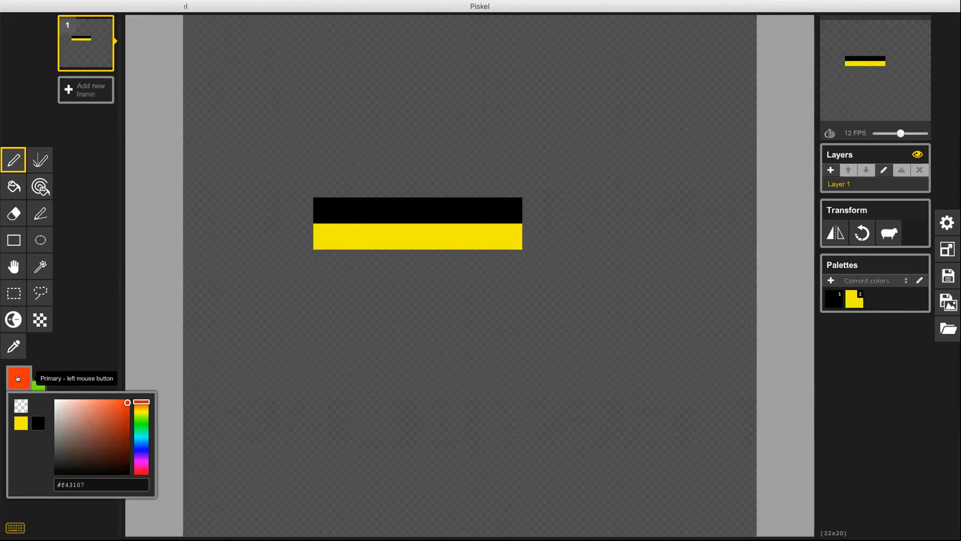
# Step: Draw an orange-red vertical stroke below the yellow line, a yellow L-shaped stroke beside it, and a stepped orange-red stroke, reusing the palette colors
pyautogui.moveTo(451, 262); pyautogui.dragTo(451, 323)
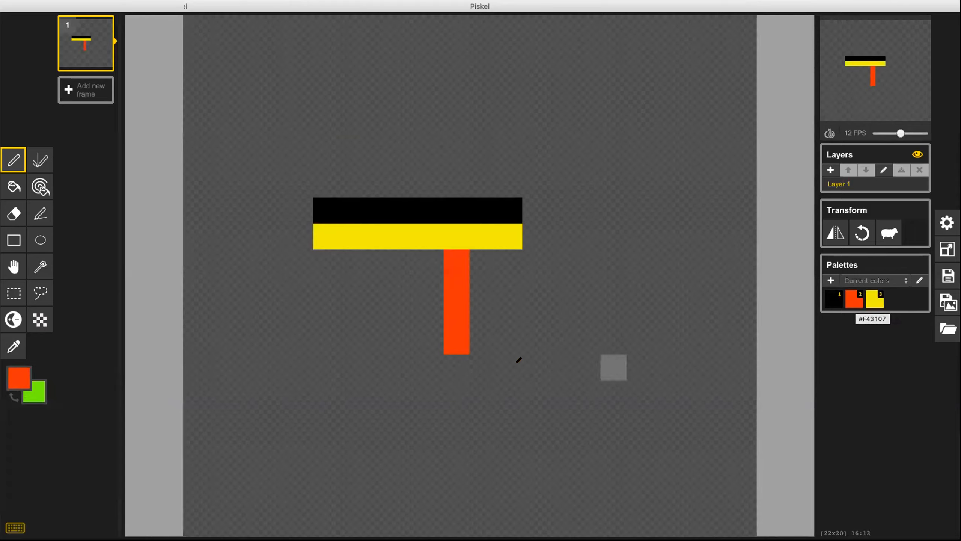
pyautogui.click(874, 301)
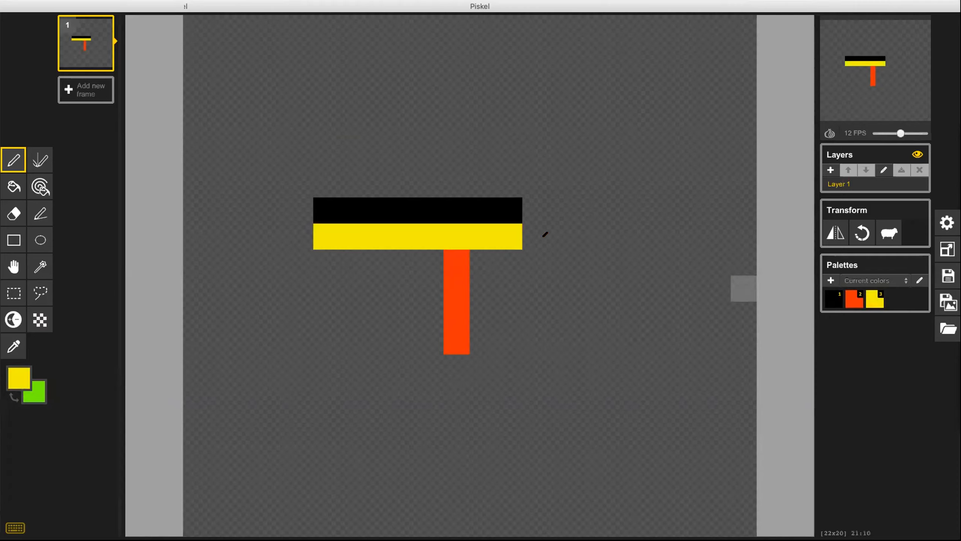
pyautogui.moveTo(509, 316)
pyautogui.mouseDown()
pyautogui.moveTo(510, 287)
pyautogui.moveTo(589, 315)
pyautogui.mouseUp()
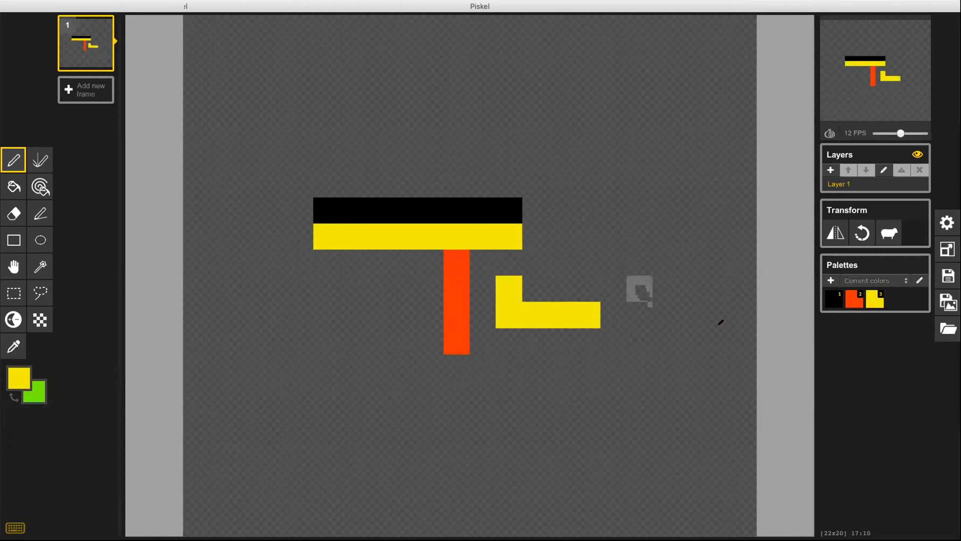
pyautogui.click(852, 299)
pyautogui.moveTo(614, 236); pyautogui.dragTo(639, 315)
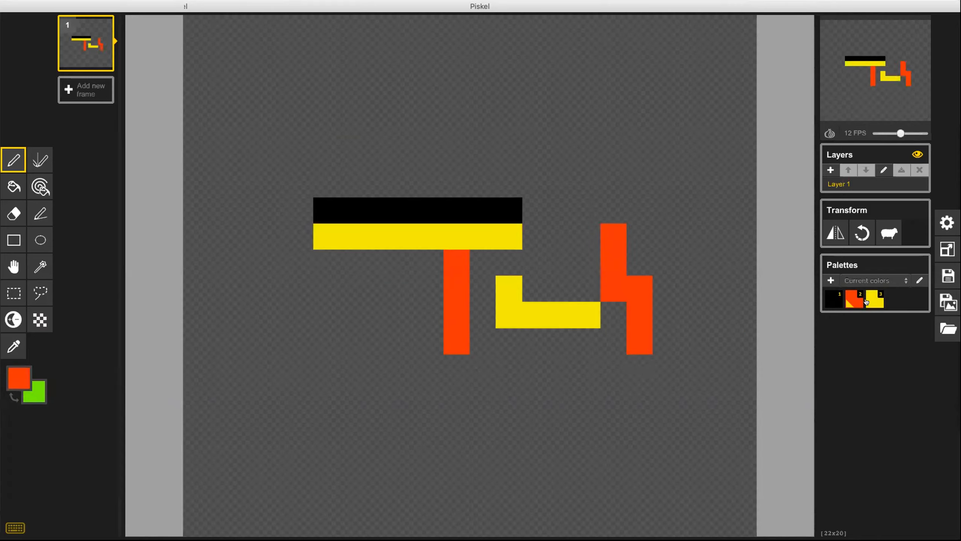
# Step: Place a single orange-red pixel beside the vertical stroke, and undo all the drawing back to an empty canvas
pyautogui.click(18, 380)
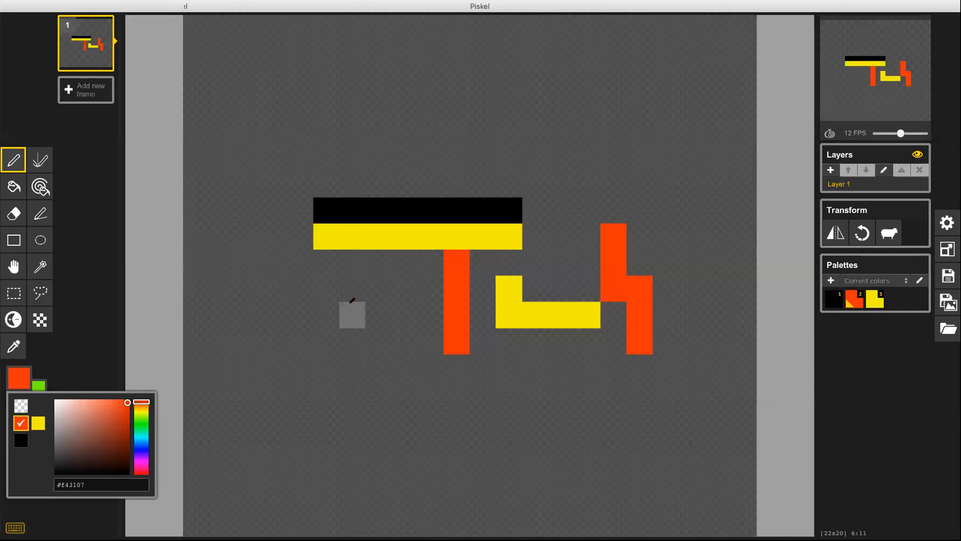
pyautogui.click(411, 306)
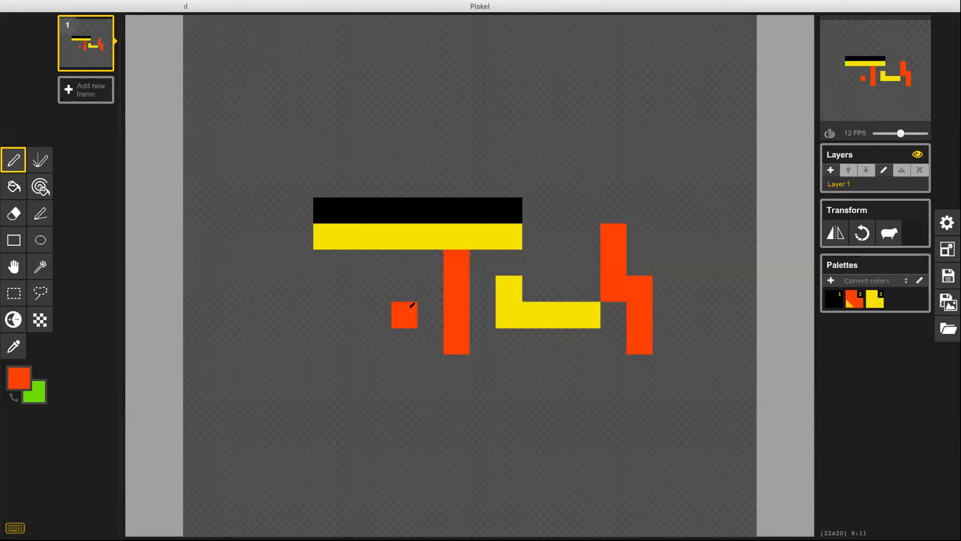
pyautogui.hotkey('ctrl', 'z')
pyautogui.hotkey('ctrl', 'z')
pyautogui.hotkey('ctrl', 'z')
pyautogui.hotkey('ctrl', 'z')
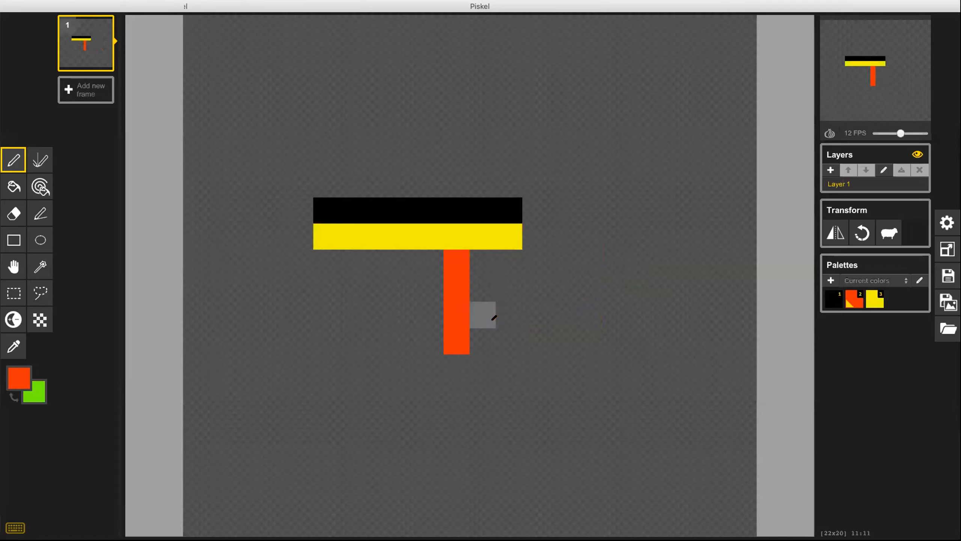
pyautogui.hotkey('ctrl', 'z')
pyautogui.hotkey('ctrl', 'z')
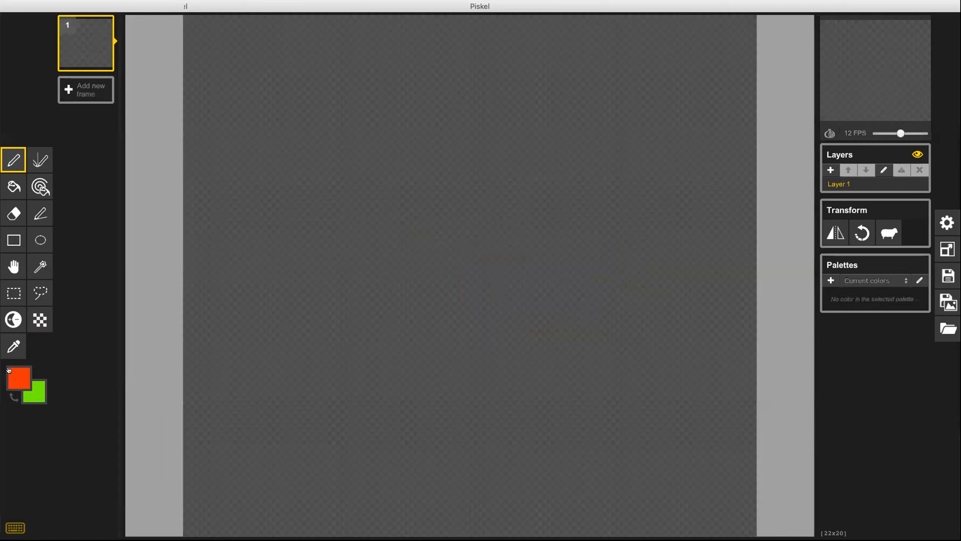
# Step: Draw a symmetrical round face outline in orange-red and two green 2 by 2 pixel eyes with the mirror pen
pyautogui.click(40, 160)
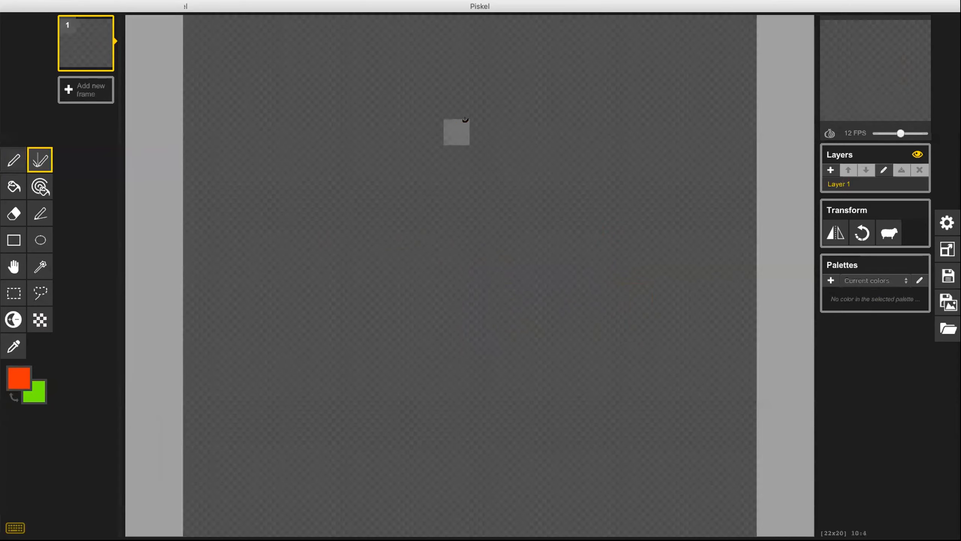
pyautogui.moveTo(467, 109)
pyautogui.mouseDown()
pyautogui.moveTo(382, 110)
pyautogui.moveTo(315, 128)
pyautogui.moveTo(290, 148)
pyautogui.moveTo(255, 246)
pyautogui.moveTo(248, 337)
pyautogui.moveTo(265, 394)
pyautogui.moveTo(384, 492)
pyautogui.moveTo(485, 496)
pyautogui.mouseUp()
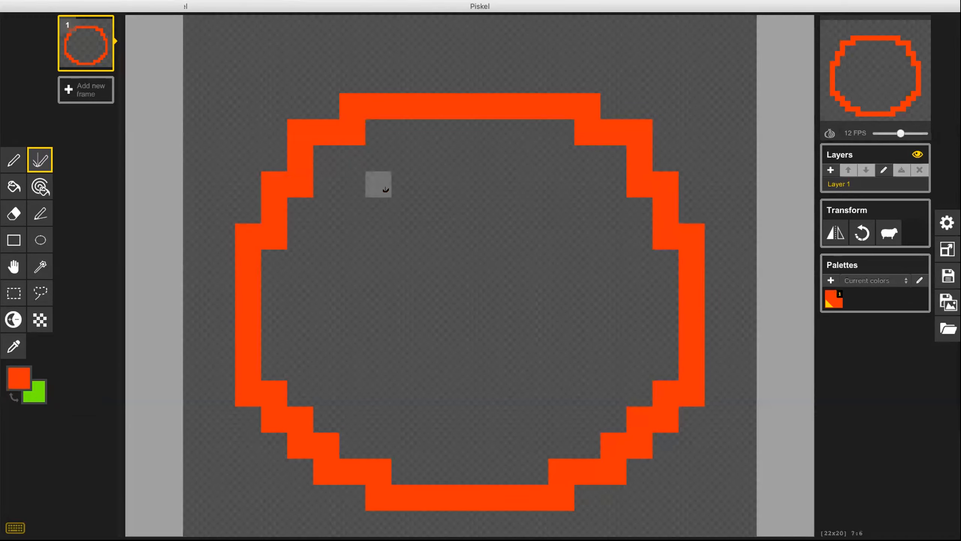
pyautogui.click(383, 187)
pyautogui.click(399, 186)
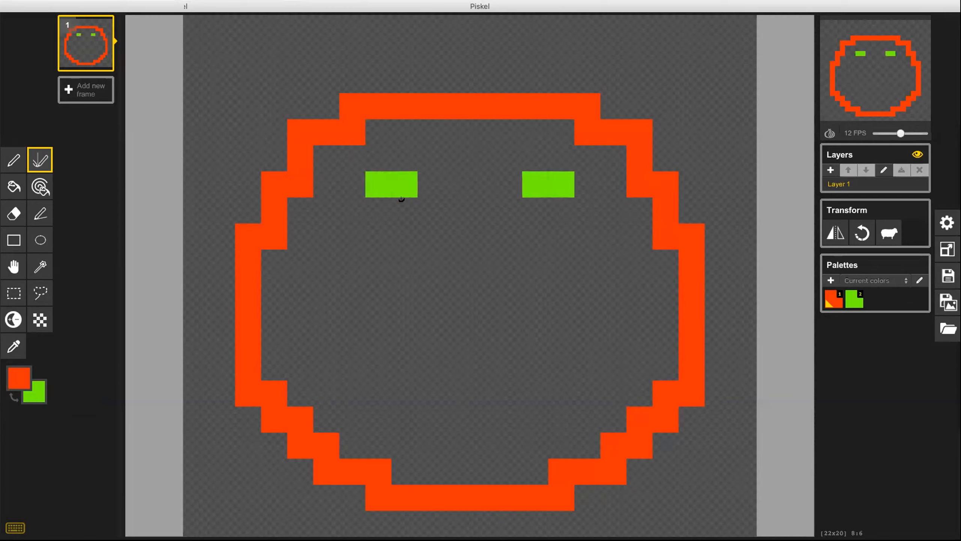
pyautogui.click(392, 200)
pyautogui.click(380, 200)
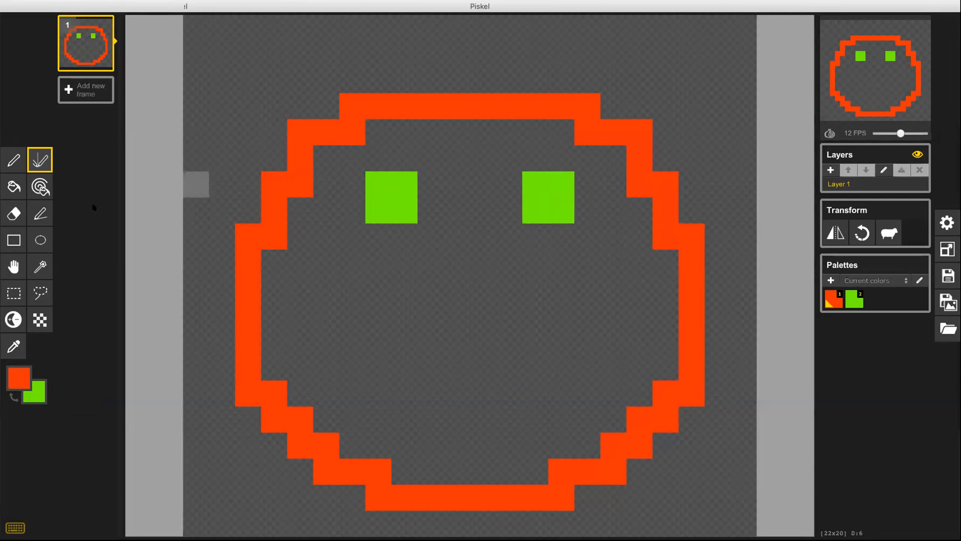
# Step: Set the primary color to yellow #e6f407 and fill the inside of the face outline with the paint bucket
pyautogui.click(11, 185)
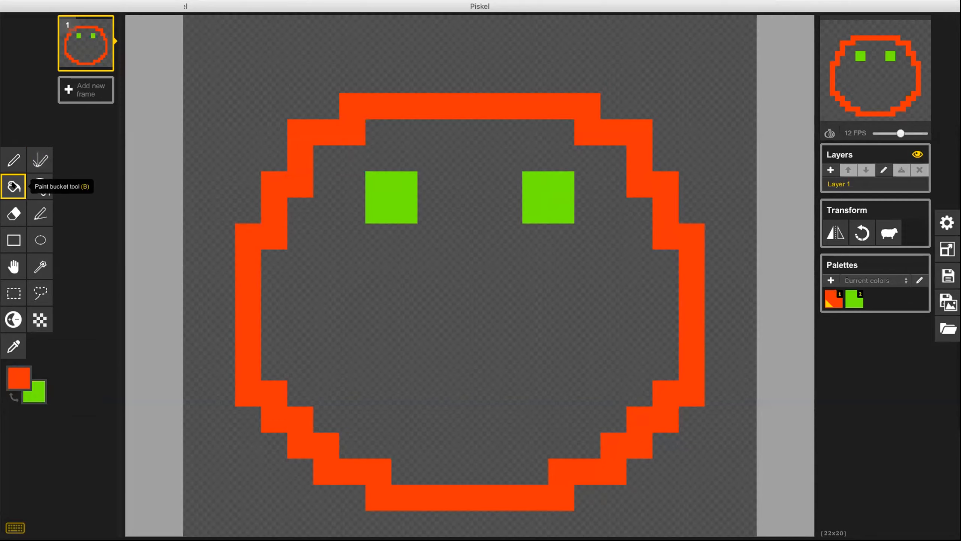
pyautogui.click(17, 371)
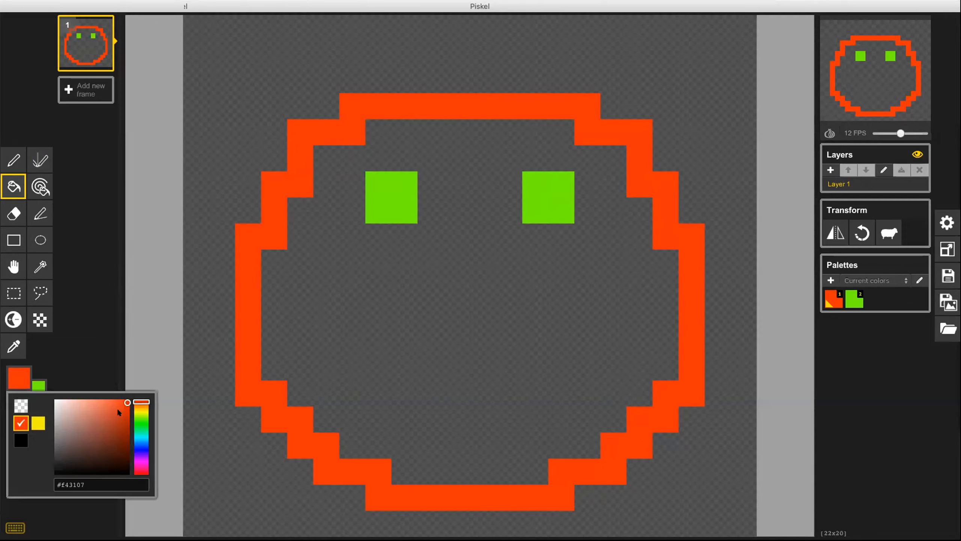
pyautogui.click(138, 411)
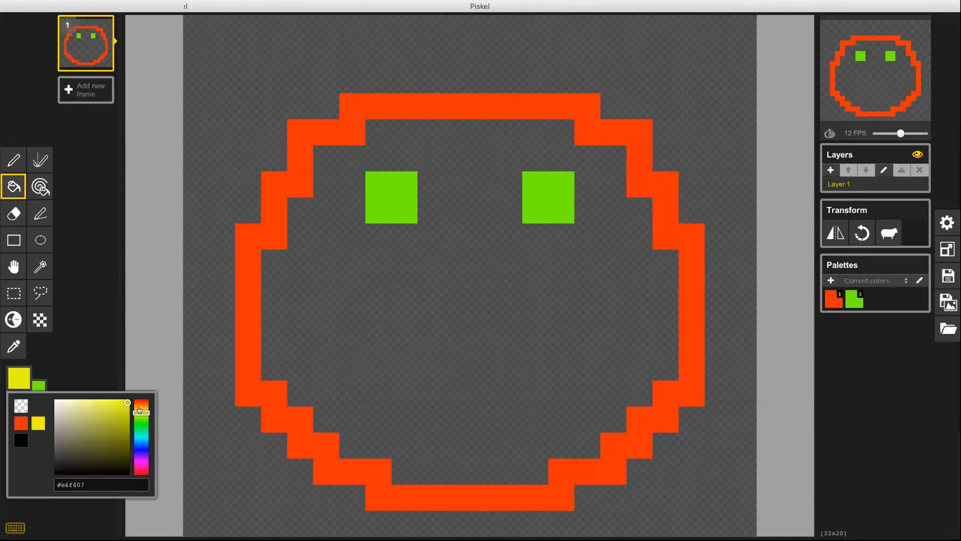
pyautogui.click(94, 322)
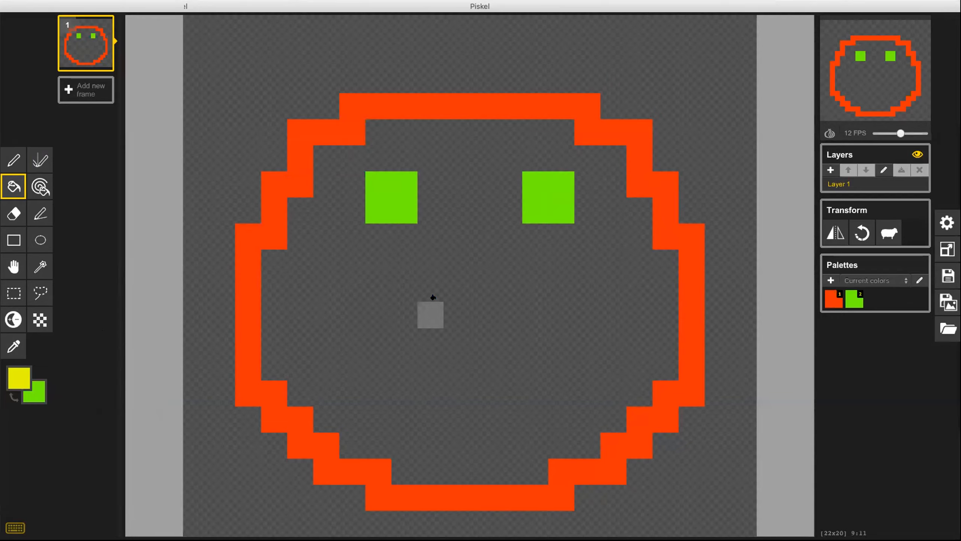
pyautogui.click(433, 298)
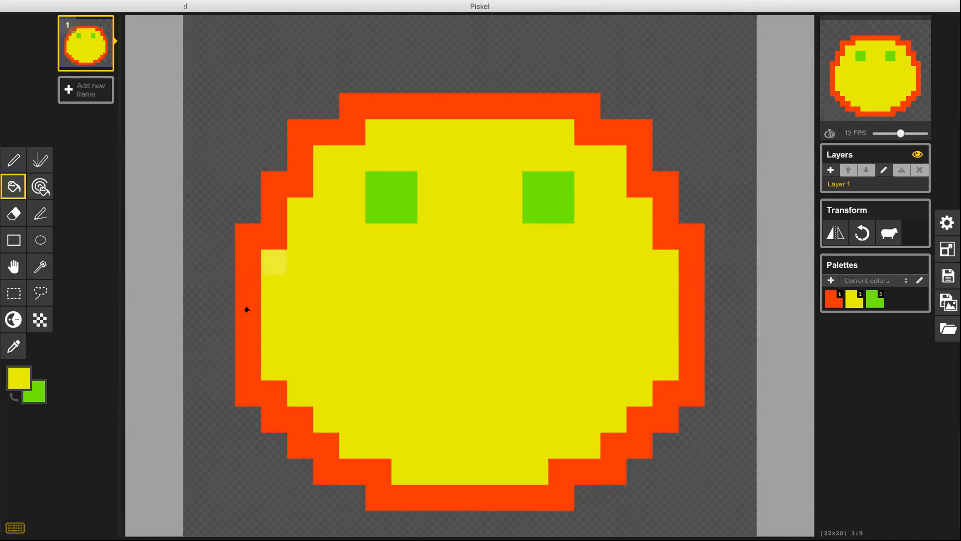
# Step: Set the secondary color to blue and recolor both green eyes at once by painting all pixels of the same color
pyautogui.click(33, 396)
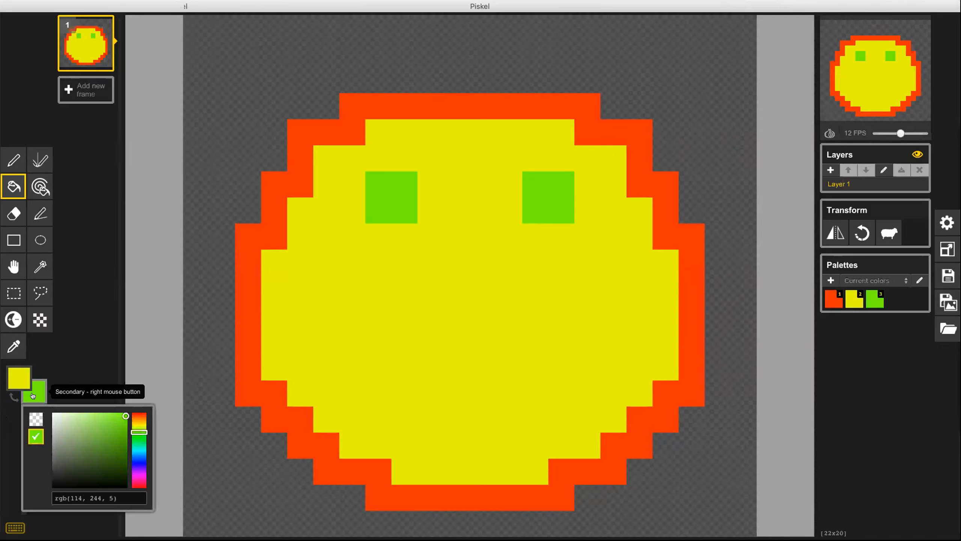
pyautogui.click(139, 460)
pyautogui.click(76, 353)
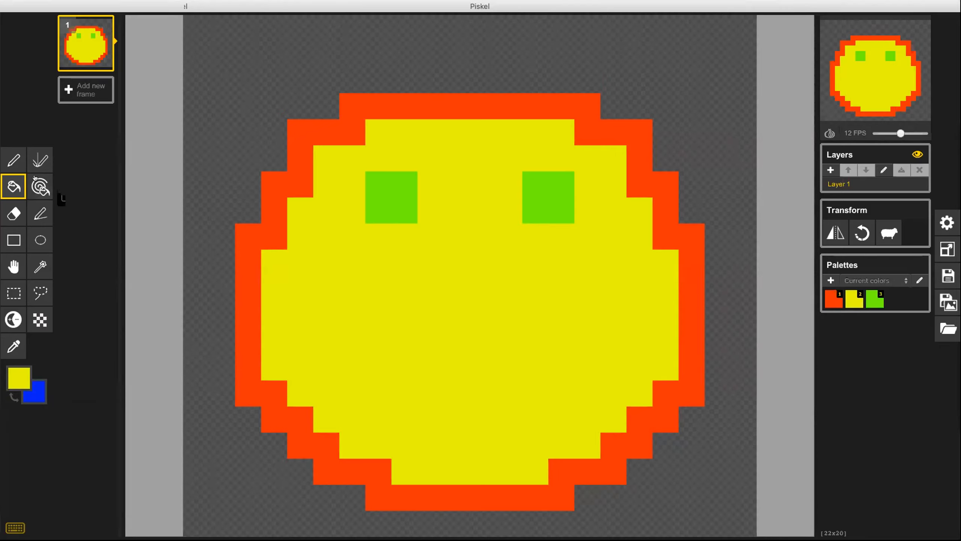
pyautogui.click(40, 186)
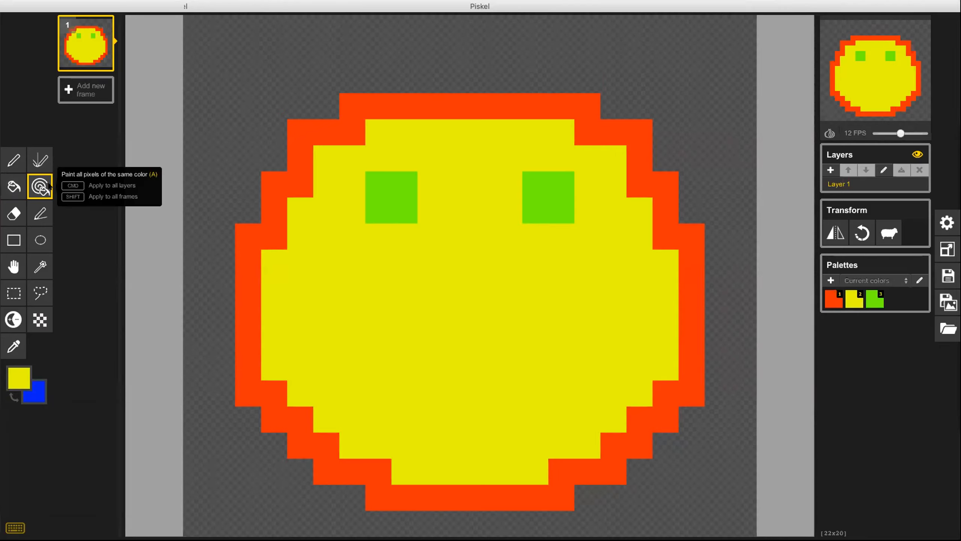
pyautogui.rightClick(370, 184)
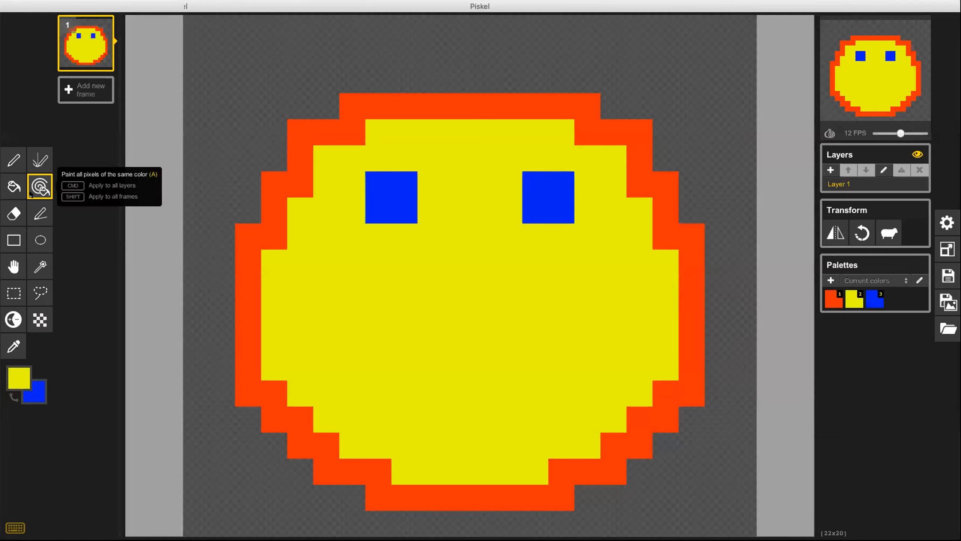
# Step: Erase a rough horizontal band across the eyes, and undo the whole face drawing back to an empty canvas
pyautogui.click(14, 213)
pyautogui.moveTo(429, 204)
pyautogui.mouseDown()
pyautogui.moveTo(362, 202)
pyautogui.moveTo(385, 171)
pyautogui.moveTo(422, 176)
pyautogui.moveTo(316, 189)
pyautogui.moveTo(415, 209)
pyautogui.moveTo(323, 218)
pyautogui.moveTo(468, 211)
pyautogui.moveTo(517, 172)
pyautogui.moveTo(556, 182)
pyautogui.moveTo(492, 212)
pyautogui.moveTo(650, 209)
pyautogui.moveTo(562, 235)
pyautogui.mouseUp()
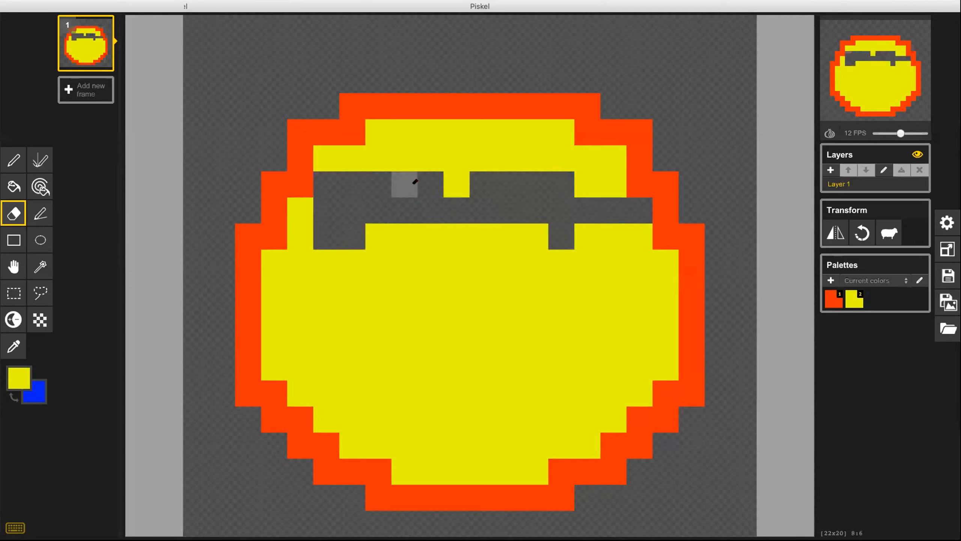
pyautogui.hotkey('ctrl', 'z')
pyautogui.hotkey('ctrl', 'z')
pyautogui.hotkey('ctrl', 'z')
pyautogui.hotkey('ctrl', 'z')
pyautogui.hotkey('ctrl', 'z')
pyautogui.hotkey('ctrl', 'z')
pyautogui.hotkey('ctrl', 'z')
pyautogui.hotkey('ctrl', 'z')
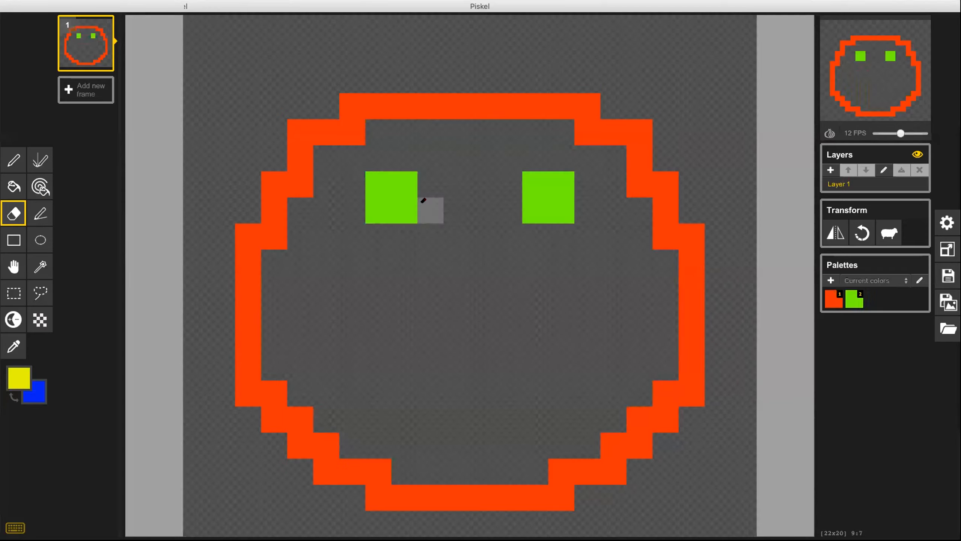
pyautogui.hotkey('ctrl', 'z')
pyautogui.hotkey('ctrl', 'z')
pyautogui.hotkey('ctrl', 'z')
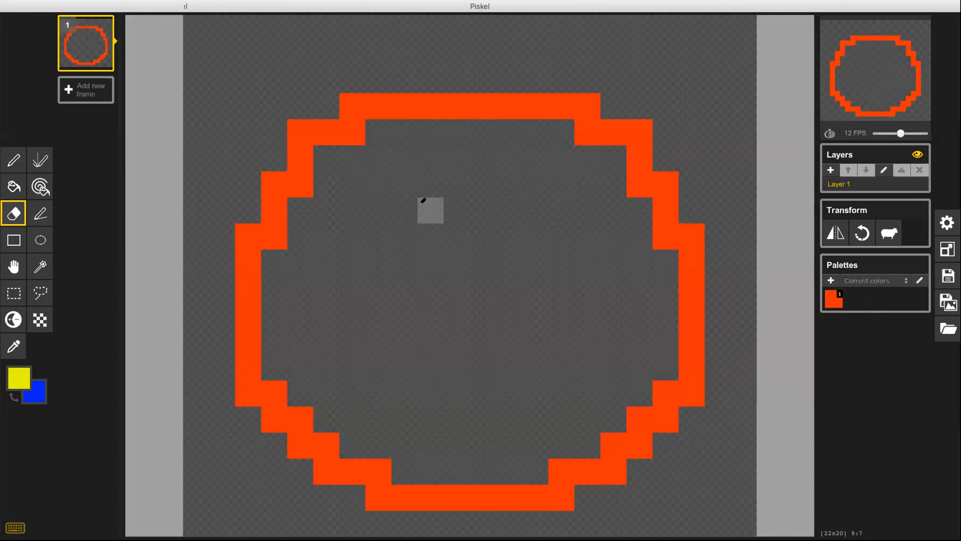
pyautogui.hotkey('ctrl', 'z')
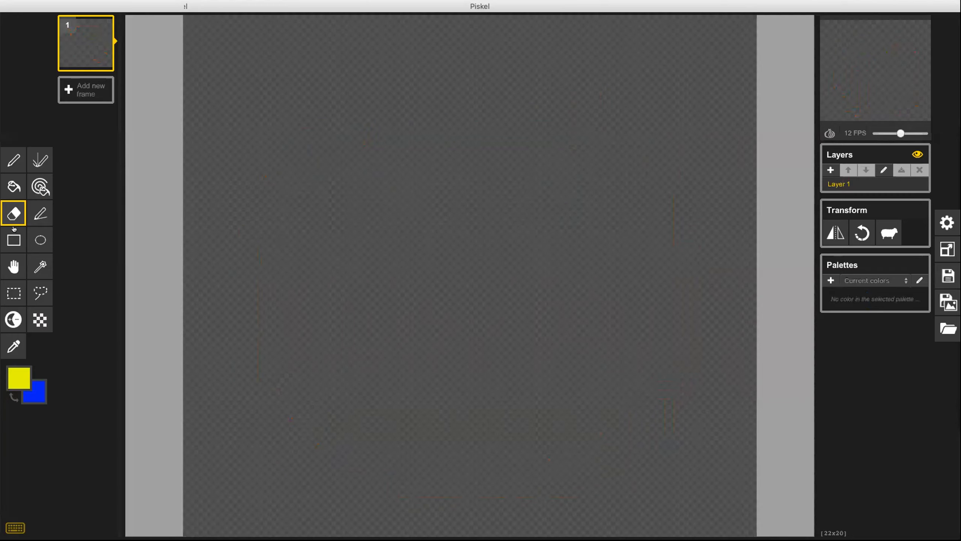
# Step: Draw two straight yellow lines forming a large V with the Stroke tool, and undo both
pyautogui.click(35, 213)
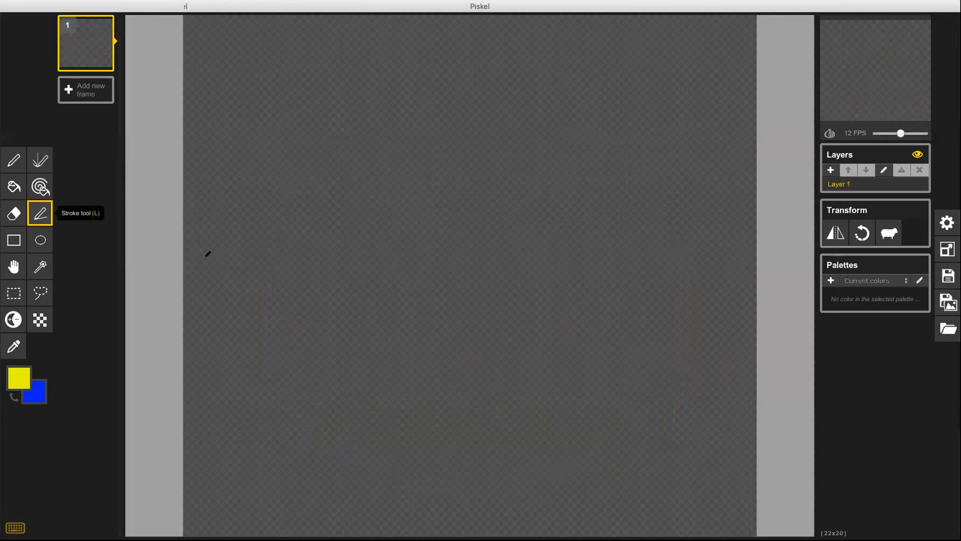
pyautogui.click(234, 109)
pyautogui.moveTo(236, 110)
pyautogui.mouseDown()
pyautogui.moveTo(429, 333)
pyautogui.moveTo(532, 398)
pyautogui.moveTo(693, 80)
pyautogui.mouseUp()
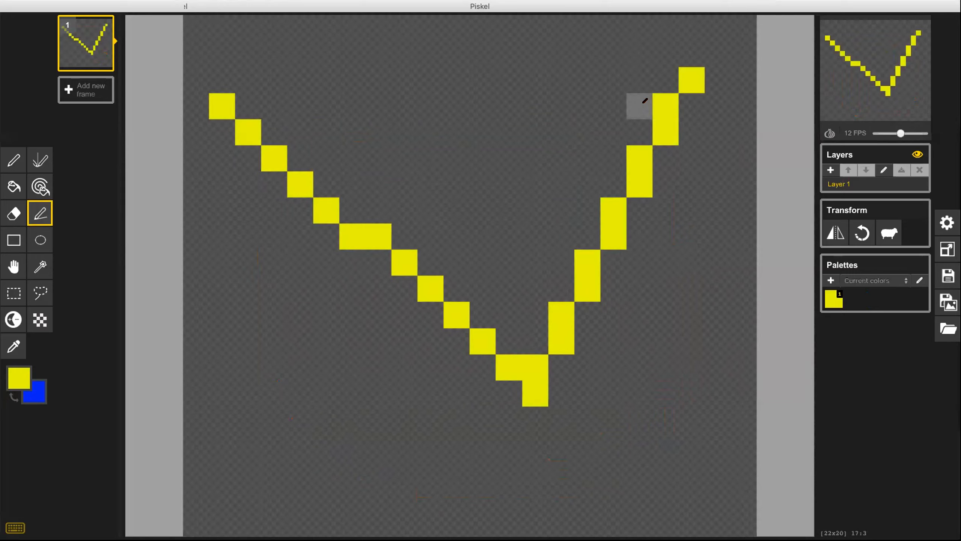
pyautogui.hotkey('ctrl', 'z')
pyautogui.hotkey('ctrl', 'z')
# Step: Draw a freehand diagonal yellow line across the canvas with the pen, and undo it
pyautogui.click(14, 160)
pyautogui.moveTo(264, 122)
pyautogui.mouseDown()
pyautogui.moveTo(360, 162)
pyautogui.moveTo(377, 227)
pyautogui.moveTo(422, 243)
pyautogui.moveTo(459, 286)
pyautogui.moveTo(521, 321)
pyautogui.moveTo(518, 340)
pyautogui.moveTo(545, 362)
pyautogui.moveTo(607, 308)
pyautogui.moveTo(607, 332)
pyautogui.moveTo(661, 393)
pyautogui.mouseUp()
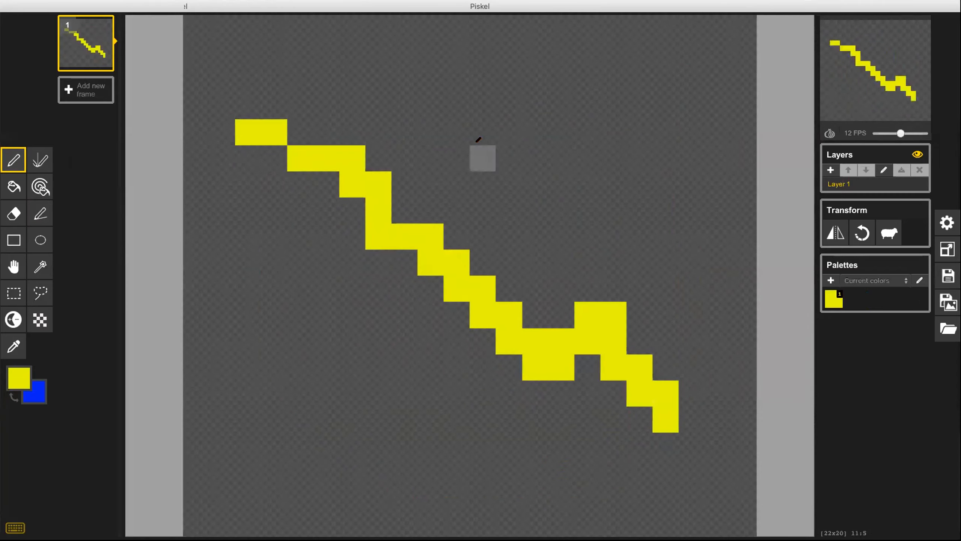
pyautogui.hotkey('ctrl', 'z')
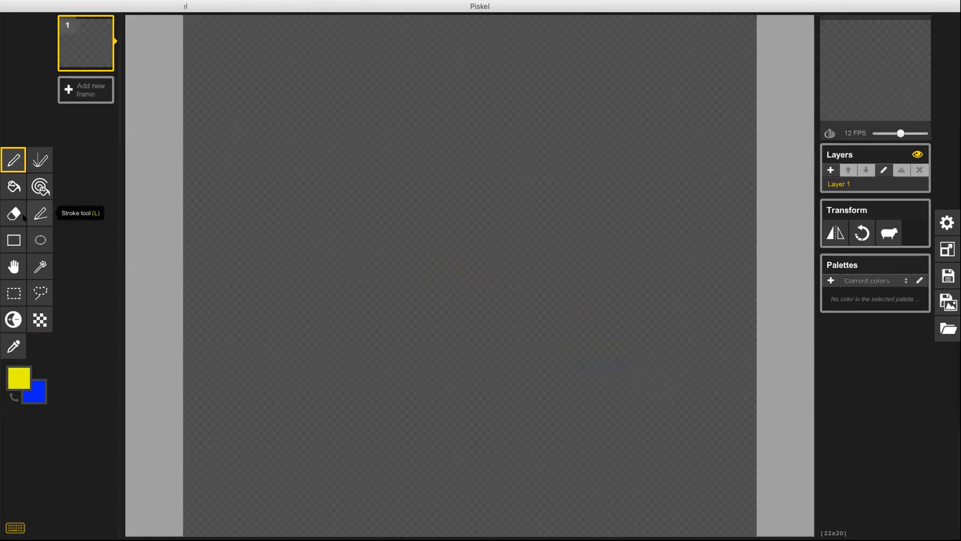
# Step: Draw a yellow rectangle outline of about 10 by 6 pixels and a yellow ellipse, undoing each shape
pyautogui.click(9, 239)
pyautogui.moveTo(303, 159); pyautogui.dragTo(535, 288)
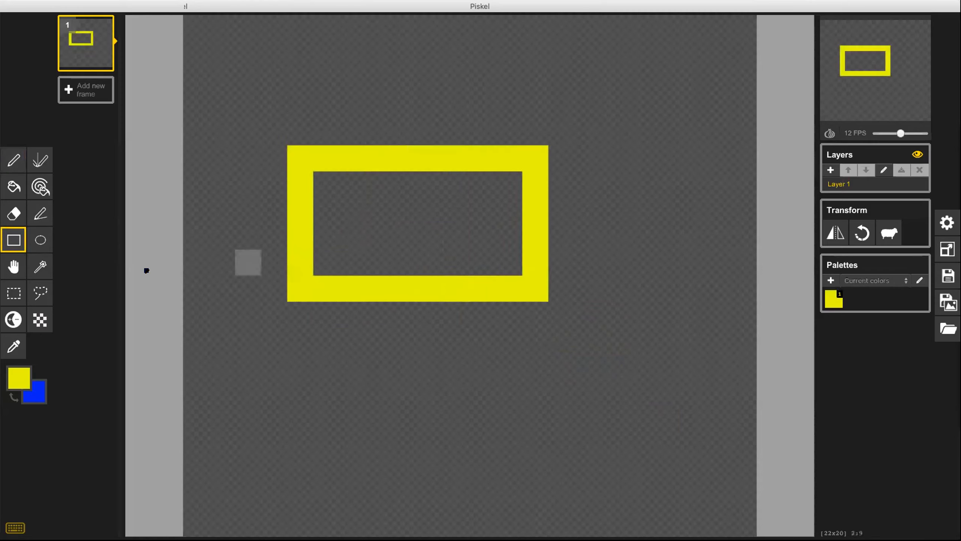
pyautogui.hotkey('ctrl', 'z')
pyautogui.click(40, 239)
pyautogui.moveTo(325, 210); pyautogui.dragTo(536, 341)
pyautogui.hotkey('ctrl', 'z')
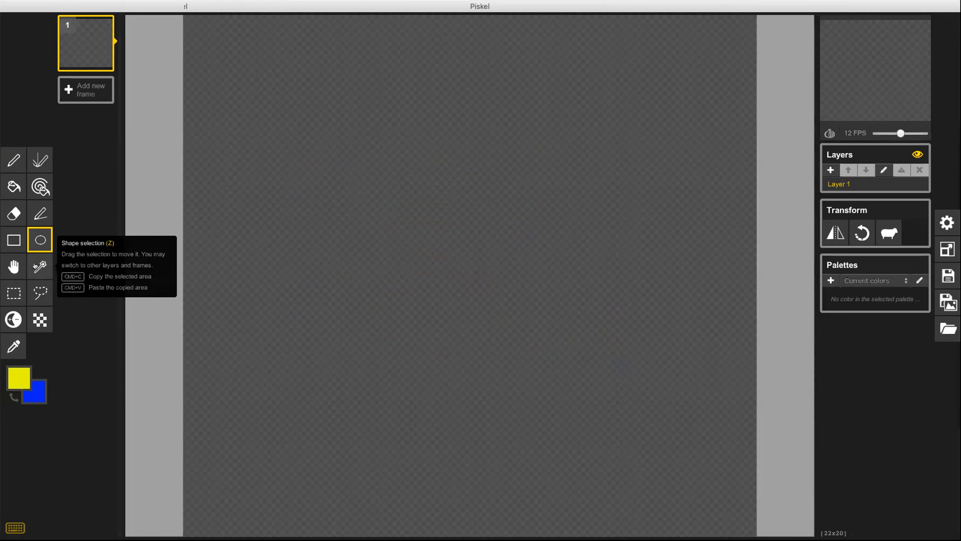
# Step: Try Shape selection on the top segment of a newly drawn yellow circle about 10 pixels across, and remove the circle
pyautogui.click(379, 184)
pyautogui.moveTo(378, 252); pyautogui.dragTo(613, 419)
pyautogui.click(40, 266)
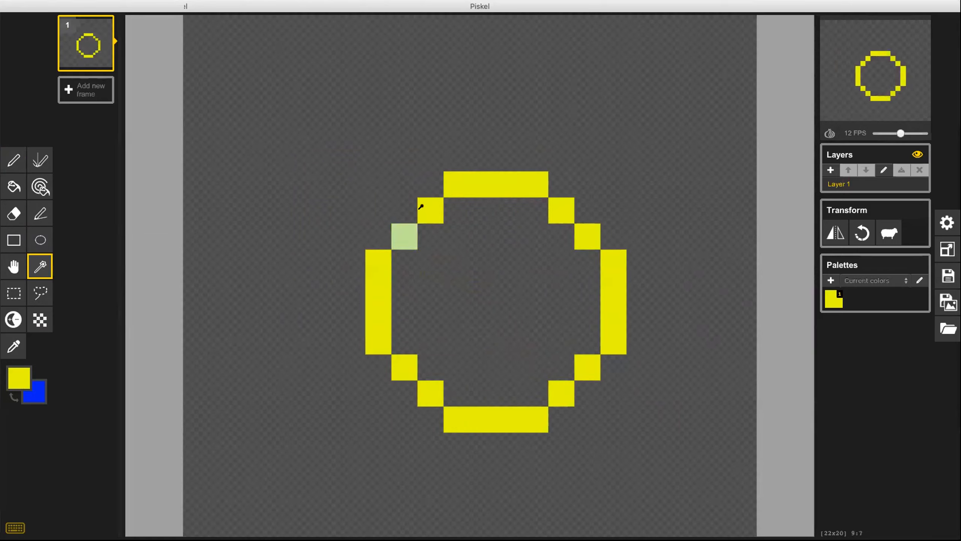
pyautogui.click(457, 183)
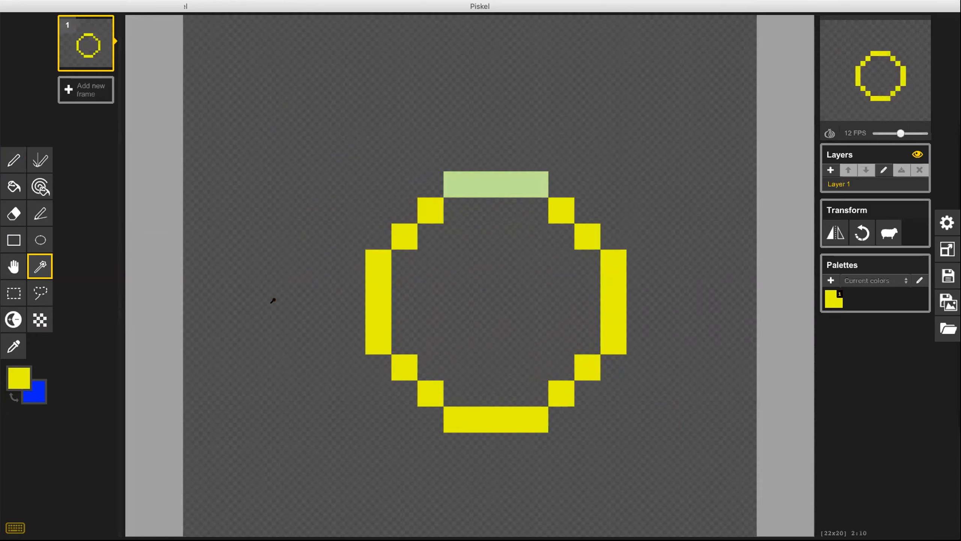
pyautogui.press('Delete')
# Step: Draw a yellow rectangle outline of about 13 by 9 pixels and select the entire outline with Shape selection
pyautogui.click(13, 240)
pyautogui.moveTo(297, 183); pyautogui.dragTo(617, 379)
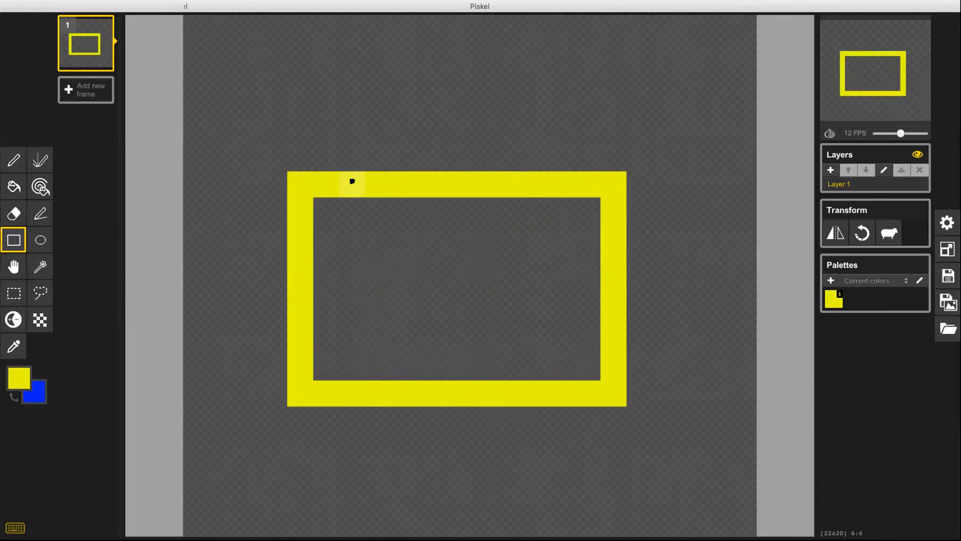
pyautogui.click(40, 266)
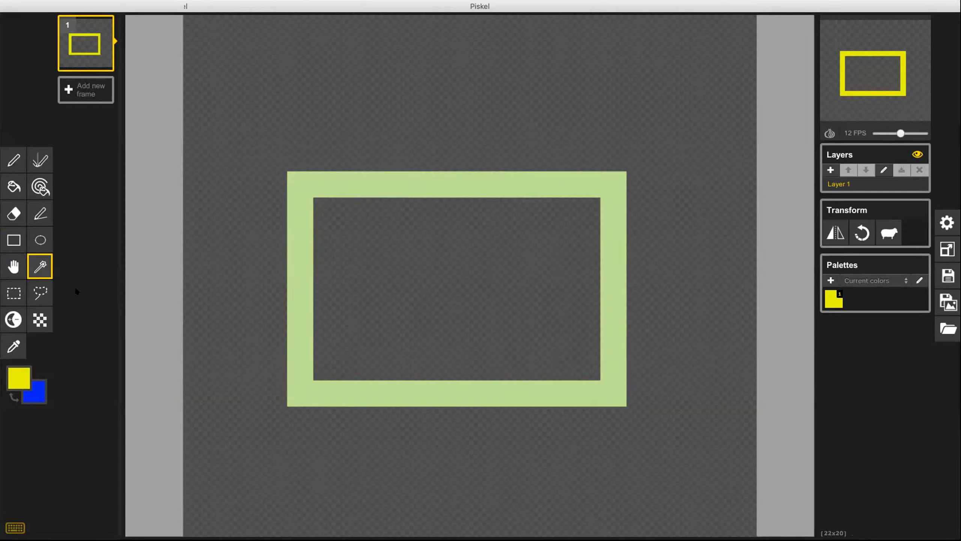
# Step: Move the yellow rectangle outline one pixel to the right on the canvas with the Move tool
pyautogui.click(12, 268)
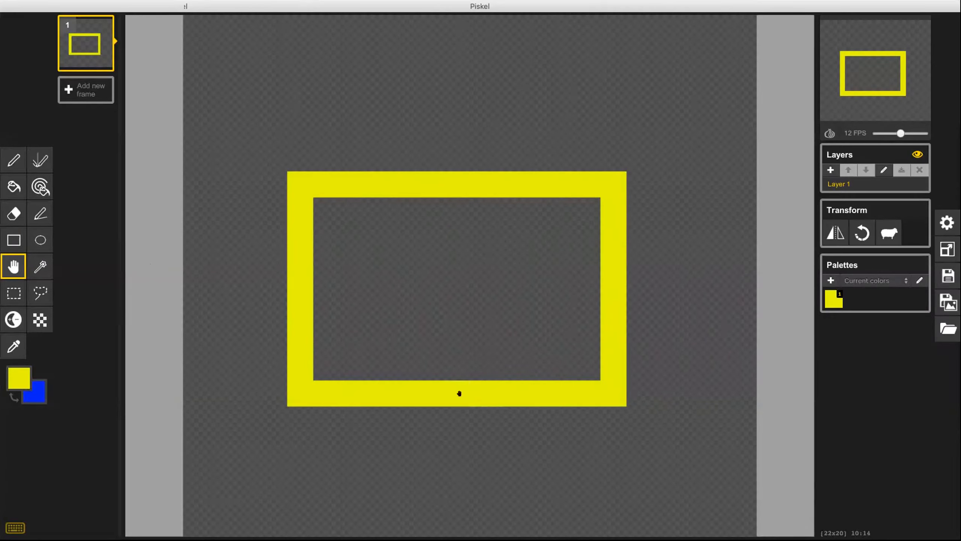
pyautogui.moveTo(458, 390)
pyautogui.mouseDown()
pyautogui.moveTo(455, 314)
pyautogui.moveTo(447, 393)
pyautogui.moveTo(414, 395)
pyautogui.moveTo(536, 395)
pyautogui.moveTo(467, 396)
pyautogui.mouseUp()
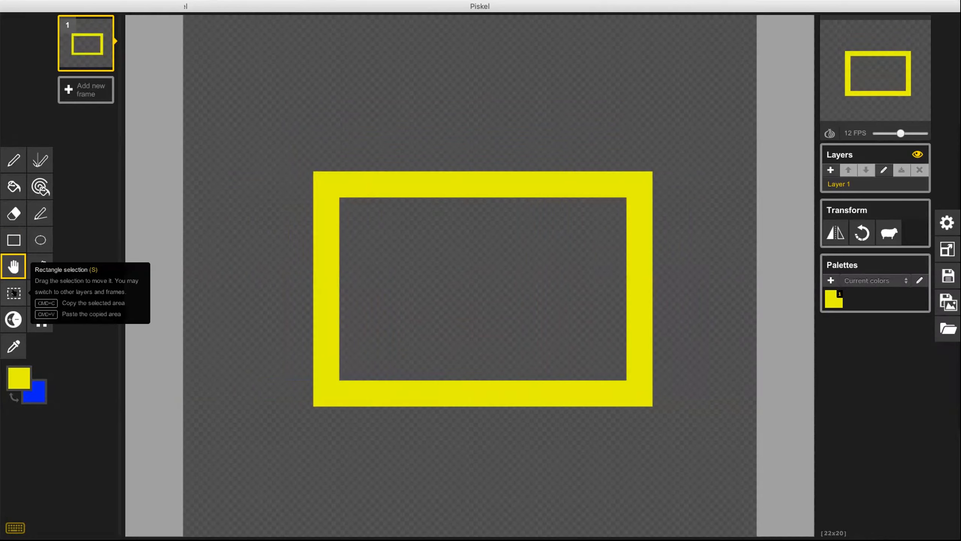
# Step: Draw two single pixels inside the yellow rectangle with the pen in the secondary blue, five columns apart on the same row
pyautogui.click(35, 392)
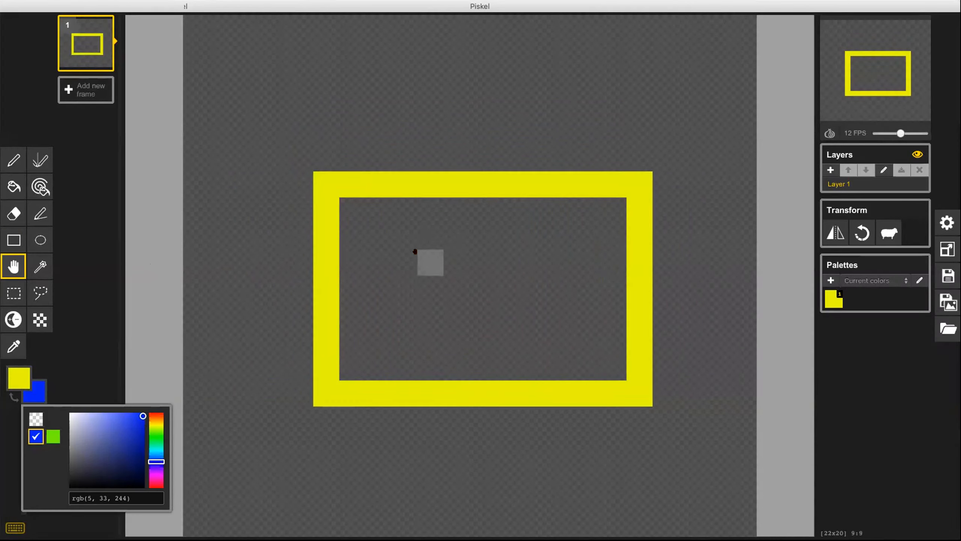
pyautogui.click(415, 252)
pyautogui.click(13, 160)
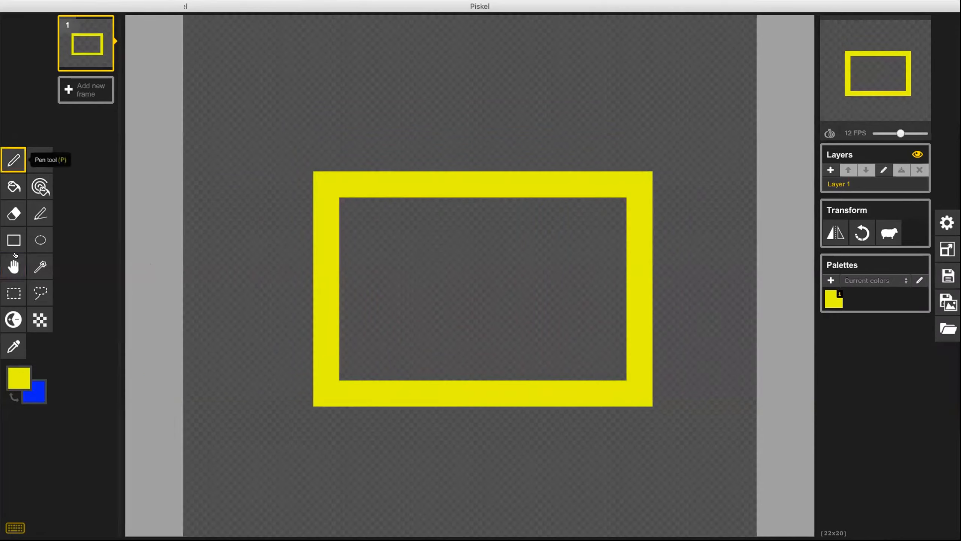
pyautogui.rightClick(430, 263)
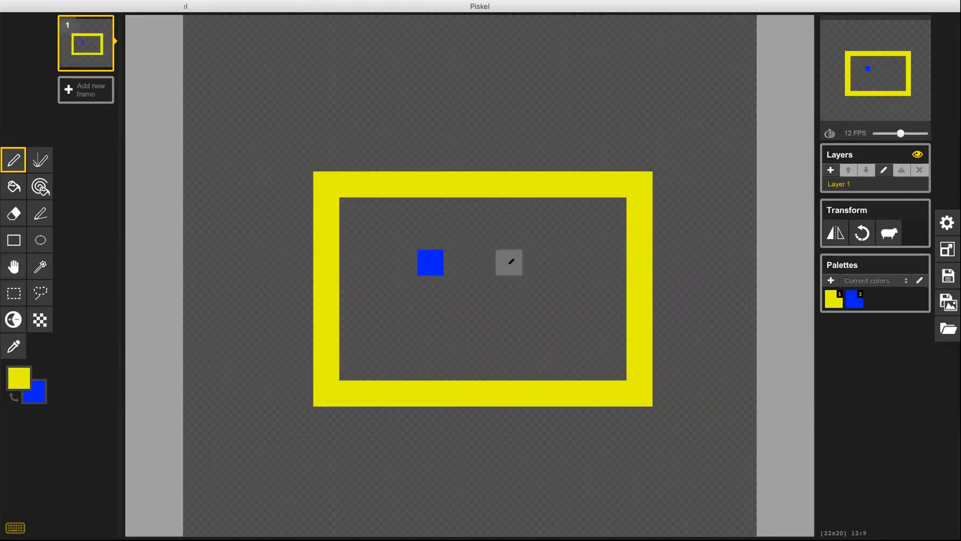
pyautogui.rightClick(562, 262)
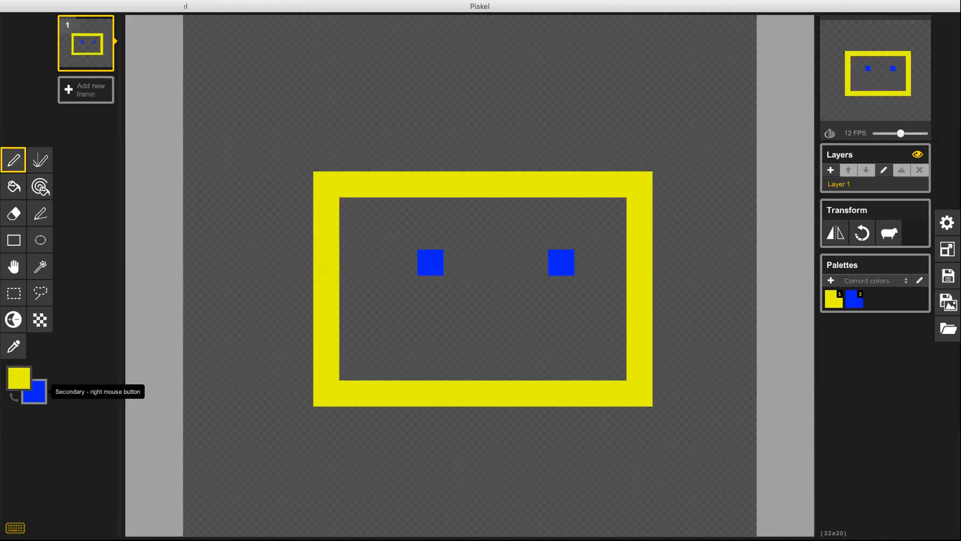
# Step: Select both blue pixels with a Rectangle selection of about 8 by 3 pixels, try deleting them, and undo the deletion
pyautogui.click(14, 293)
pyautogui.moveTo(394, 234); pyautogui.dragTo(570, 297)
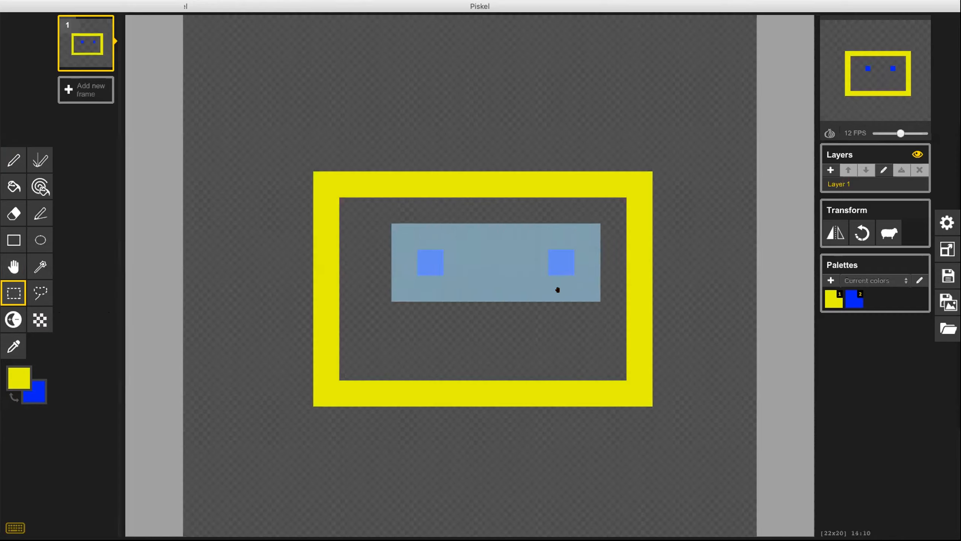
pyautogui.press('Delete')
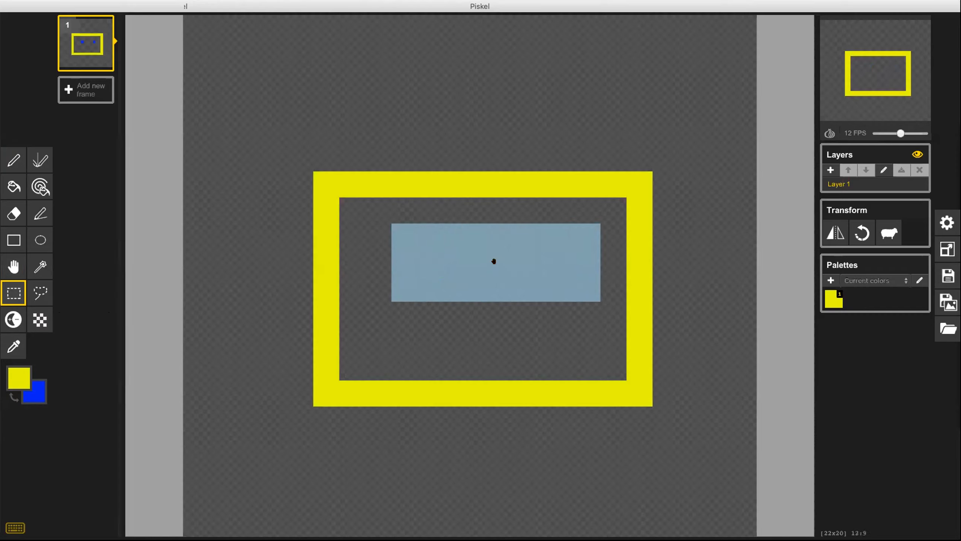
pyautogui.hotkey('ctrl', 'z')
# Step: Move the selected blue pixels down three rows inside the yellow rectangle and clear the selection
pyautogui.moveTo(494, 271); pyautogui.dragTo(493, 289)
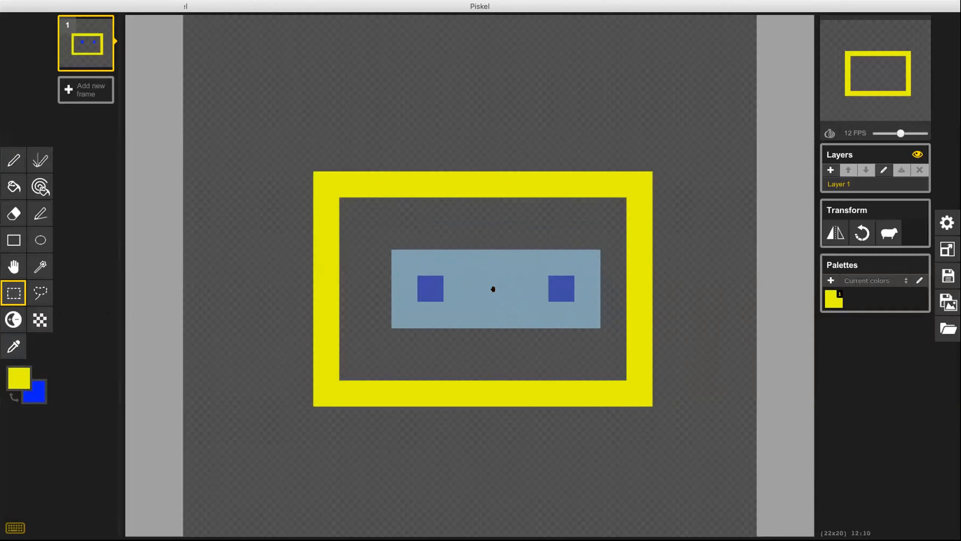
pyautogui.moveTo(493, 288); pyautogui.dragTo(494, 325)
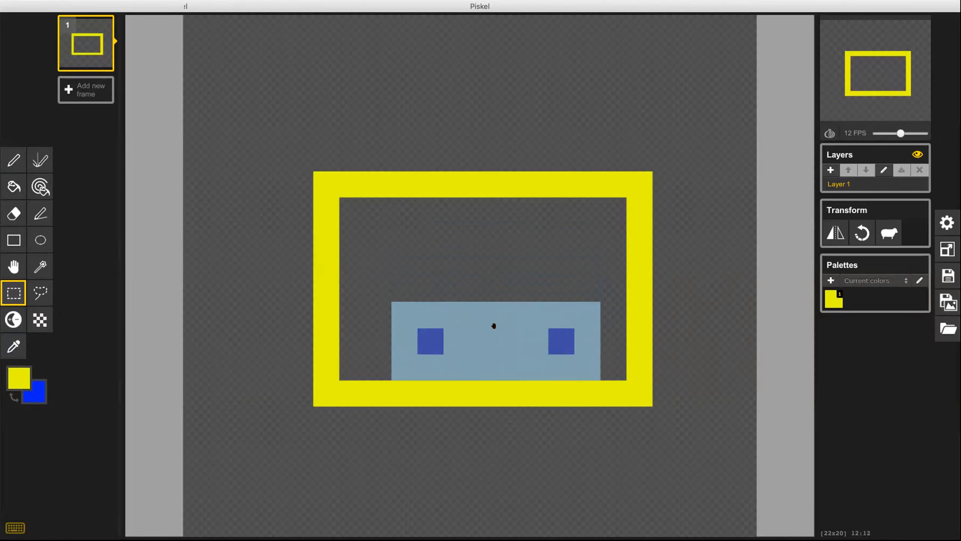
pyautogui.click(248, 243)
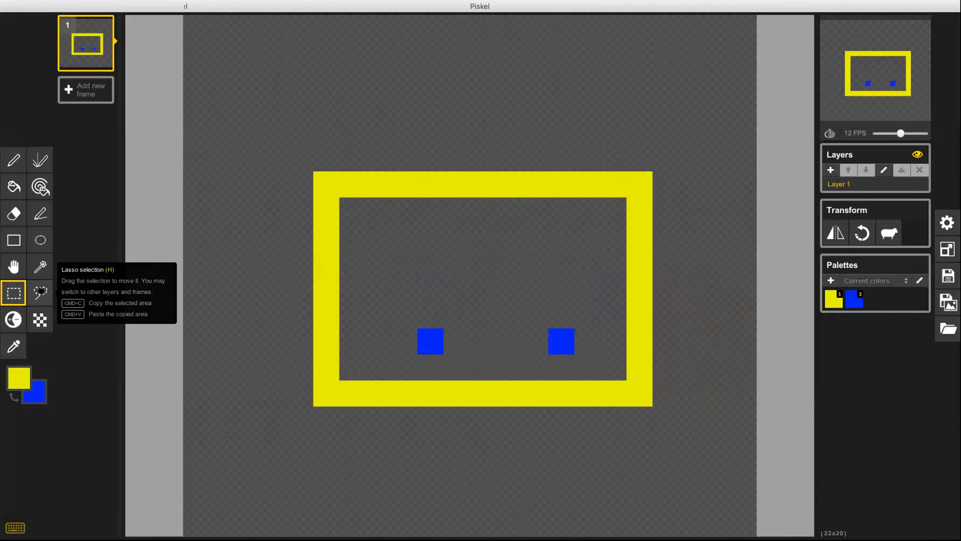
# Step: Try a freehand Lasso selection around the upper part of the yellow rectangle, and clear the selection
pyautogui.click(40, 291)
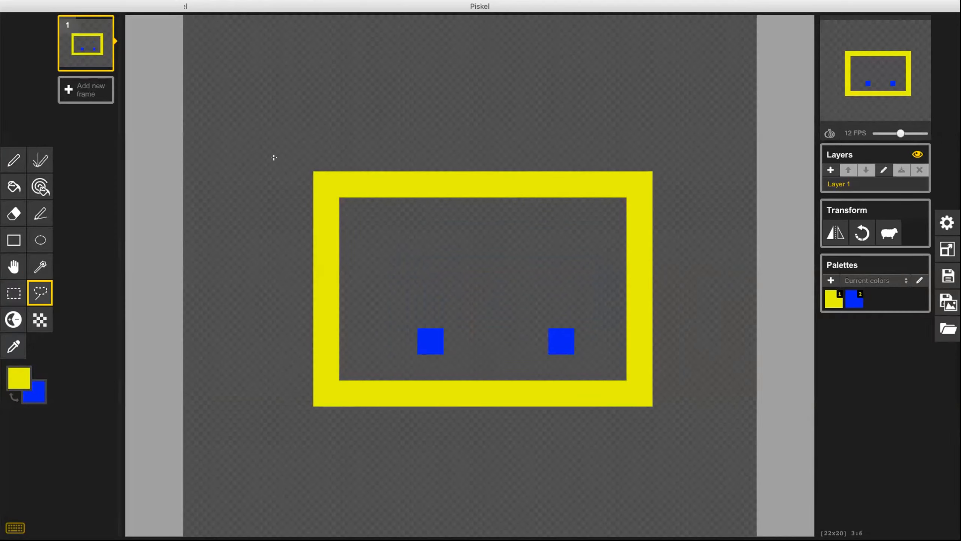
pyautogui.moveTo(272, 166)
pyautogui.mouseDown()
pyautogui.moveTo(325, 251)
pyautogui.moveTo(368, 279)
pyautogui.moveTo(519, 282)
pyautogui.moveTo(559, 267)
pyautogui.moveTo(548, 149)
pyautogui.moveTo(602, 133)
pyautogui.moveTo(644, 226)
pyautogui.moveTo(643, 113)
pyautogui.moveTo(666, 124)
pyautogui.moveTo(572, 96)
pyautogui.moveTo(466, 112)
pyautogui.moveTo(332, 112)
pyautogui.mouseUp()
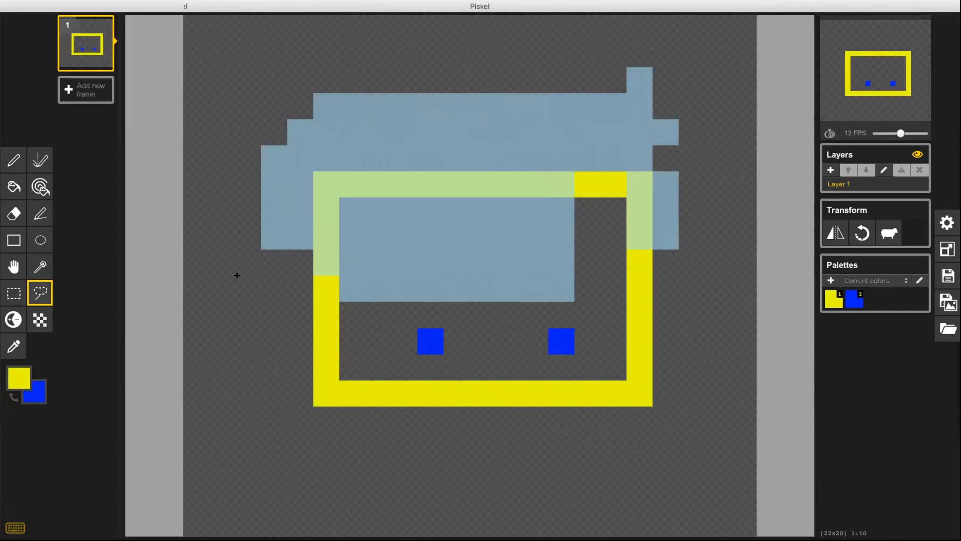
pyautogui.click(253, 272)
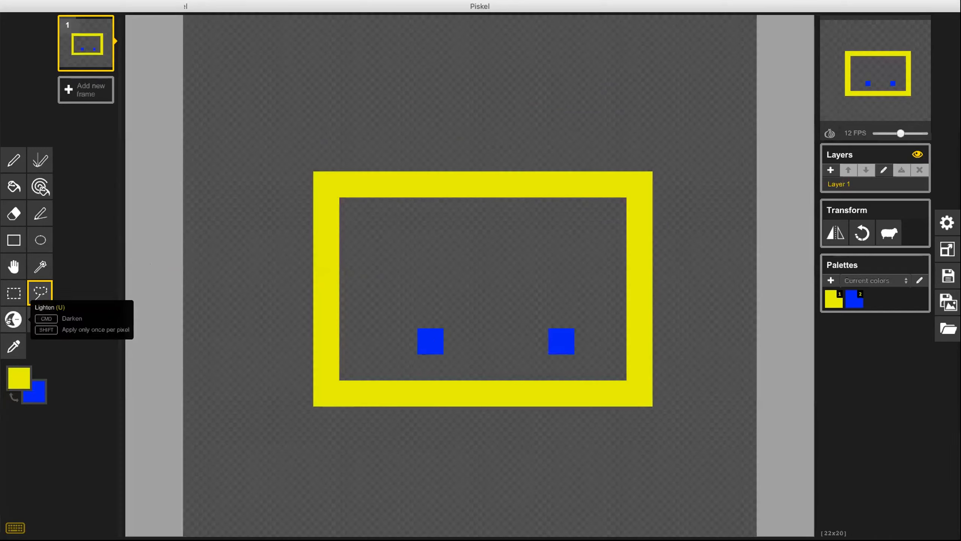
# Step: Lighten the left blue pixel to a pale blue by applying the Lighten tool several times
pyautogui.click(426, 343)
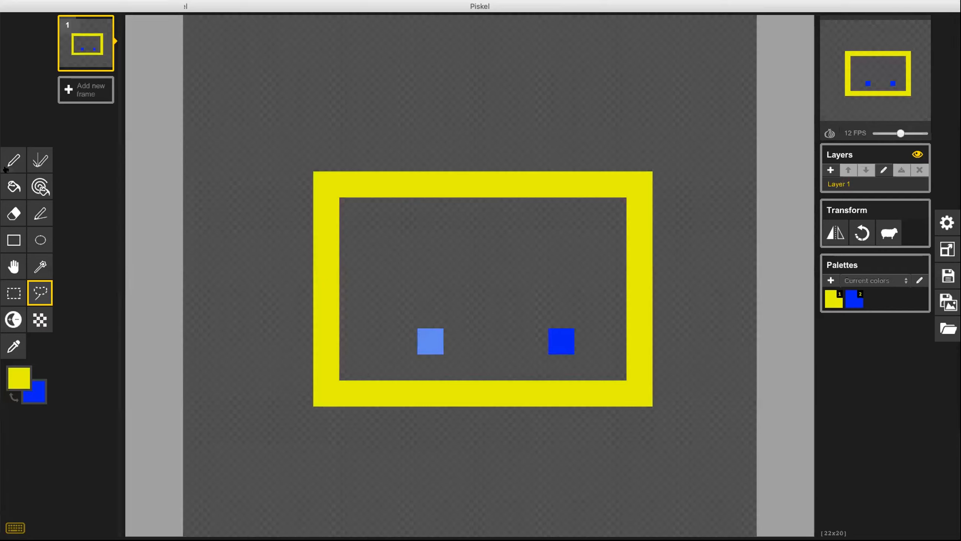
pyautogui.click(8, 320)
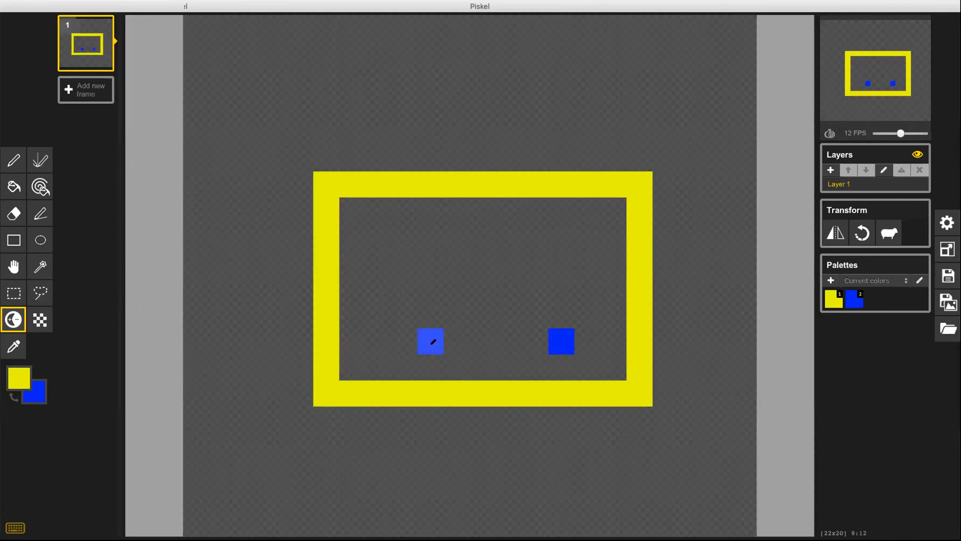
pyautogui.click(432, 341)
pyautogui.click(433, 341)
pyautogui.click(434, 342)
pyautogui.click(434, 341)
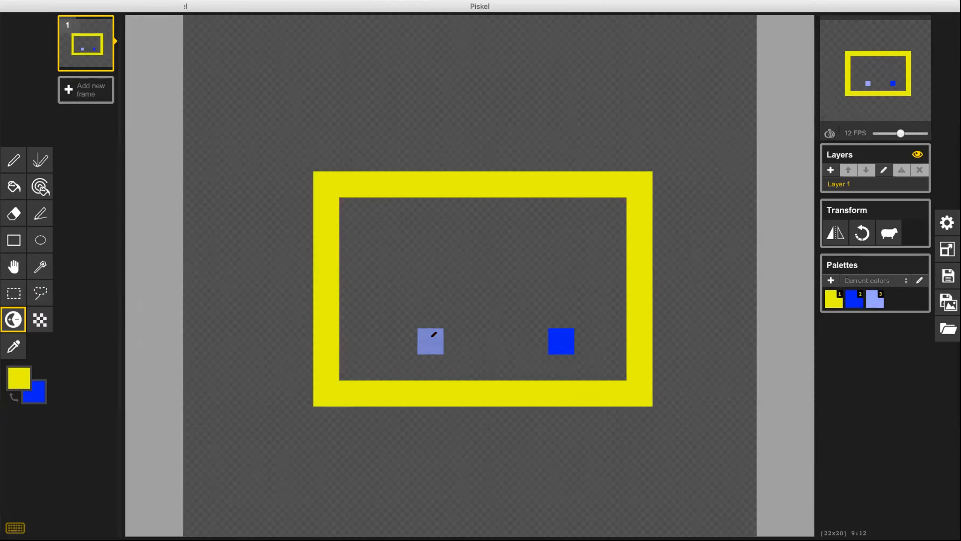
# Step: Darken the pale blue pixel repeatedly with the Lighten tool's darken option to a stronger blue
pyautogui.keyDown('super'); pyautogui.click(432, 336); pyautogui.keyUp('super')
pyautogui.keyDown('super'); pyautogui.click(433, 336); pyautogui.keyUp('super')
pyautogui.keyDown('super'); pyautogui.click(433, 337); pyautogui.keyUp('super')
pyautogui.keyDown('super'); pyautogui.click(432, 336); pyautogui.keyUp('super')
pyautogui.keyDown('super'); pyautogui.click(432, 336); pyautogui.keyUp('super')
pyautogui.keyDown('super'); pyautogui.click(434, 335); pyautogui.keyUp('super')
pyautogui.keyDown('super'); pyautogui.click(433, 335); pyautogui.keyUp('super')
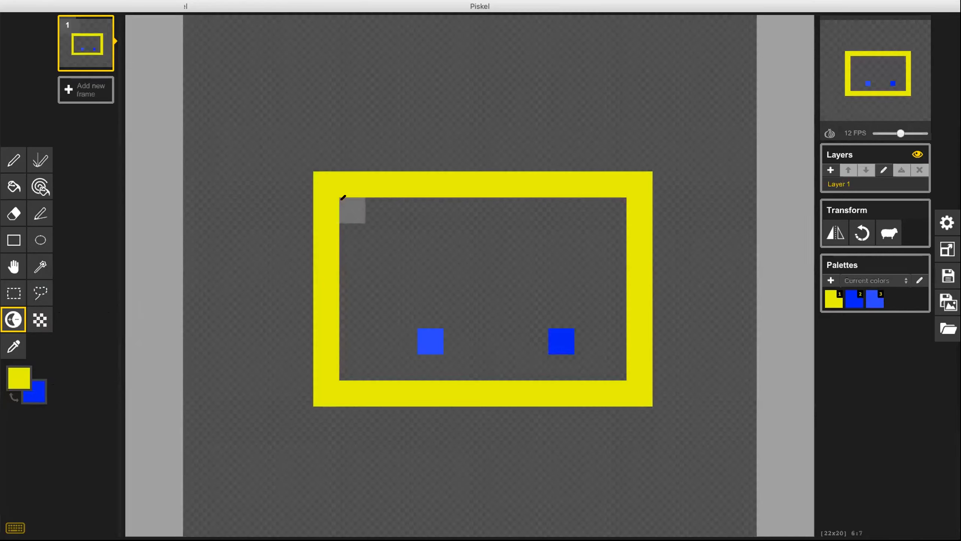
# Step: Paint a yellow and blue checkerboard pattern across most of the yellow rectangle's interior with the Dithering tool
pyautogui.click(40, 319)
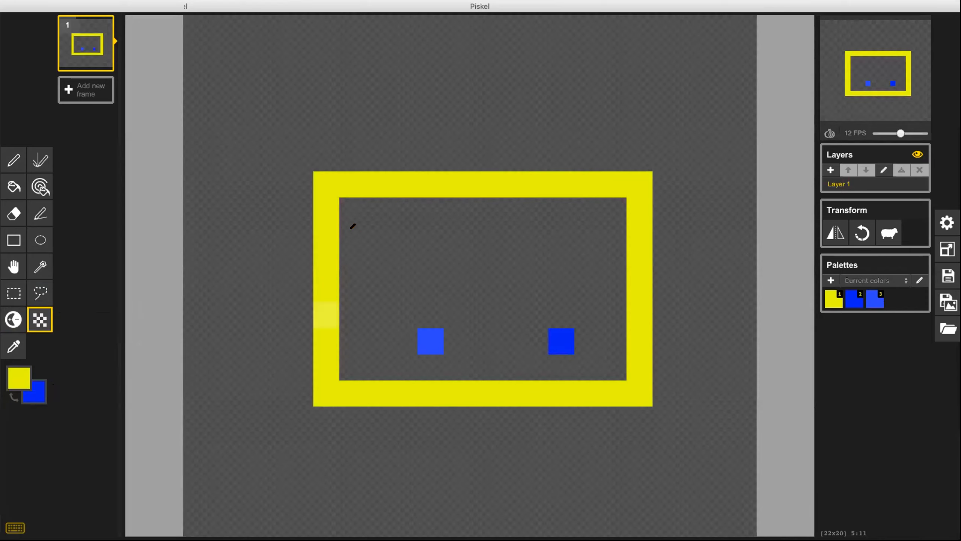
pyautogui.moveTo(353, 211)
pyautogui.mouseDown()
pyautogui.moveTo(449, 311)
pyautogui.moveTo(494, 329)
pyautogui.moveTo(598, 344)
pyautogui.moveTo(545, 227)
pyautogui.moveTo(424, 239)
pyautogui.moveTo(475, 229)
pyautogui.moveTo(520, 332)
pyautogui.moveTo(560, 289)
pyautogui.moveTo(524, 293)
pyautogui.moveTo(458, 272)
pyautogui.moveTo(552, 257)
pyautogui.moveTo(565, 227)
pyautogui.moveTo(490, 210)
pyautogui.moveTo(410, 219)
pyautogui.moveTo(384, 225)
pyautogui.moveTo(396, 248)
pyautogui.moveTo(392, 219)
pyautogui.moveTo(370, 207)
pyautogui.moveTo(420, 220)
pyautogui.mouseUp()
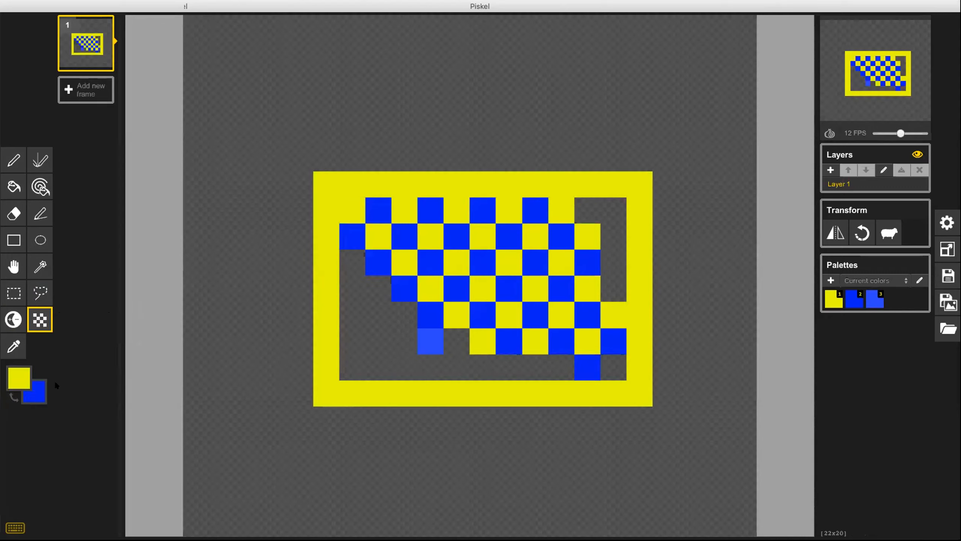
# Step: Set the primary color to green #15f407 and draw two three-pixel vertical lines above the rectangle, one dithered with blue and one solid
pyautogui.click(19, 378)
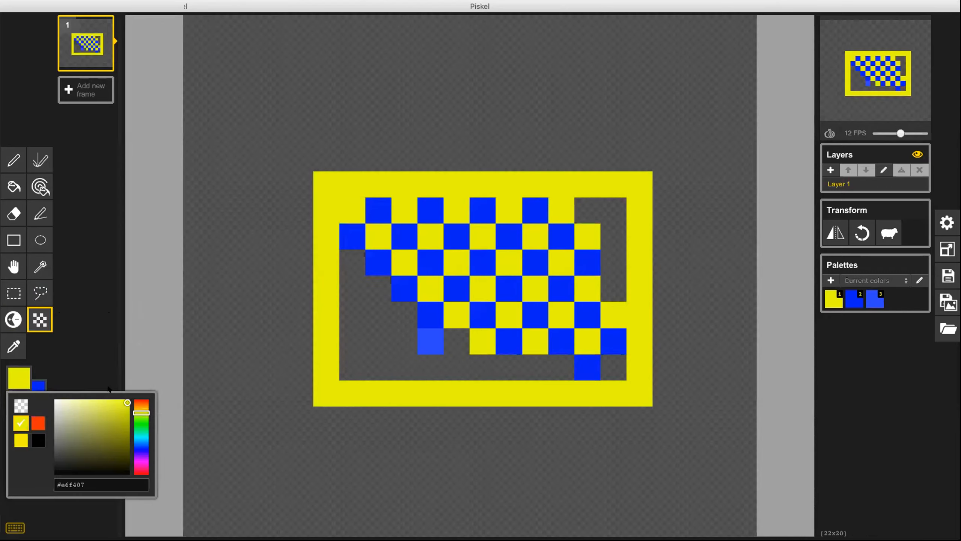
pyautogui.click(145, 423)
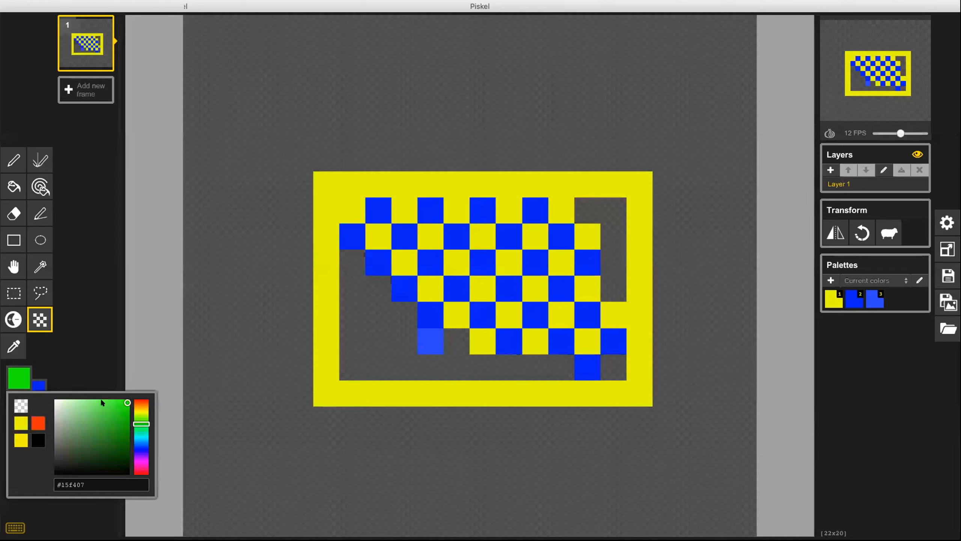
pyautogui.click(92, 356)
pyautogui.moveTo(378, 104); pyautogui.dragTo(378, 159)
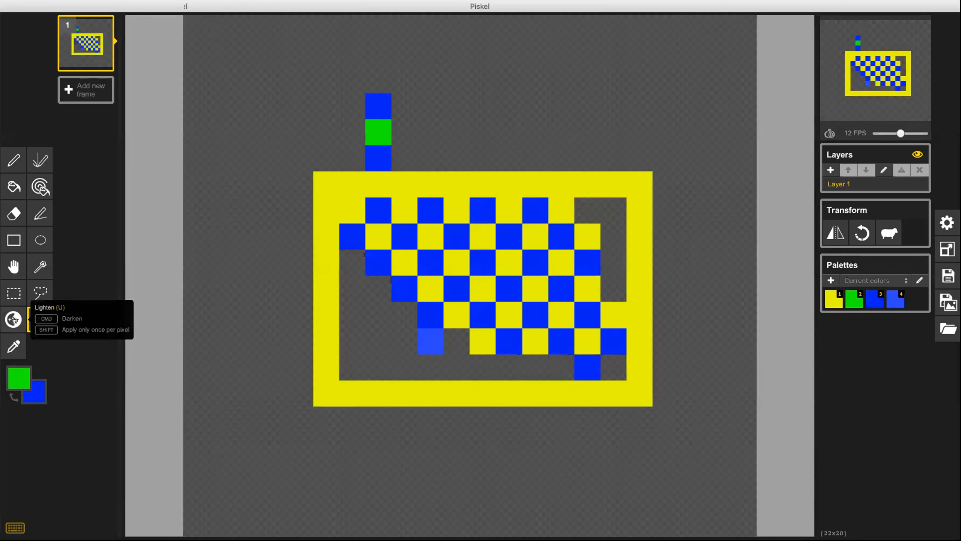
pyautogui.click(13, 161)
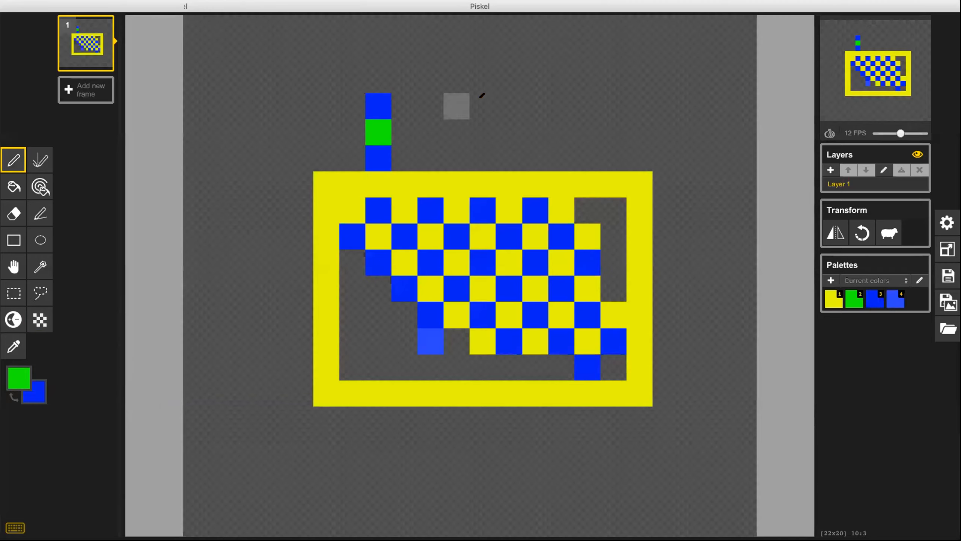
pyautogui.moveTo(482, 106); pyautogui.dragTo(483, 160)
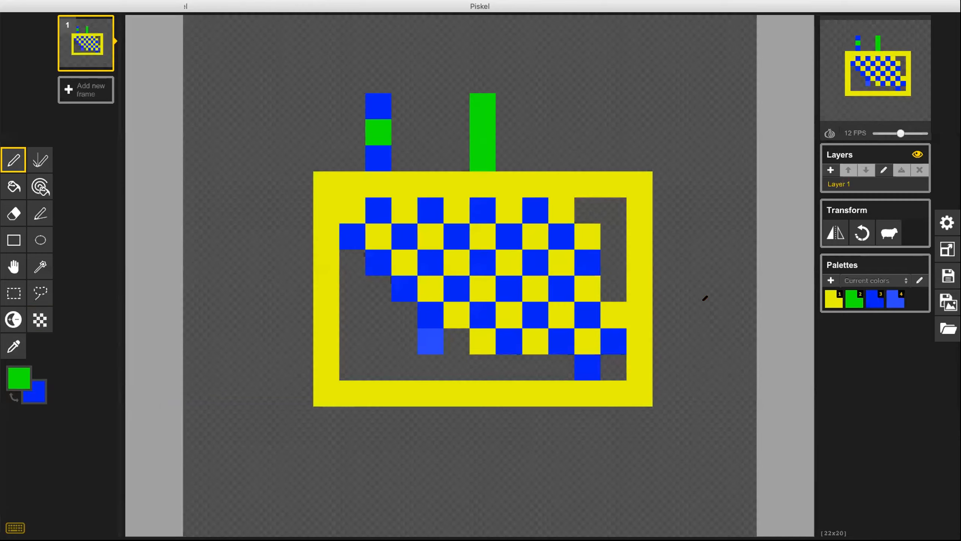
# Step: Pick the lighter blue of the lone pixel beneath the checkerboard as the primary color with the Color picker
pyautogui.click(17, 346)
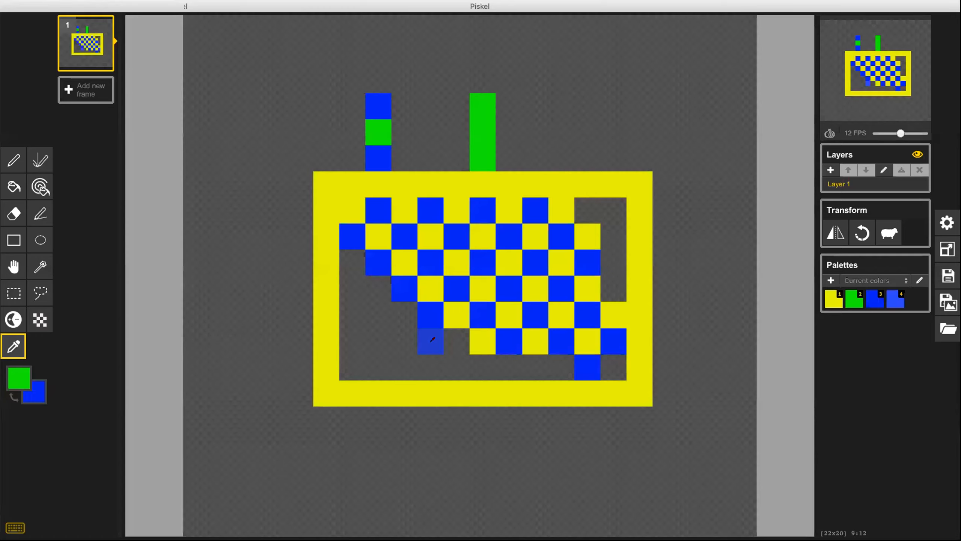
pyautogui.scroll(-1, 434, 335)
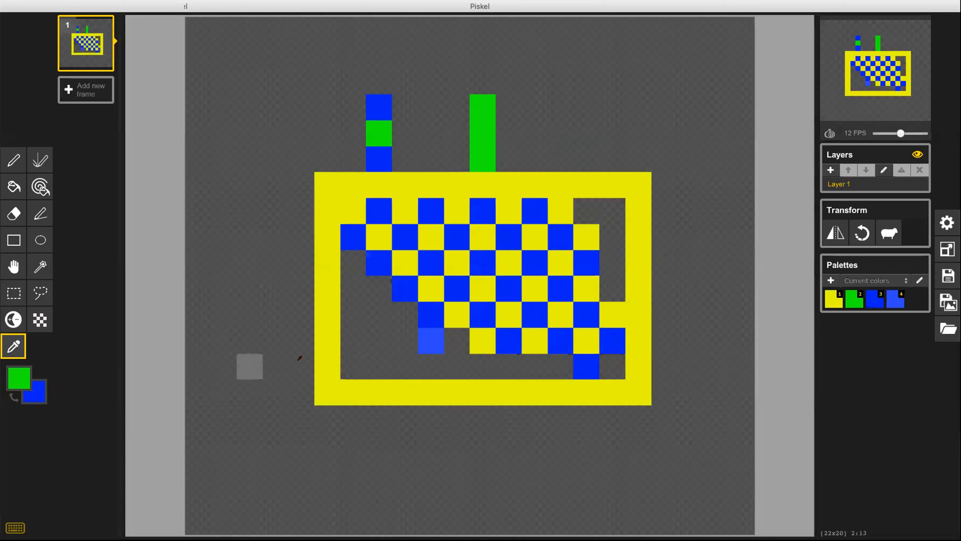
pyautogui.click(431, 341)
pyautogui.scroll(-1, 431, 341)
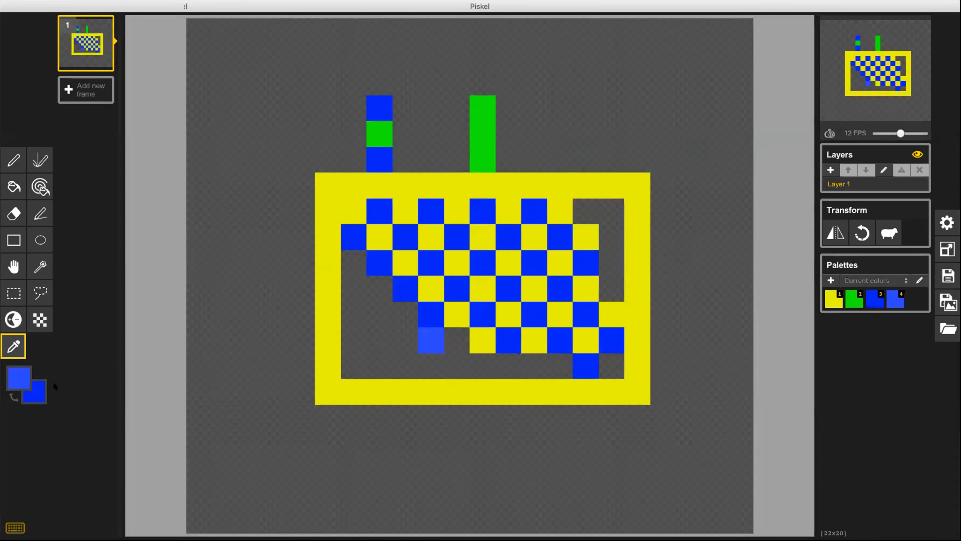
pyautogui.click(354, 340)
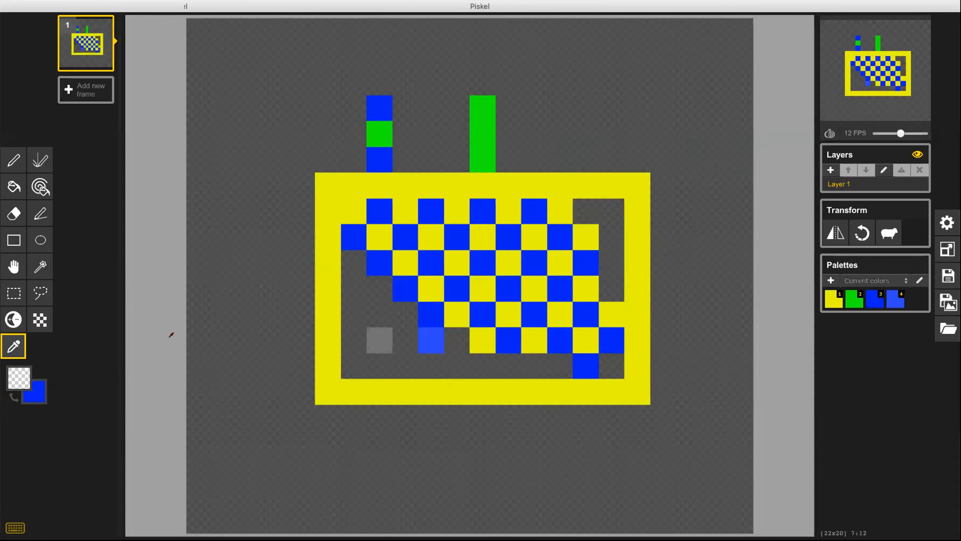
pyautogui.click(431, 341)
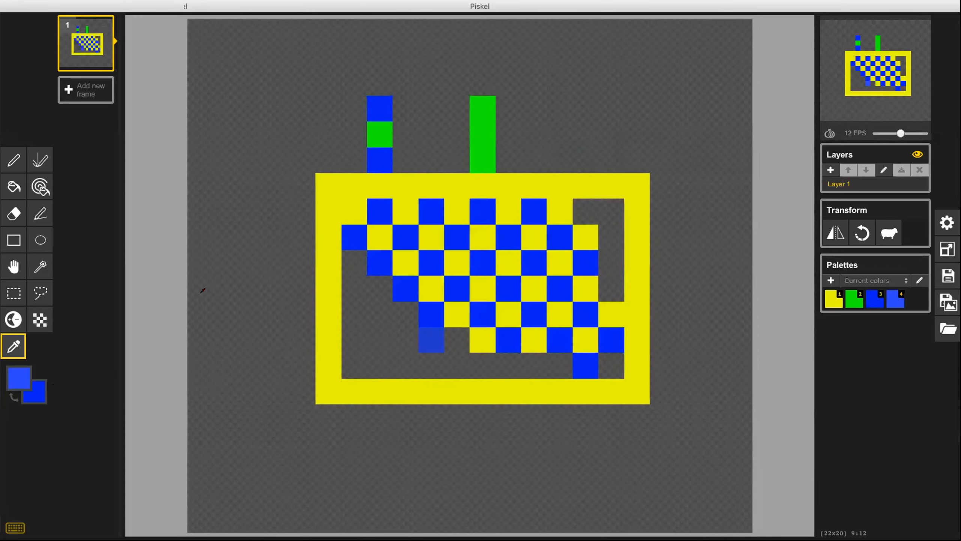
# Step: Paint a lighter blue patch about 3 by 2 pixels in the rectangle's lower-left inner corner with the pen, and undo it
pyautogui.click(13, 160)
pyautogui.moveTo(348, 340)
pyautogui.mouseDown()
pyautogui.moveTo(397, 338)
pyautogui.moveTo(405, 358)
pyautogui.mouseUp()
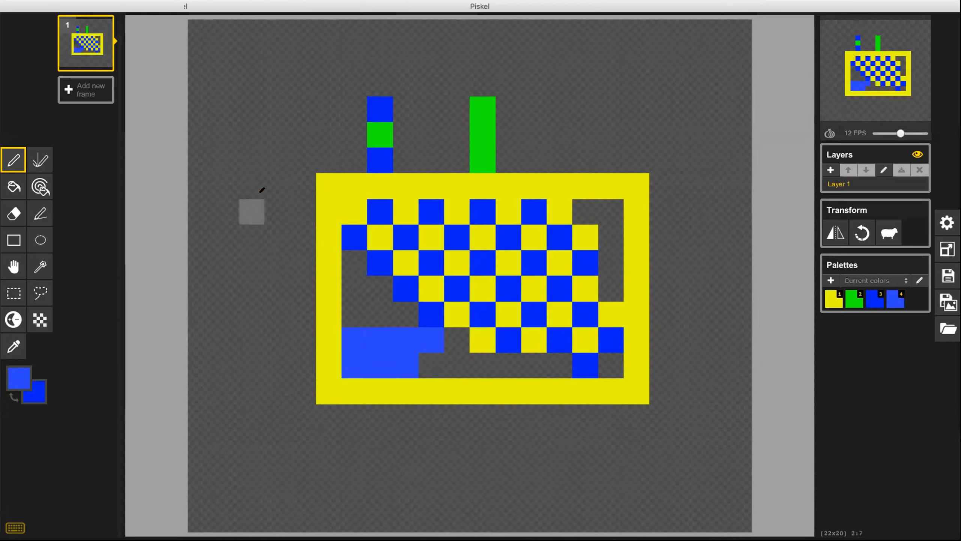
pyautogui.press('super+z')
pyautogui.press('super+z')
pyautogui.press('super+z')
pyautogui.press('super+z')
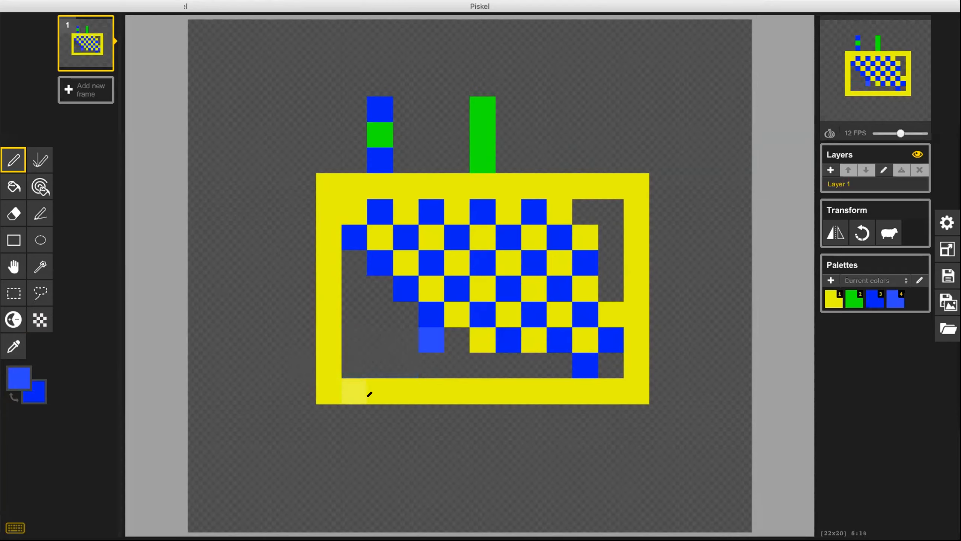
# Step: Undo the green and dithered lines, the checkerboard pattern and the darkening of the left blue pixel
pyautogui.press('super+z')
pyautogui.press('super+z')
pyautogui.press('super+z')
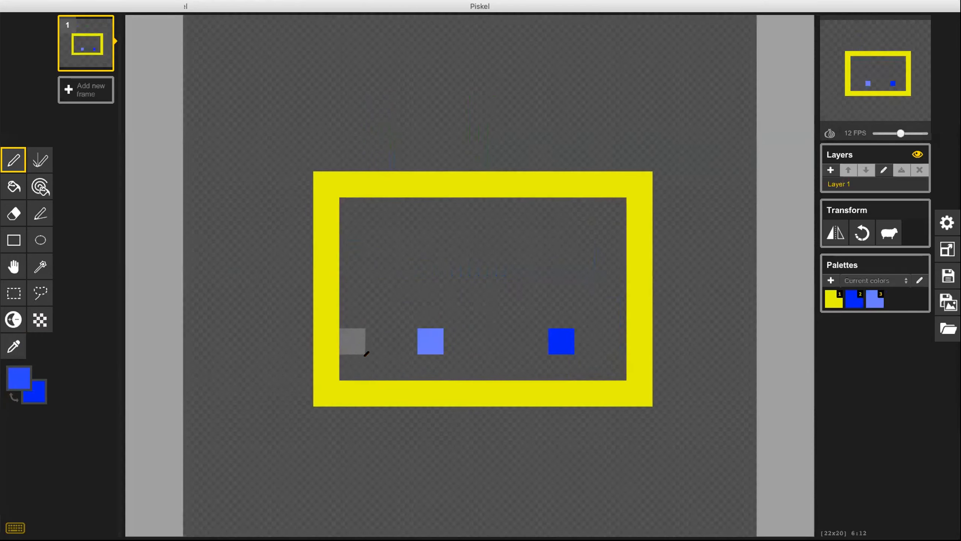
pyautogui.press('super+z')
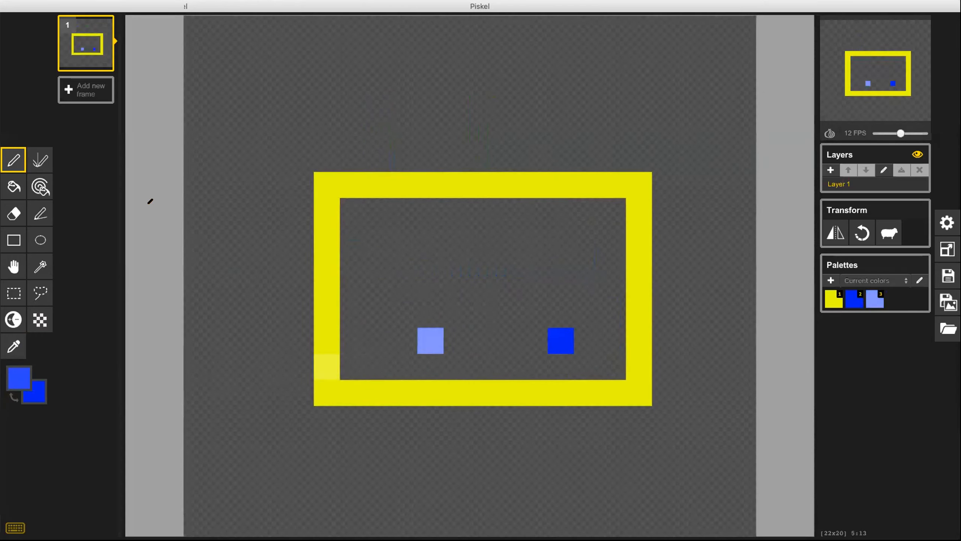
# Step: Switch to the Eraser tool
pyautogui.click(14, 213)
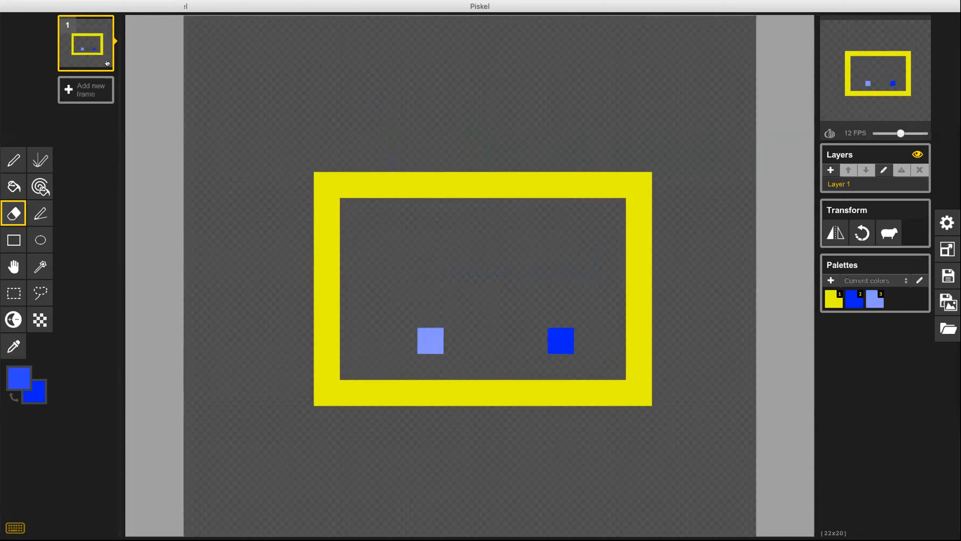
# Step: Add a new blank frame and delete the first frame with the yellow rectangle
pyautogui.click(77, 94)
pyautogui.click(100, 24)
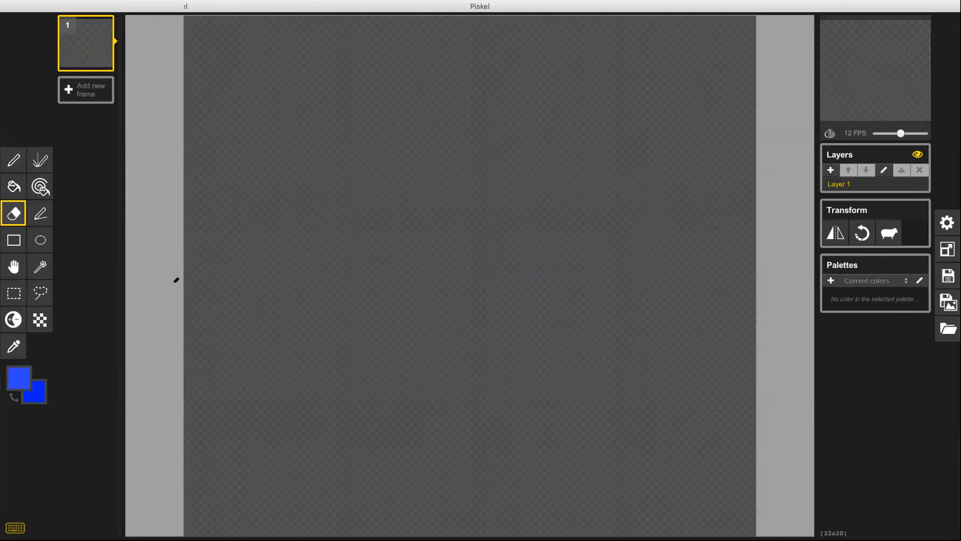
# Step: Draw a blue ellipse outline about 8 by 7 pixels slightly below the canvas center
pyautogui.click(13, 160)
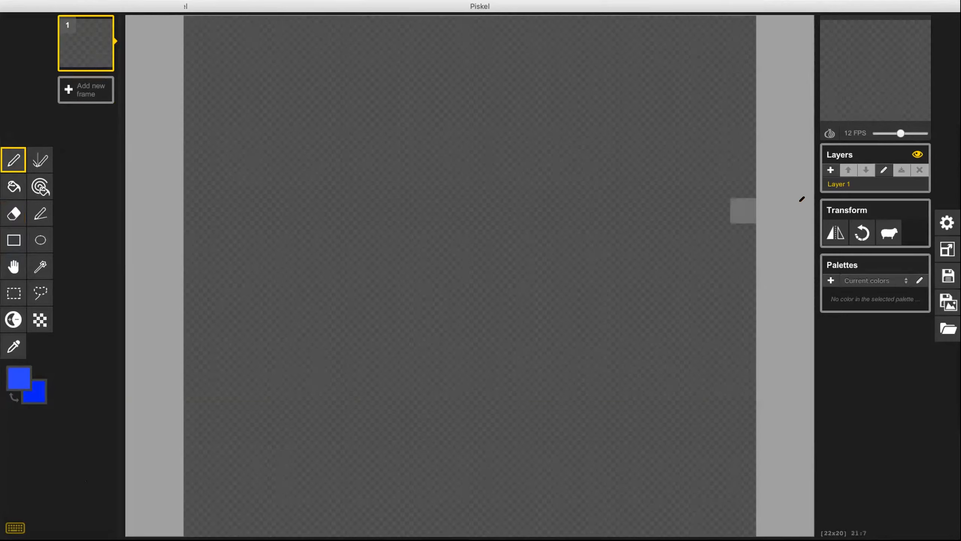
pyautogui.moveTo(899, 95)
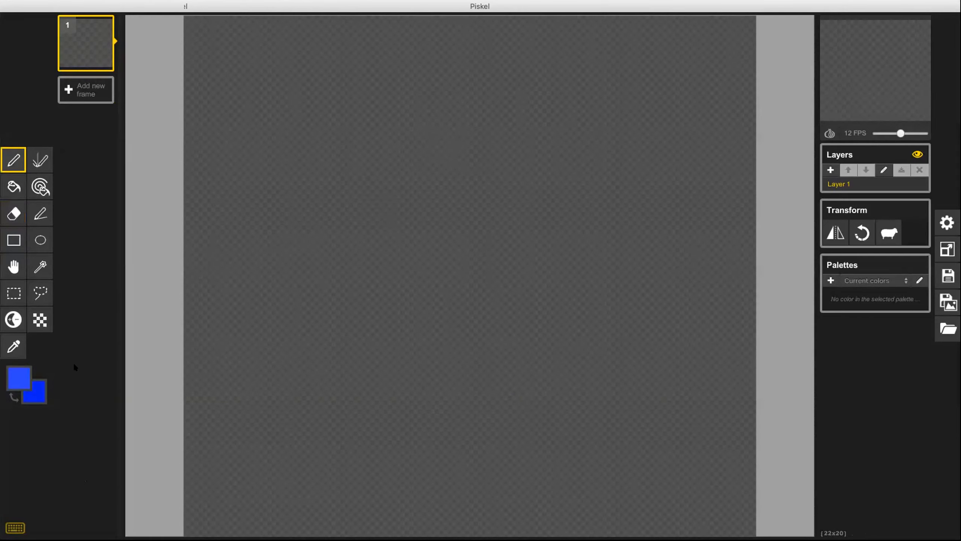
pyautogui.click(40, 240)
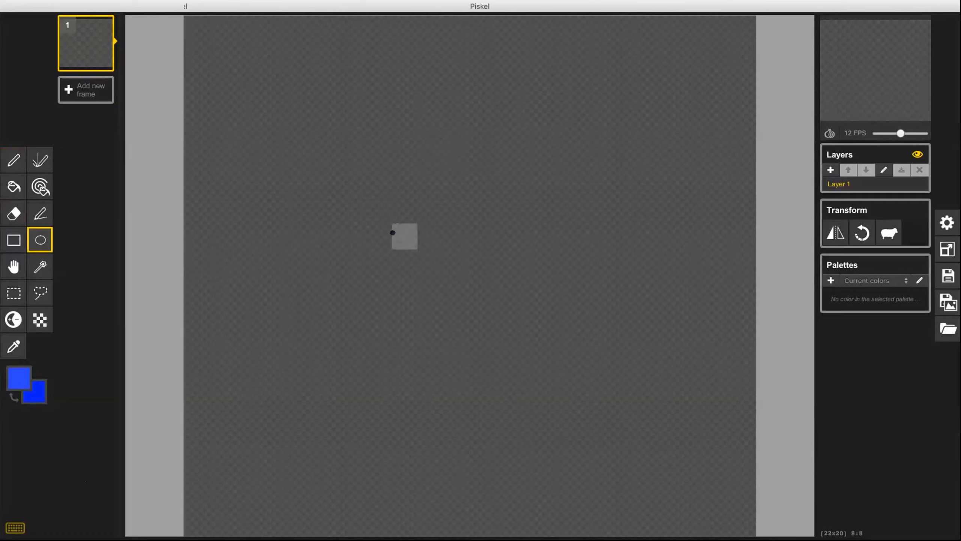
pyautogui.moveTo(395, 231); pyautogui.dragTo(574, 391)
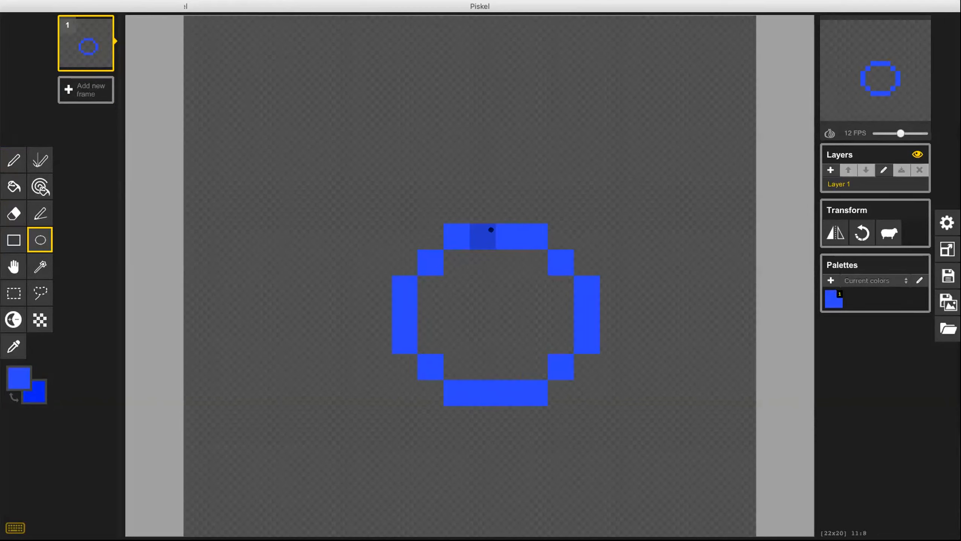
# Step: Duplicate frame 1 and shift the ellipse in the copy down one pixel using a rectangular selection
pyautogui.moveTo(103, 61)
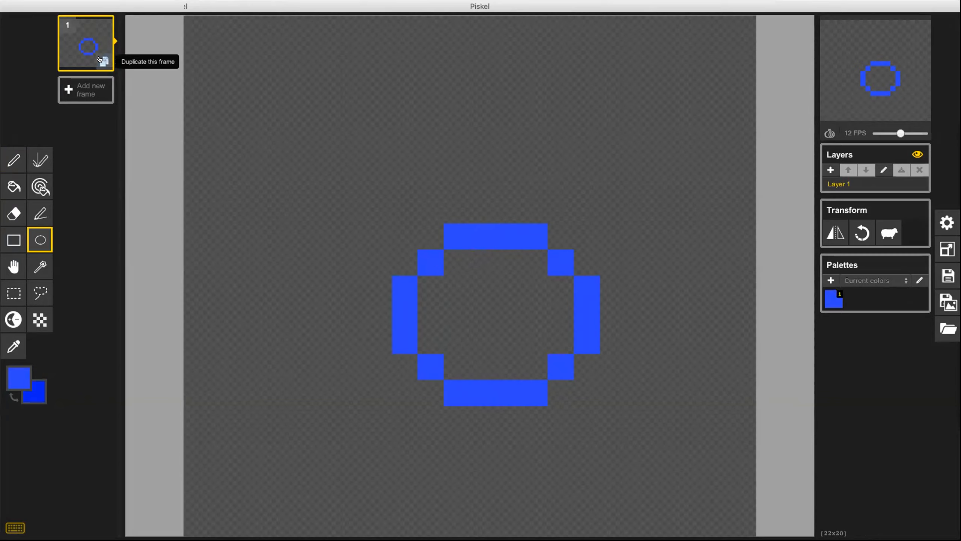
pyautogui.click(100, 60)
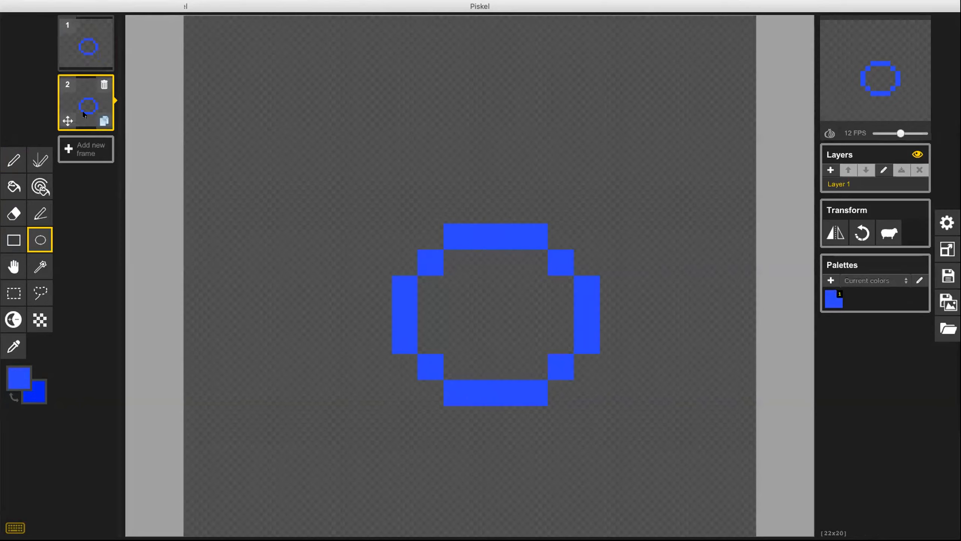
pyautogui.click(17, 292)
pyautogui.moveTo(367, 197); pyautogui.dragTo(626, 432)
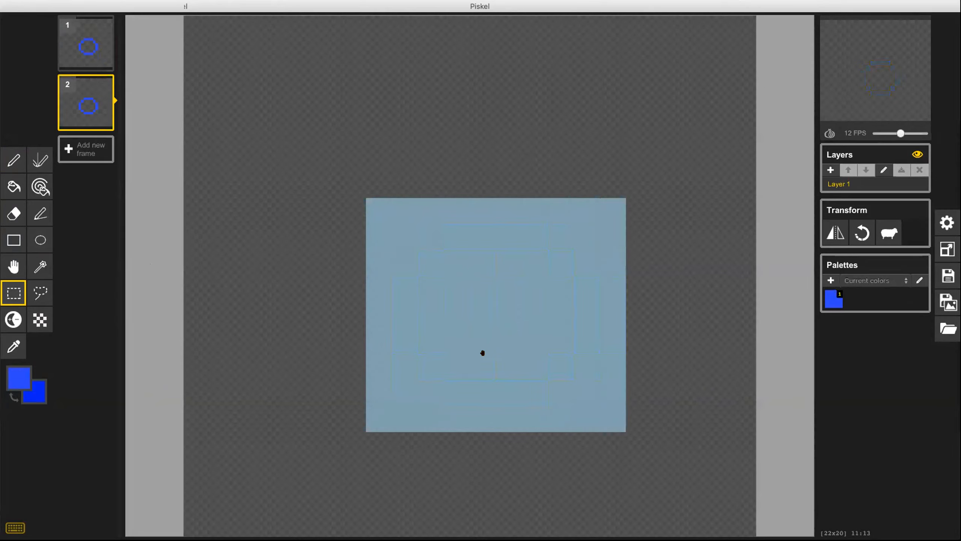
pyautogui.moveTo(485, 348); pyautogui.dragTo(490, 362)
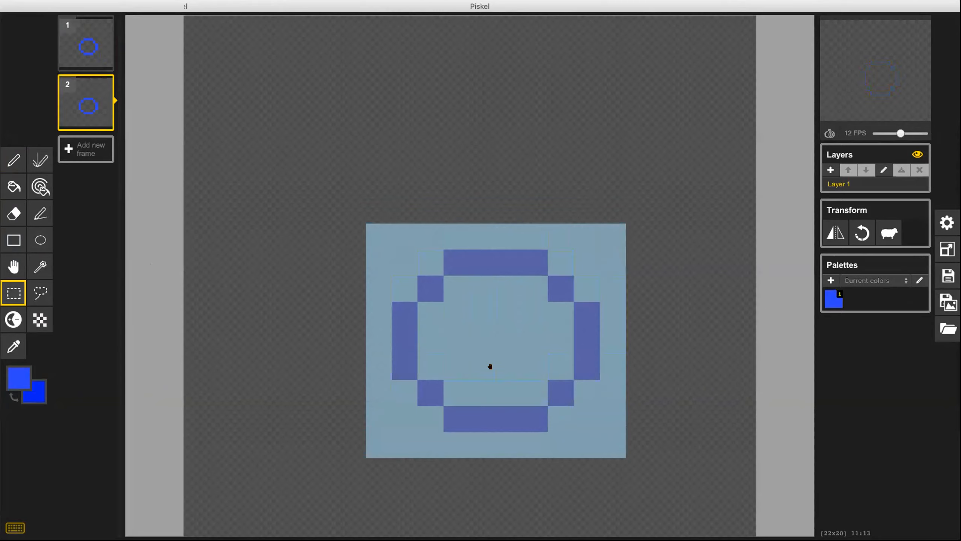
pyautogui.press('super+v')
pyautogui.click(329, 344)
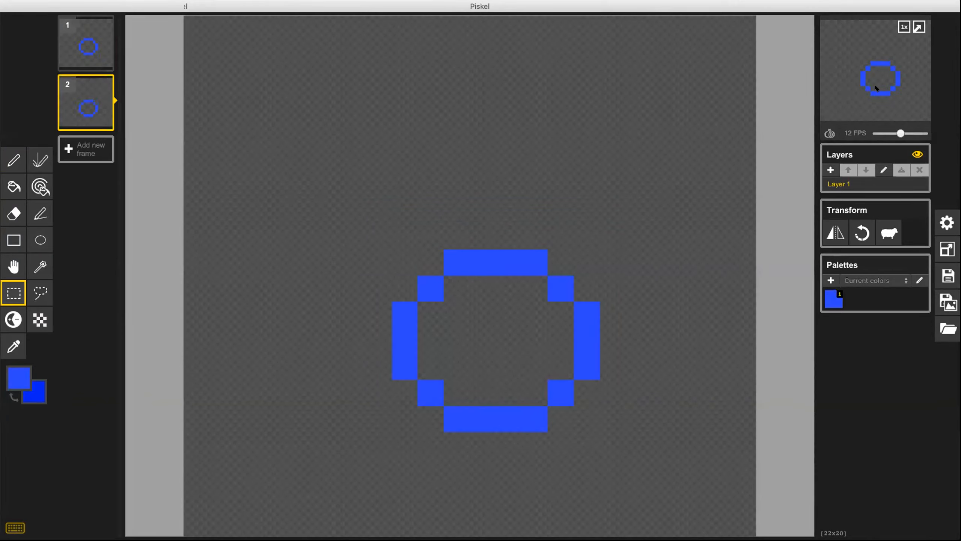
# Step: Duplicate frame 2 to make a third frame
pyautogui.moveTo(103, 120)
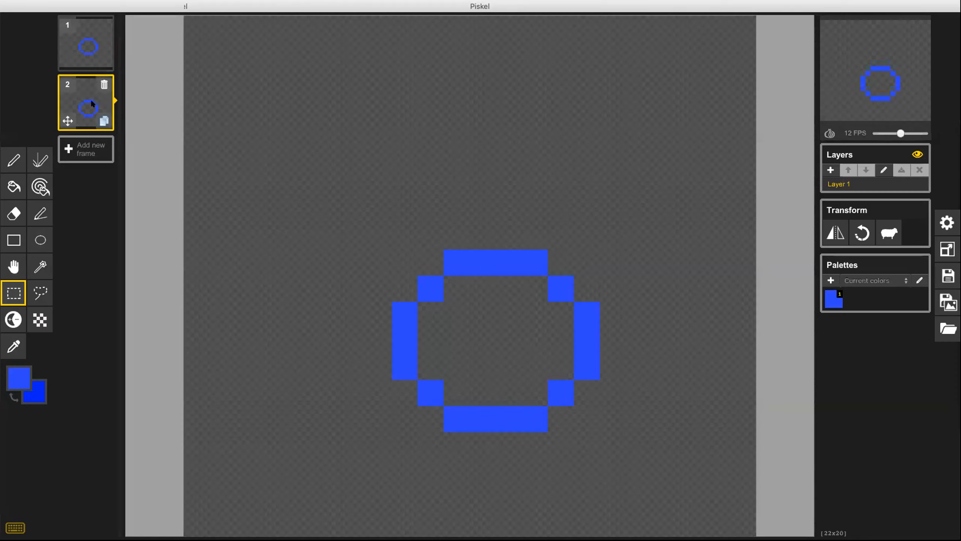
pyautogui.click(102, 120)
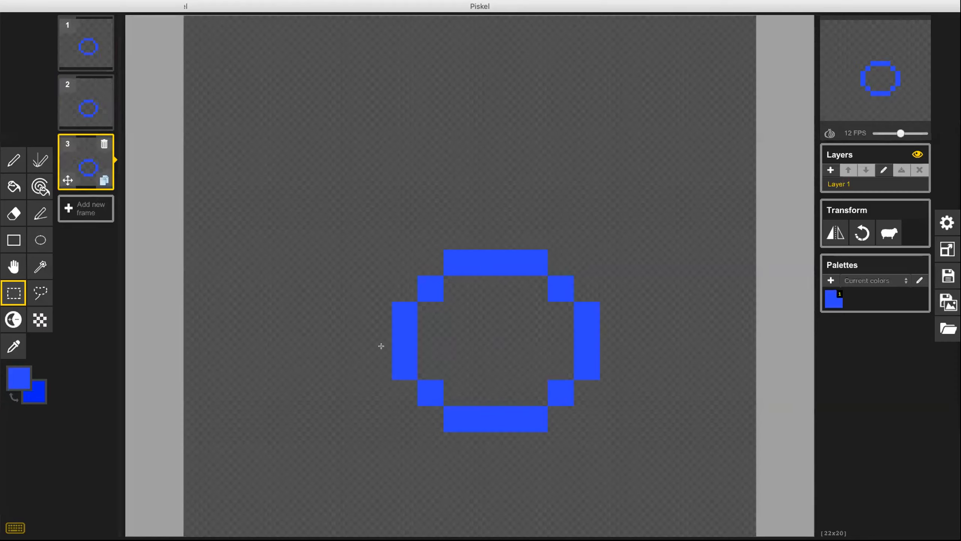
pyautogui.moveTo(353, 238); pyautogui.dragTo(666, 446)
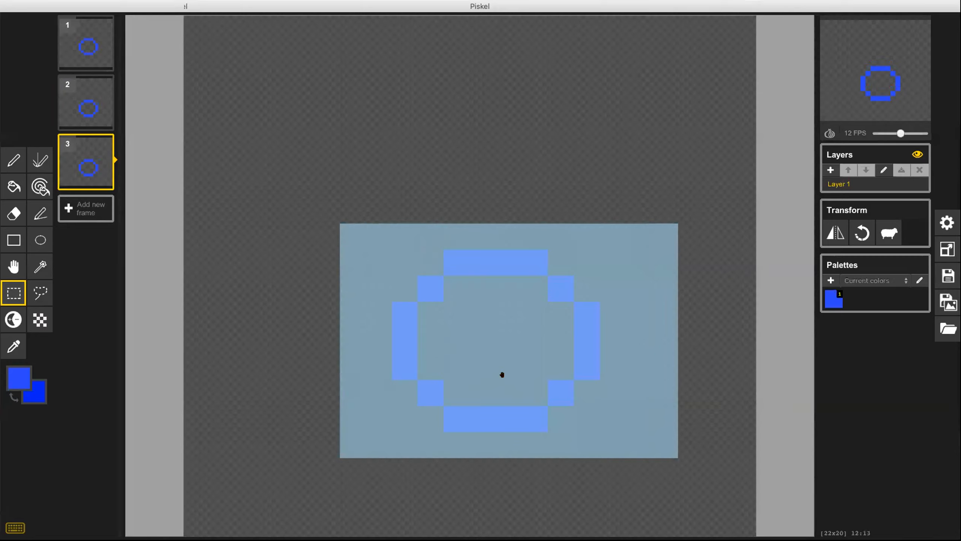
pyautogui.moveTo(502, 375); pyautogui.dragTo(500, 349)
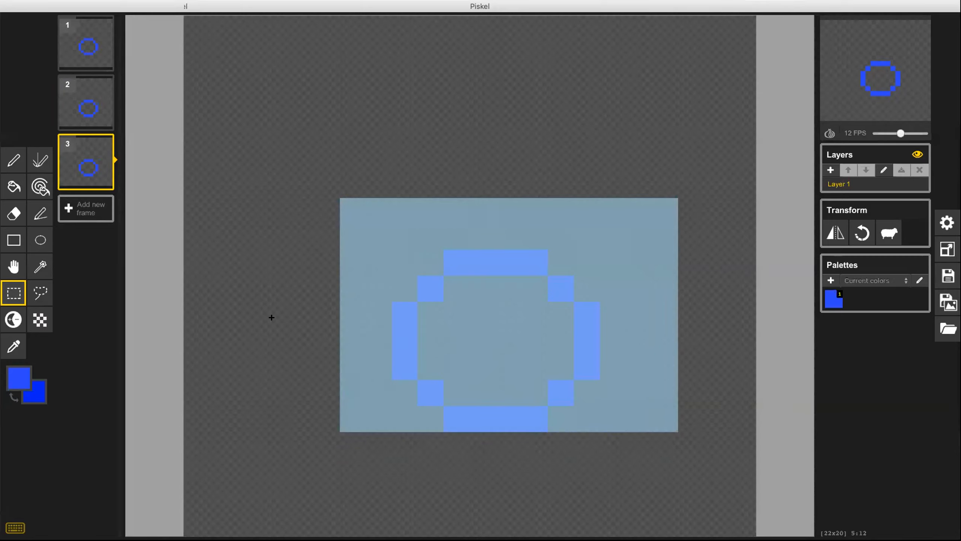
pyautogui.click(271, 317)
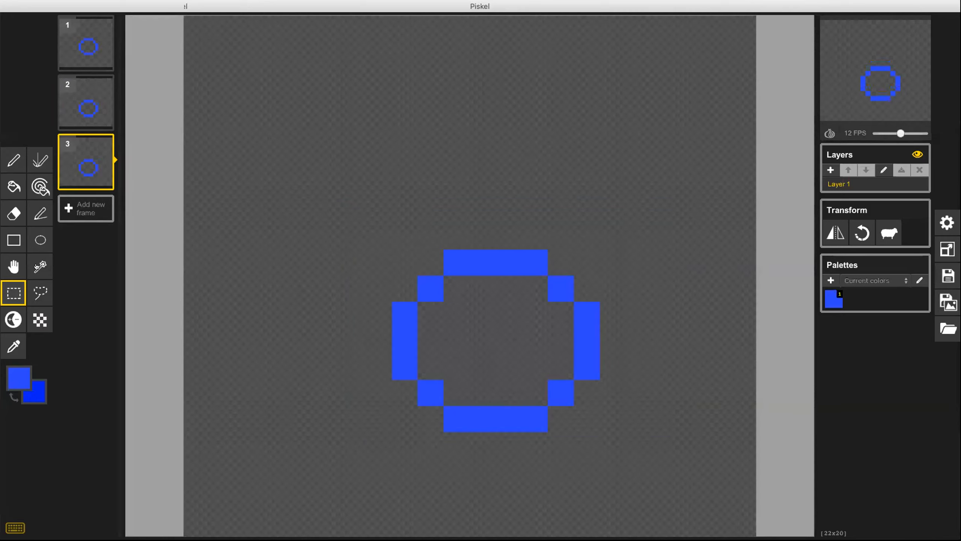
# Step: Shift the ellipse in frame 3 down two pixels with the Move tool
pyautogui.click(14, 267)
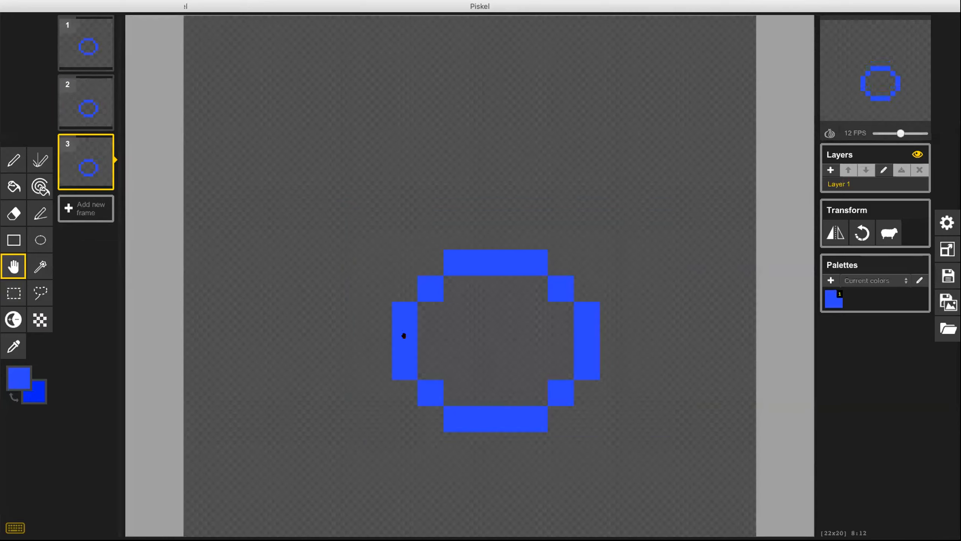
pyautogui.moveTo(501, 316); pyautogui.dragTo(500, 358)
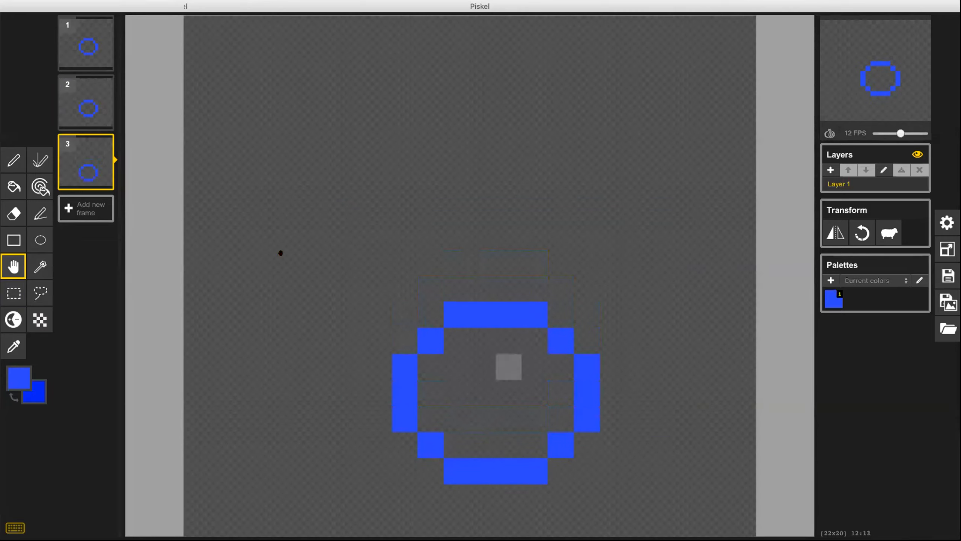
pyautogui.moveTo(84, 175)
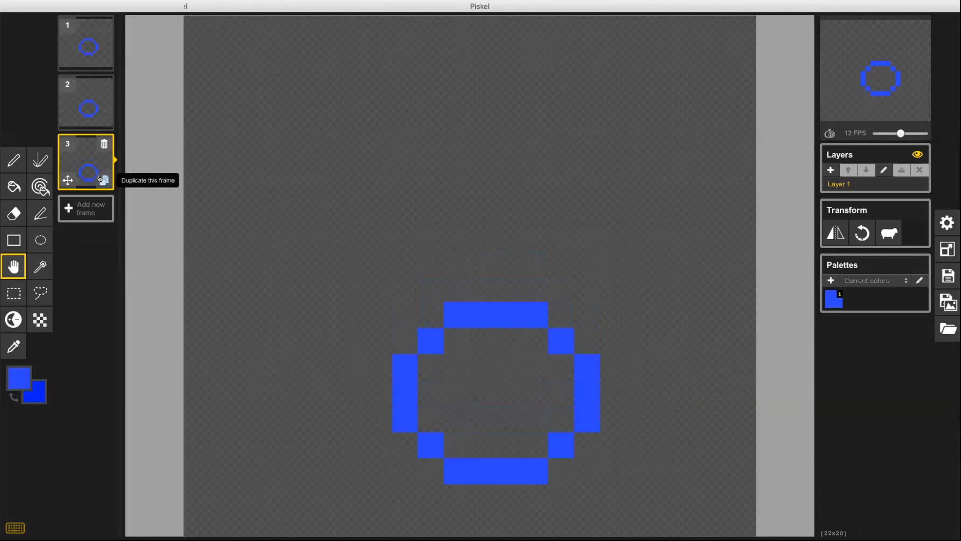
pyautogui.click(99, 179)
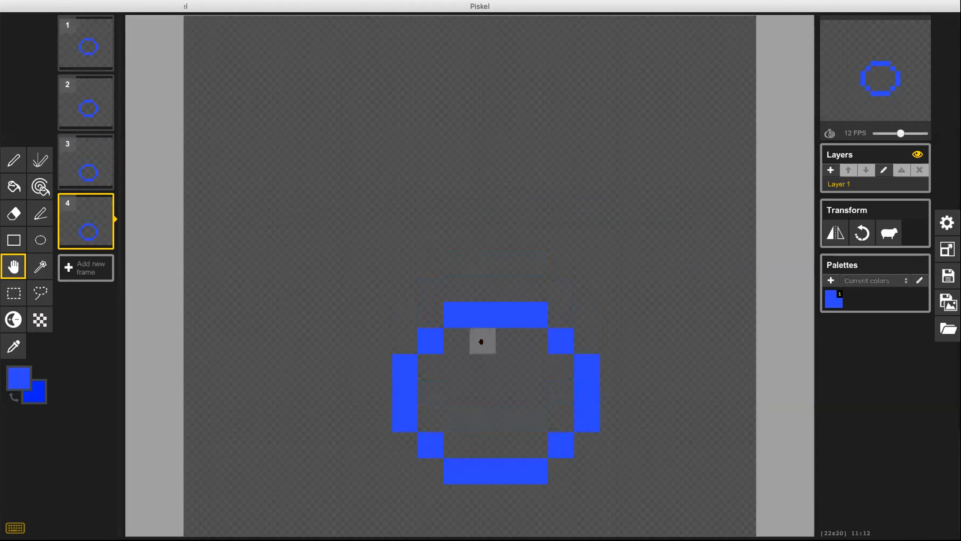
pyautogui.moveTo(99, 213)
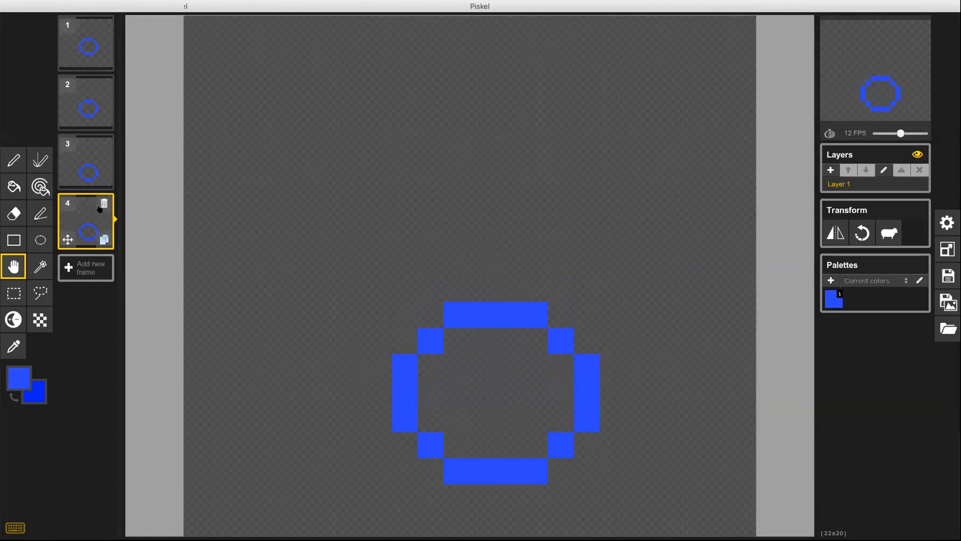
pyautogui.click(100, 204)
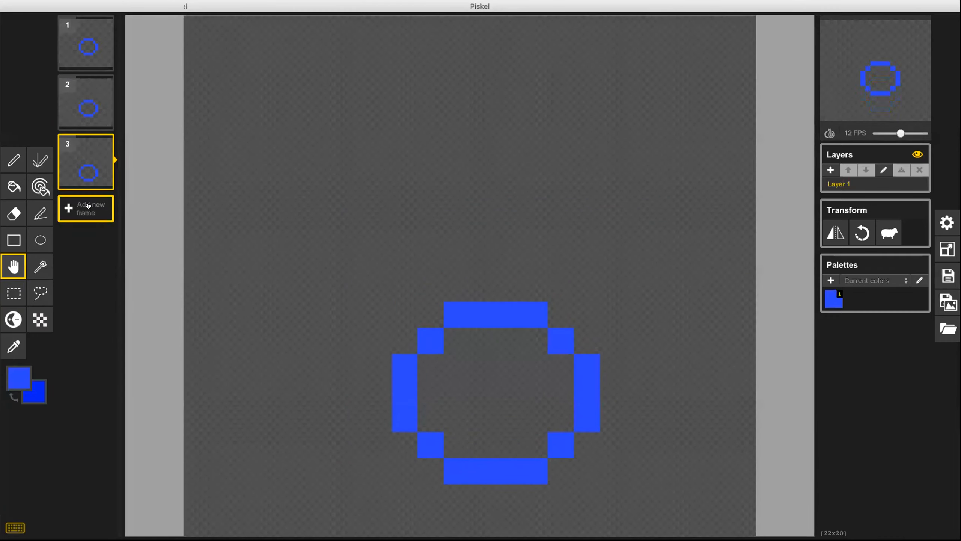
# Step: Add a blank fourth frame and draw a flattened ellipse outline about 10 by 4 pixels against the canvas's lower edge
pyautogui.click(81, 205)
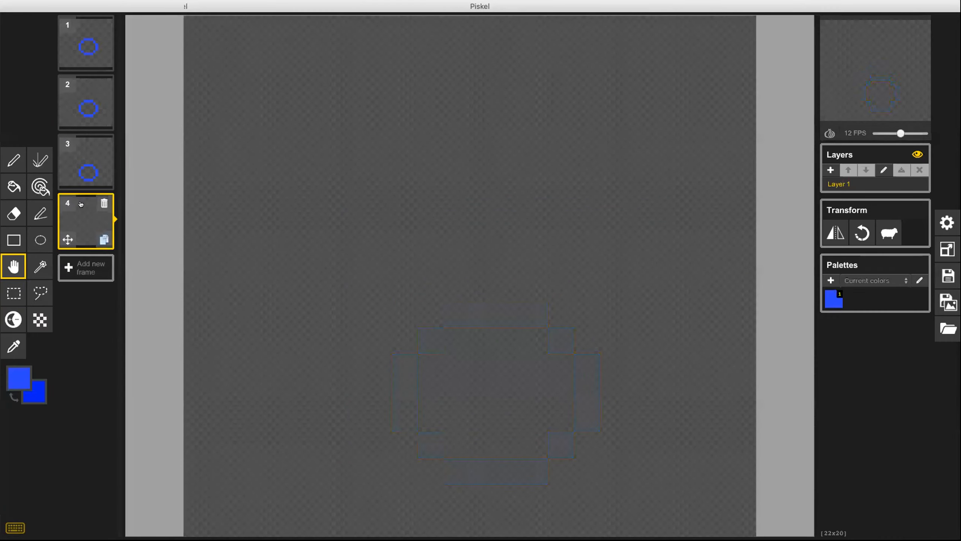
pyautogui.click(41, 239)
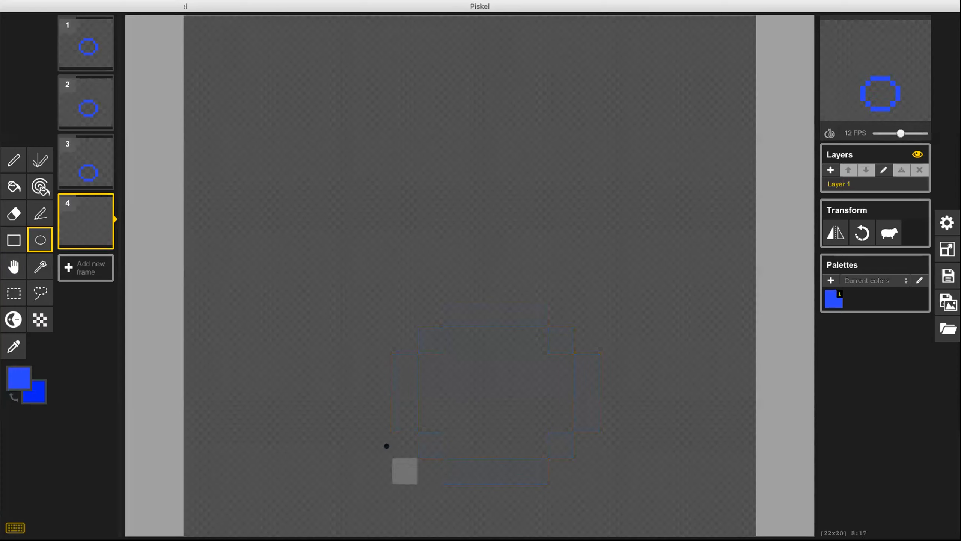
pyautogui.moveTo(378, 436); pyautogui.dragTo(620, 518)
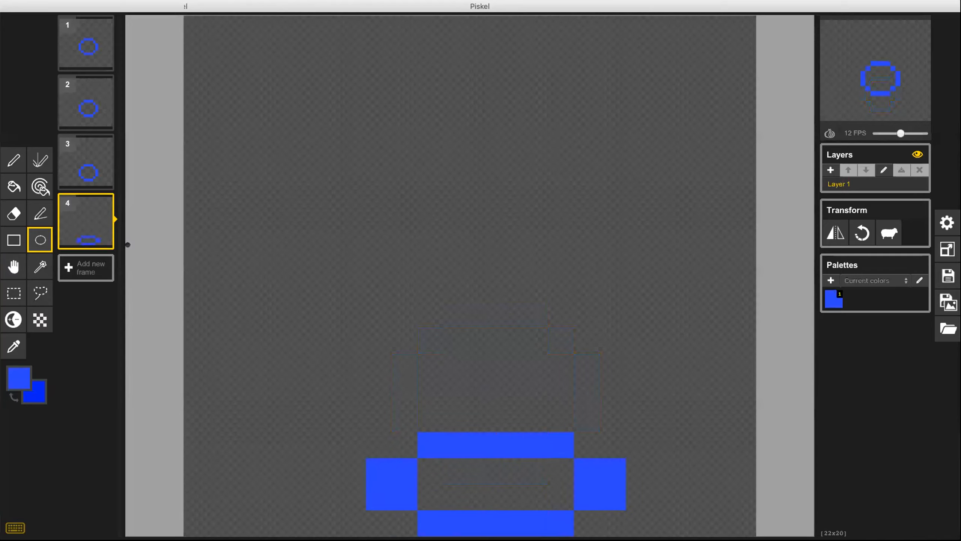
pyautogui.moveTo(106, 238)
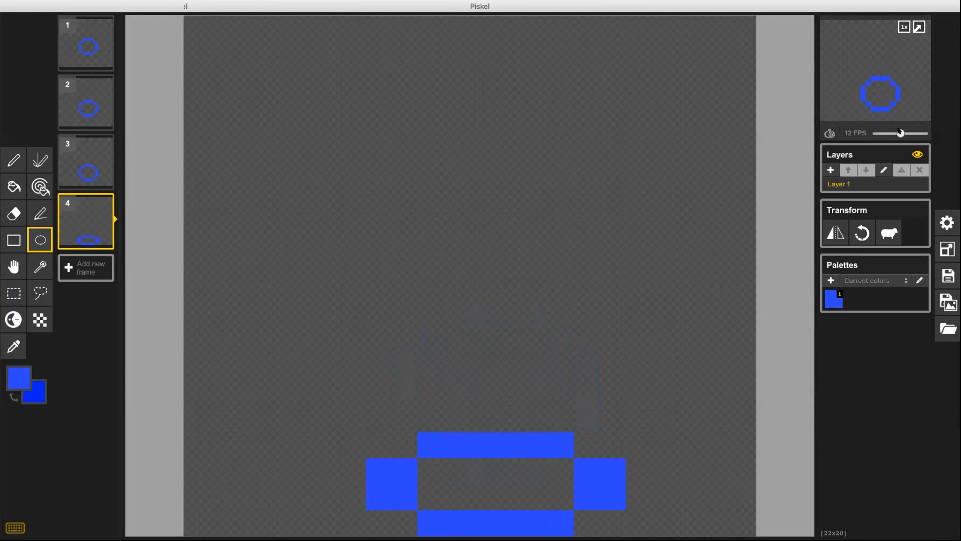
# Step: Set the animation preview speed to 9 FPS
pyautogui.moveTo(901, 133); pyautogui.dragTo(886, 133)
pyautogui.moveTo(884, 112)
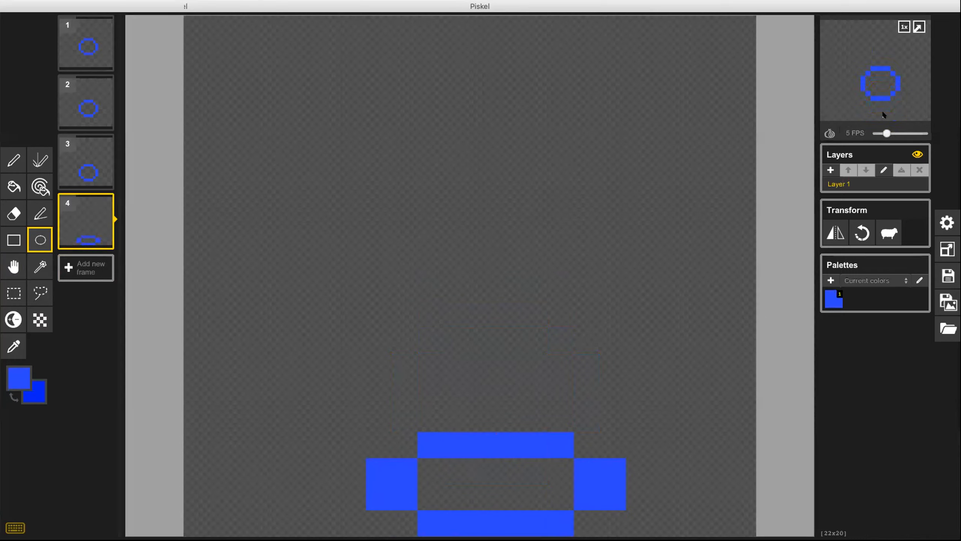
pyautogui.moveTo(887, 133); pyautogui.dragTo(894, 133)
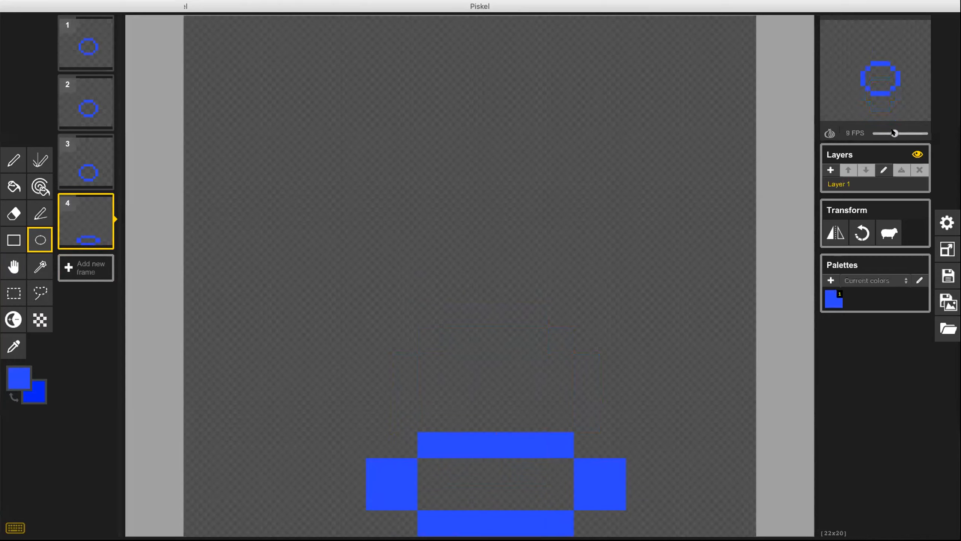
# Step: Duplicate frame 3 and move the copy behind the flattened ellipse frame as frame 5
pyautogui.moveTo(104, 158)
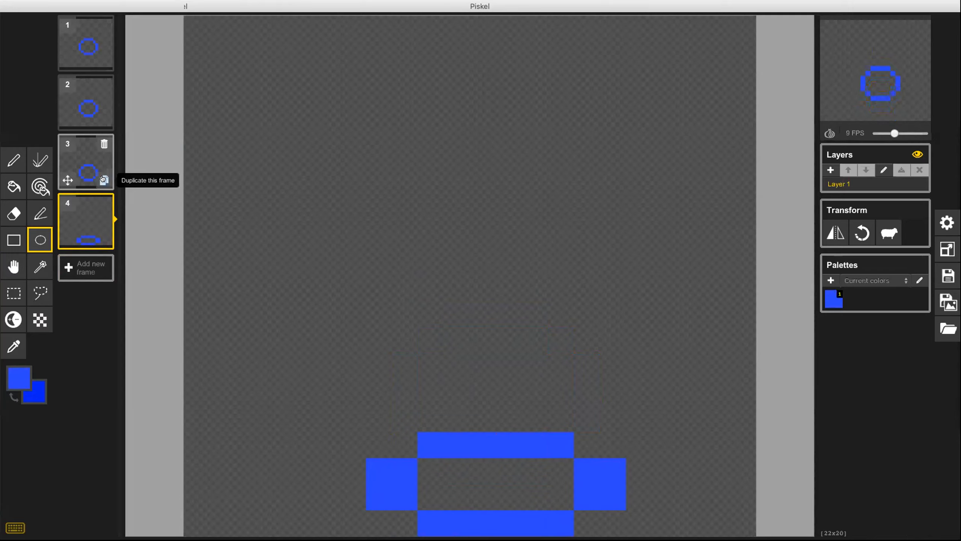
pyautogui.click(102, 179)
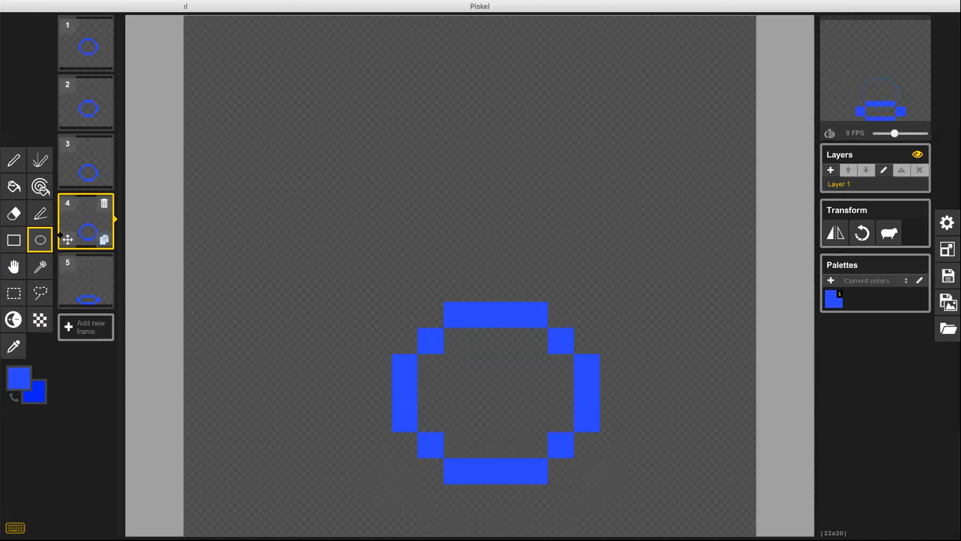
pyautogui.moveTo(65, 236); pyautogui.dragTo(93, 309)
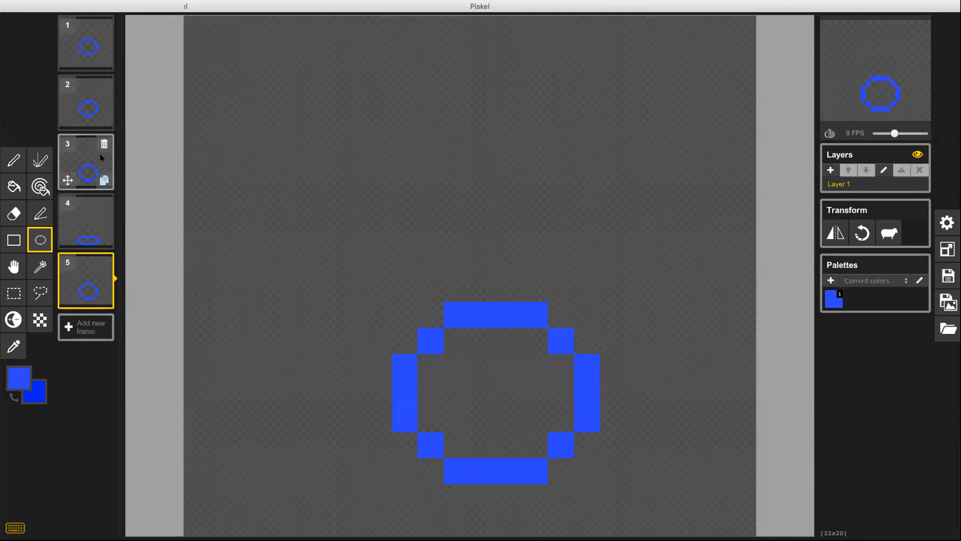
# Step: Duplicate frame 2 and move the copy to the end of the sequence as frame 6
pyautogui.click(104, 120)
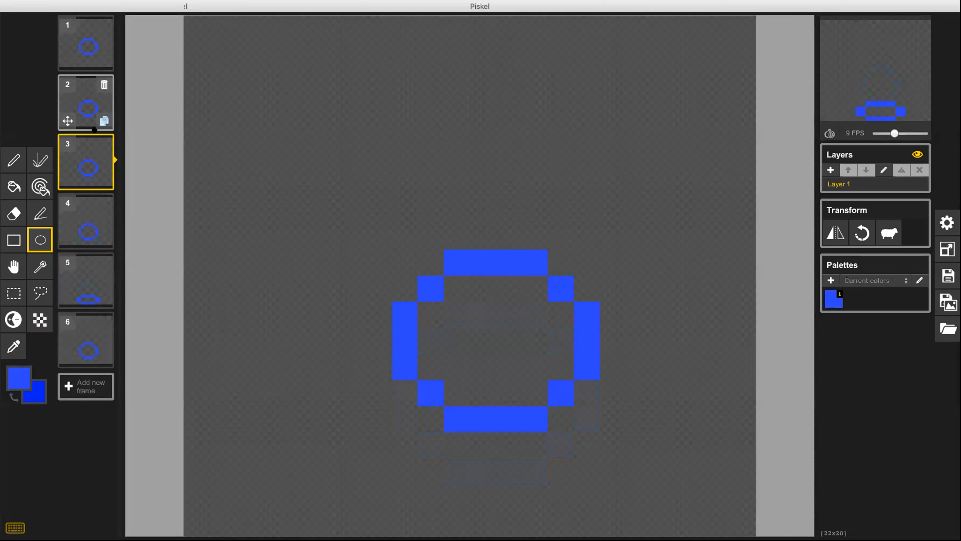
pyautogui.moveTo(67, 181); pyautogui.dragTo(71, 367)
pyautogui.moveTo(95, 284); pyautogui.dragTo(95, 285)
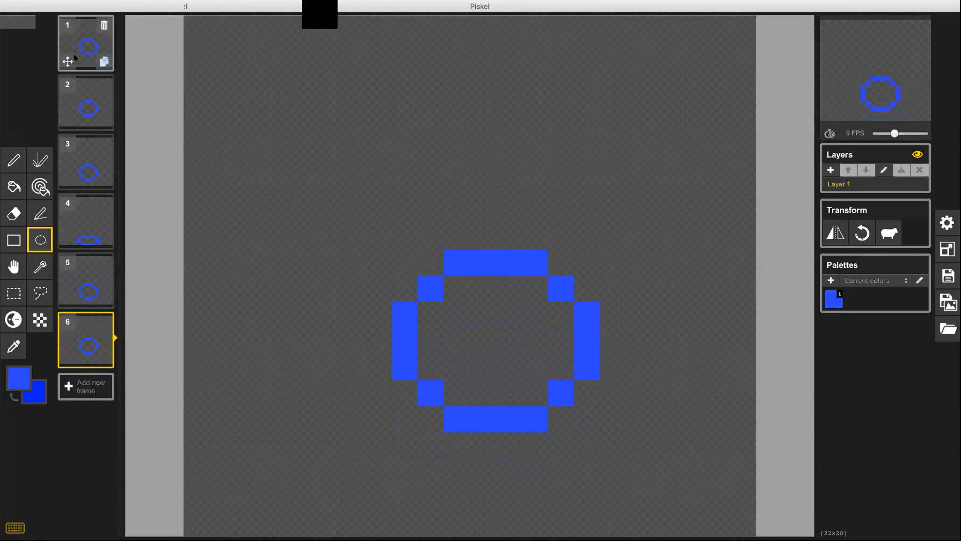
# Step: Duplicate frame 1 and move one of the two identical frames to the end of the sequence as frame 7
pyautogui.click(102, 60)
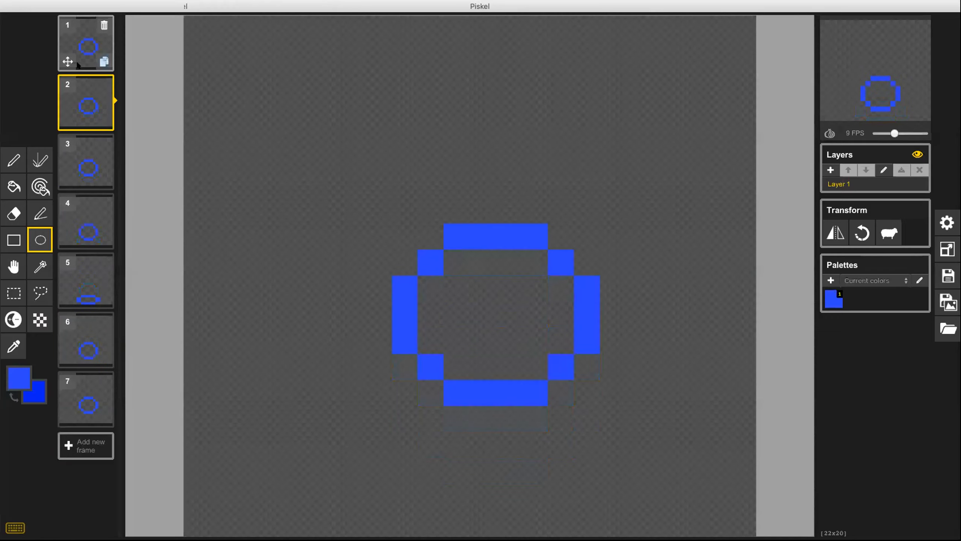
pyautogui.moveTo(67, 60); pyautogui.dragTo(67, 427)
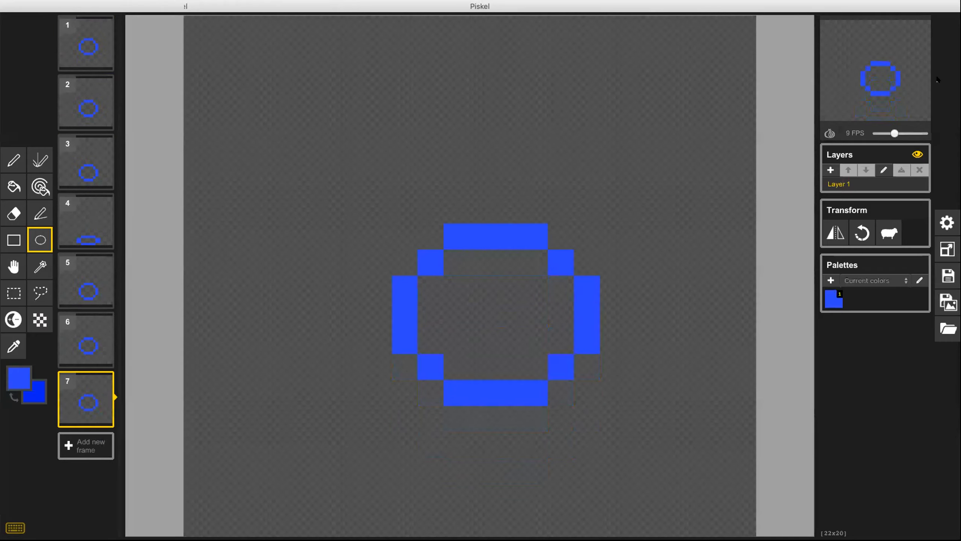
pyautogui.moveTo(890, 69)
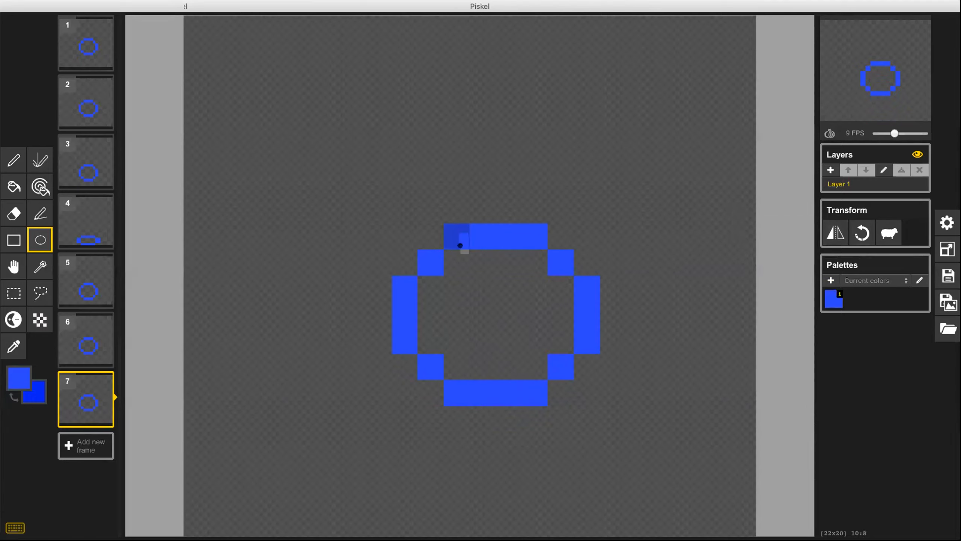
# Step: With the Pen tool on frame 7, draw a vertical line extending the ball's left side upward by about 7 pixels
pyautogui.click(8, 156)
pyautogui.click(404, 257)
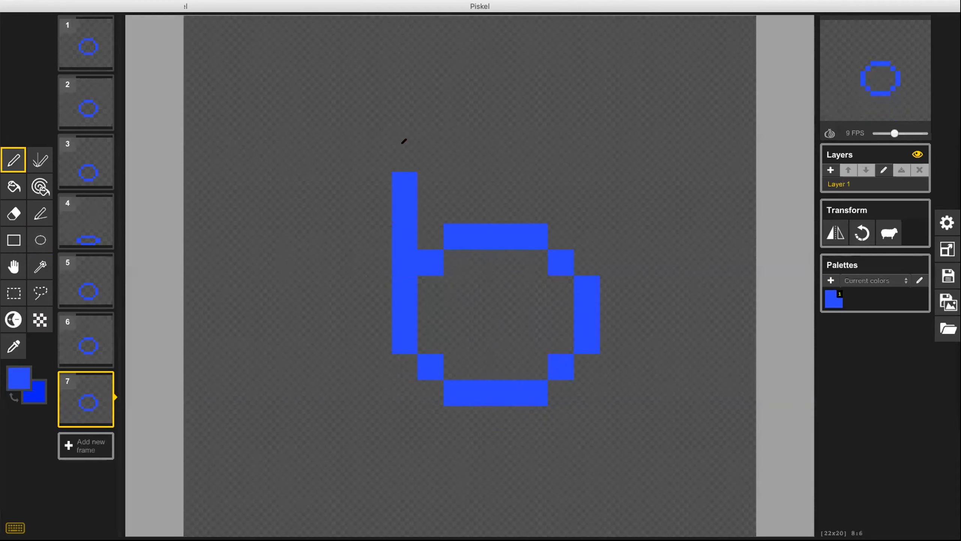
pyautogui.click(404, 102)
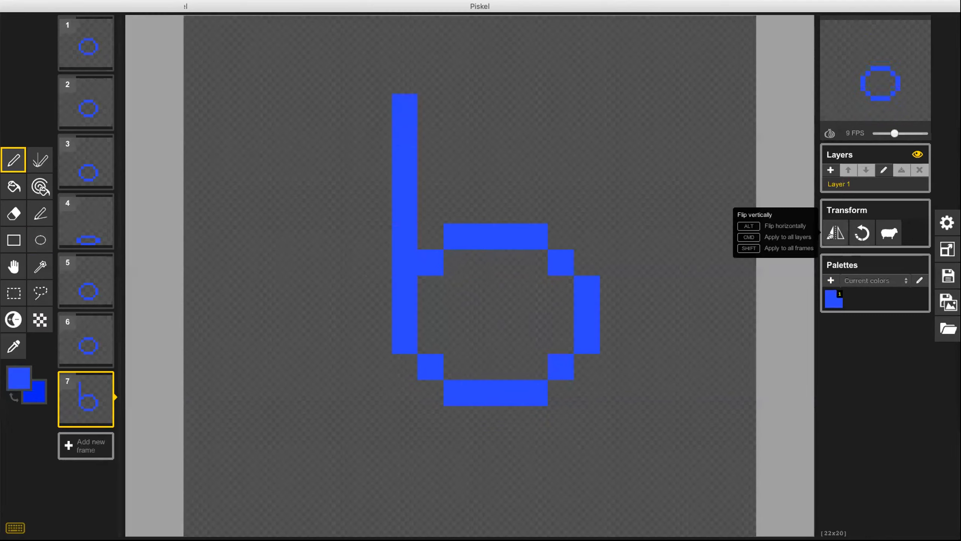
# Step: Flip the drawing on frame 7 vertically and try the rotate and align-to-centre transforms on it
pyautogui.click(830, 236)
pyautogui.click(830, 235)
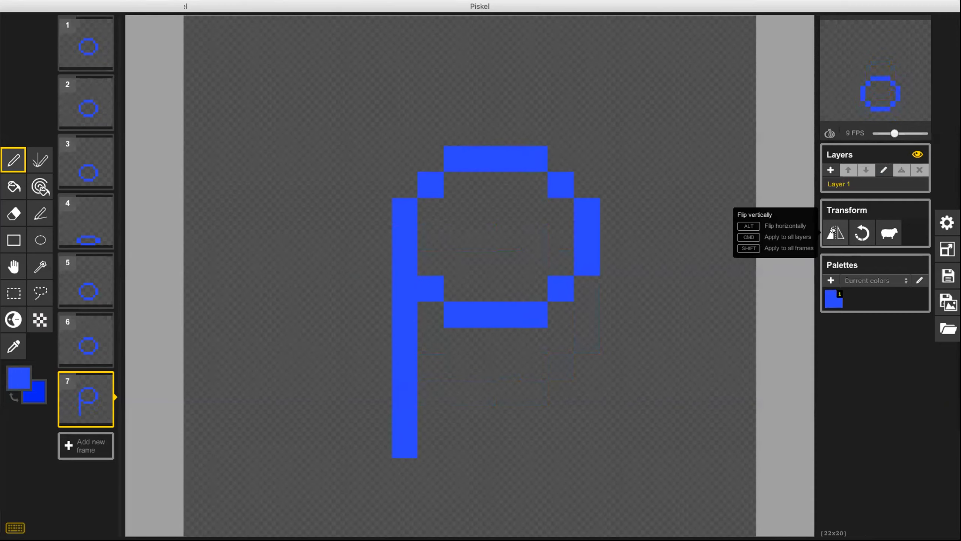
pyautogui.click(859, 236)
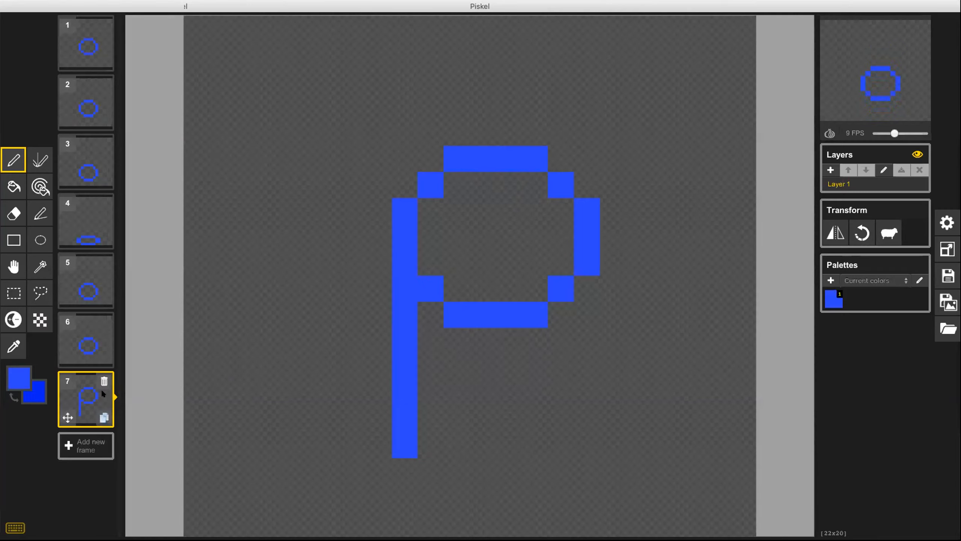
pyautogui.click(888, 229)
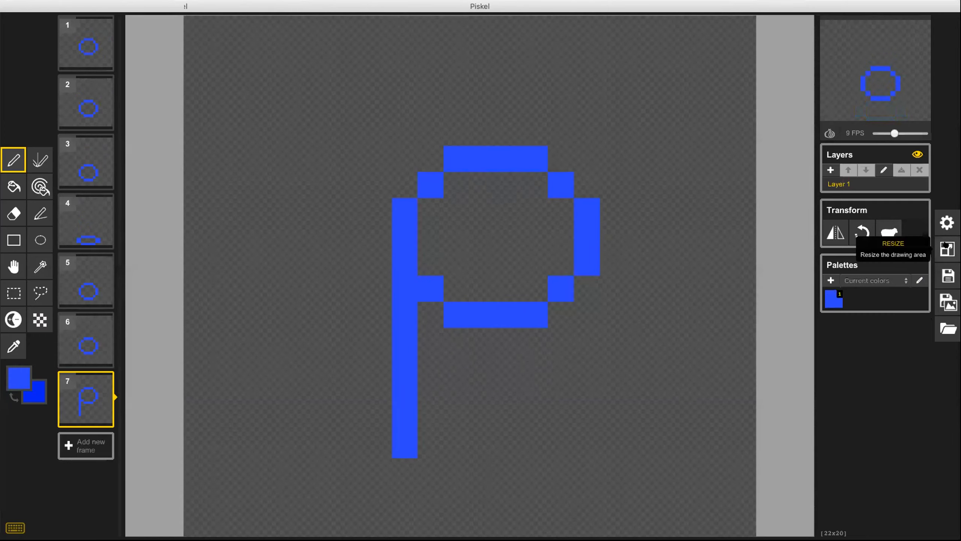
# Step: Look at the sprite's save and import options, and undo the stray pixels drawn while closing them
pyautogui.click(948, 274)
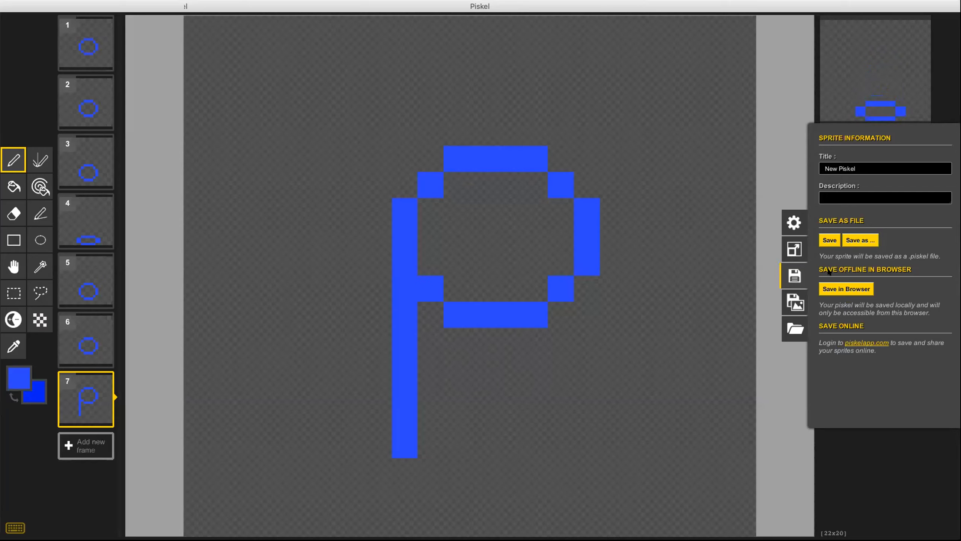
pyautogui.click(643, 317)
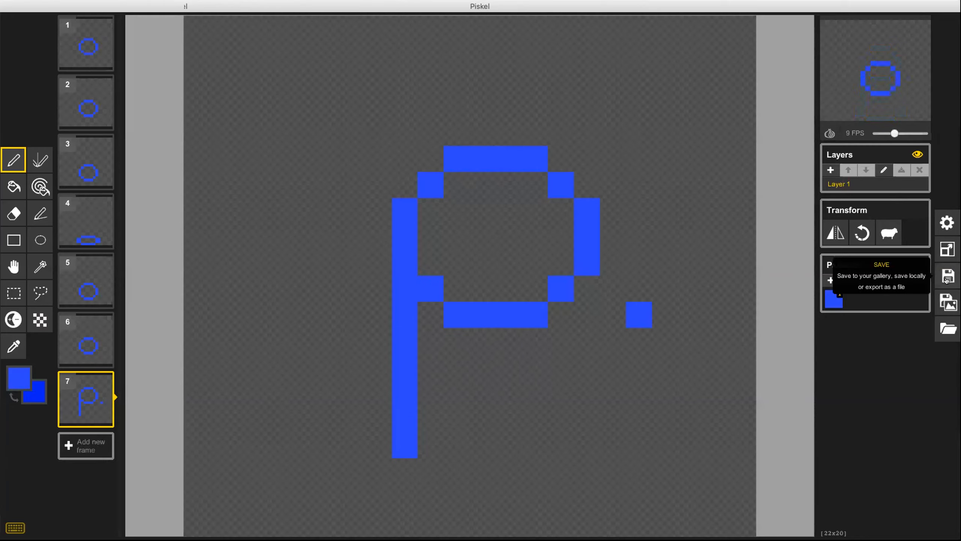
pyautogui.click(946, 328)
pyautogui.click(755, 354)
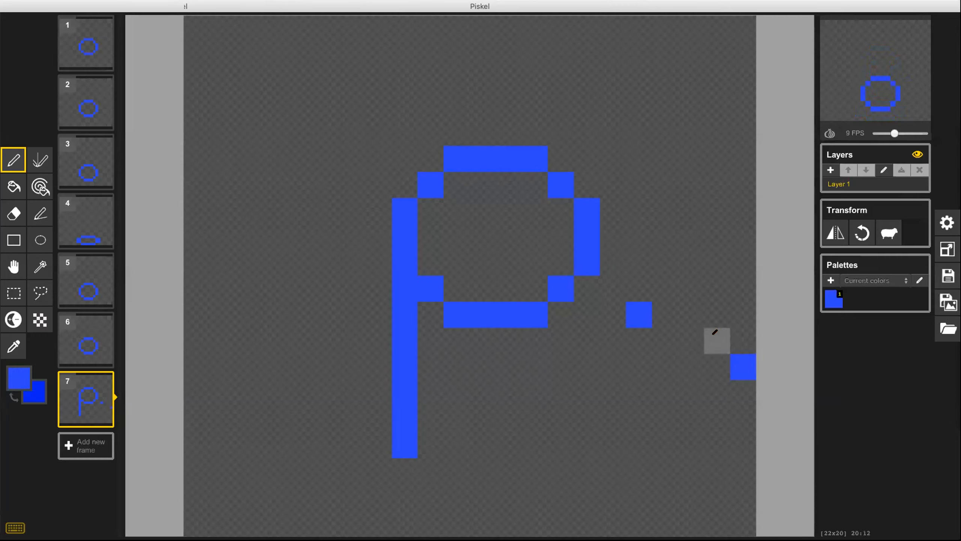
pyautogui.hotkey('ctrl', 'z')
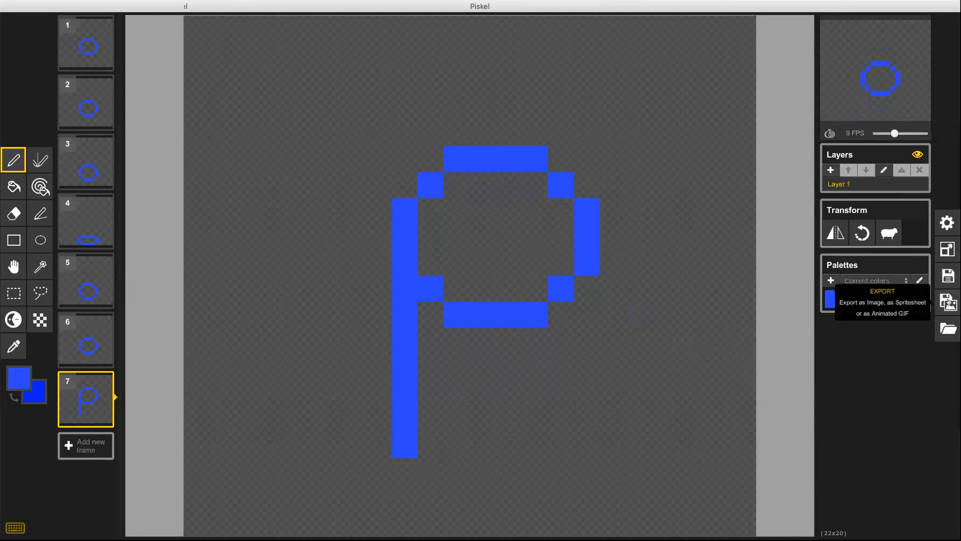
# Step: Try to export the animation as a 22 × 20 px animated GIF and cancel the file save
pyautogui.click(945, 302)
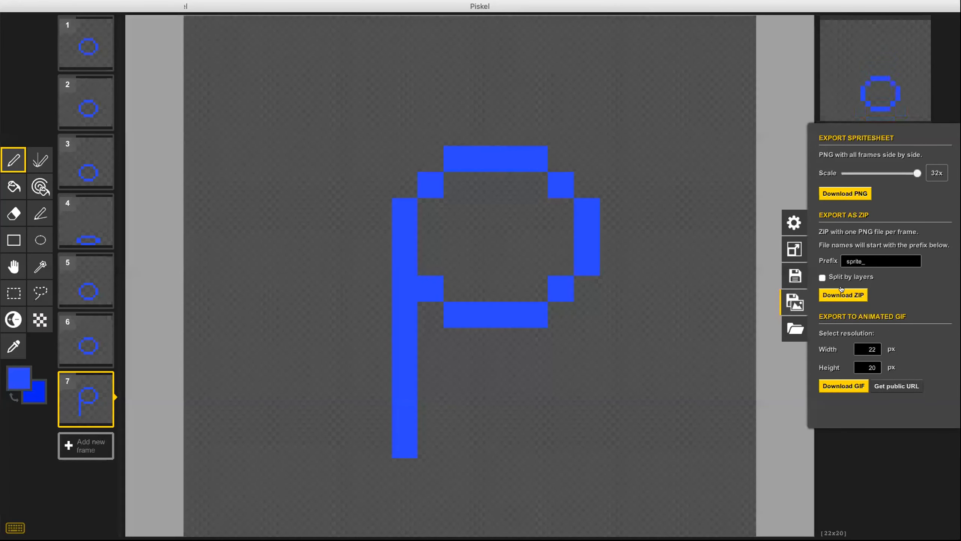
pyautogui.click(839, 385)
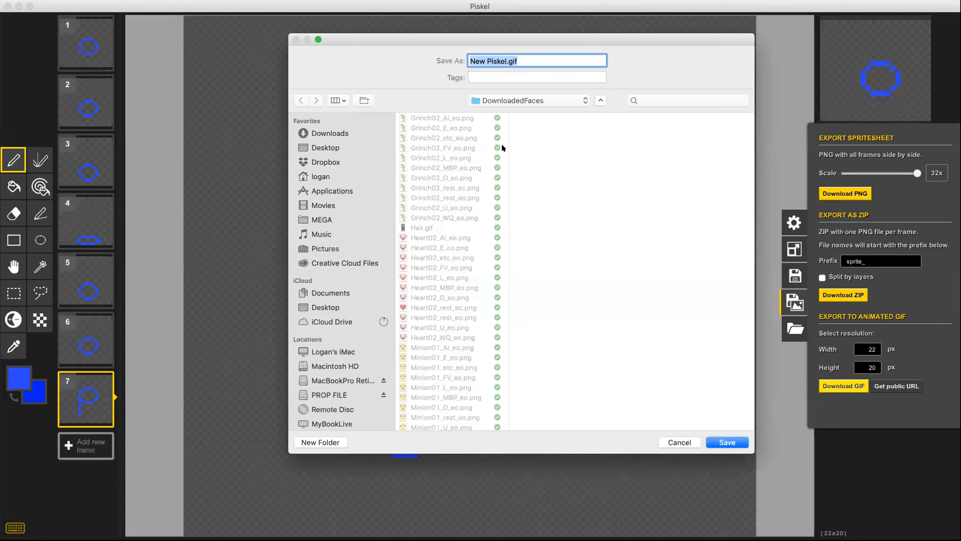
pyautogui.click(684, 439)
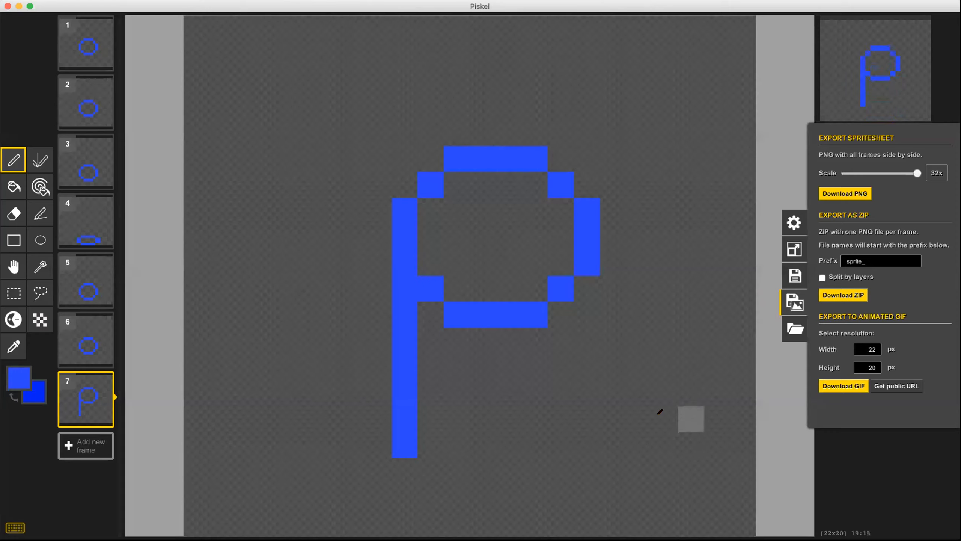
# Step: Import Heart02_E_eo.png from the DownloadedFaces folder as a single 100 x 100 image with smooth resize
pyautogui.click(791, 326)
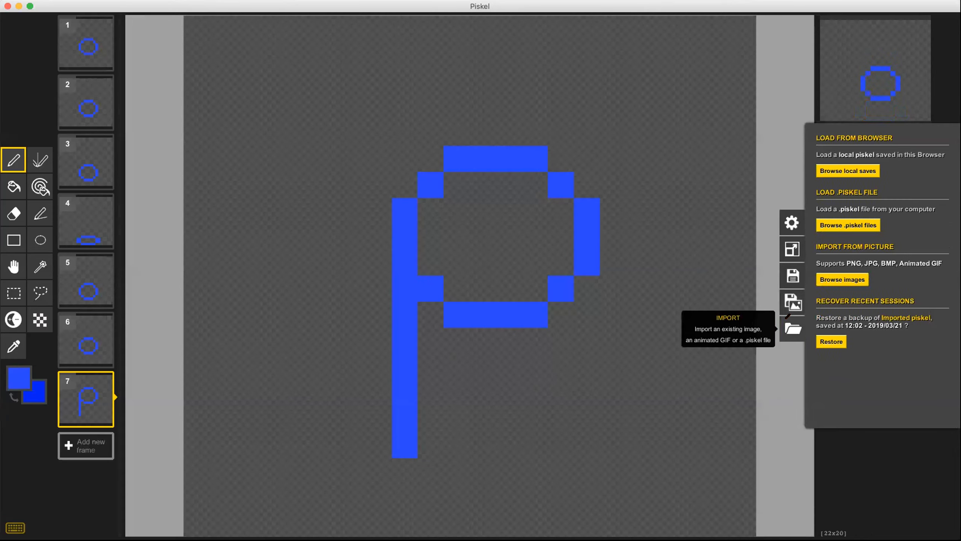
pyautogui.click(788, 318)
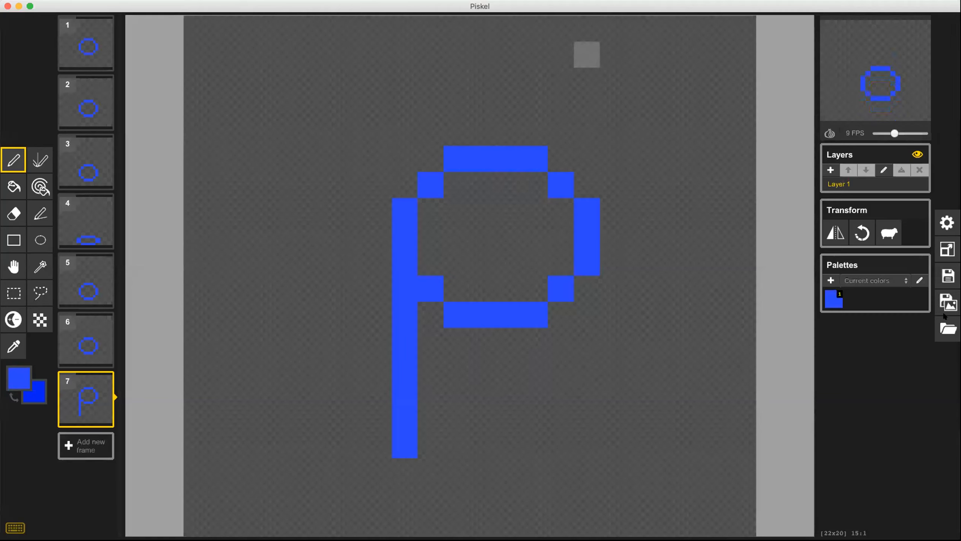
pyautogui.click(946, 325)
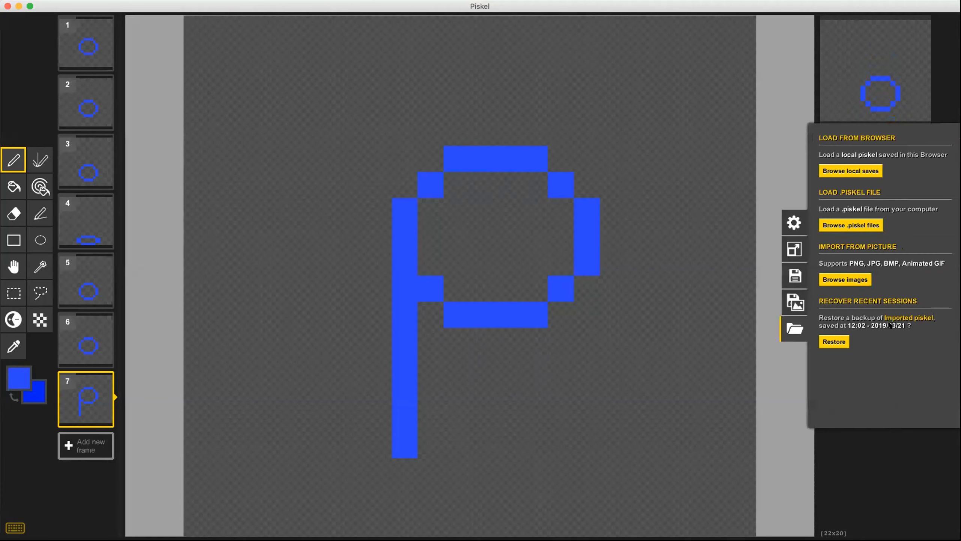
pyautogui.click(834, 279)
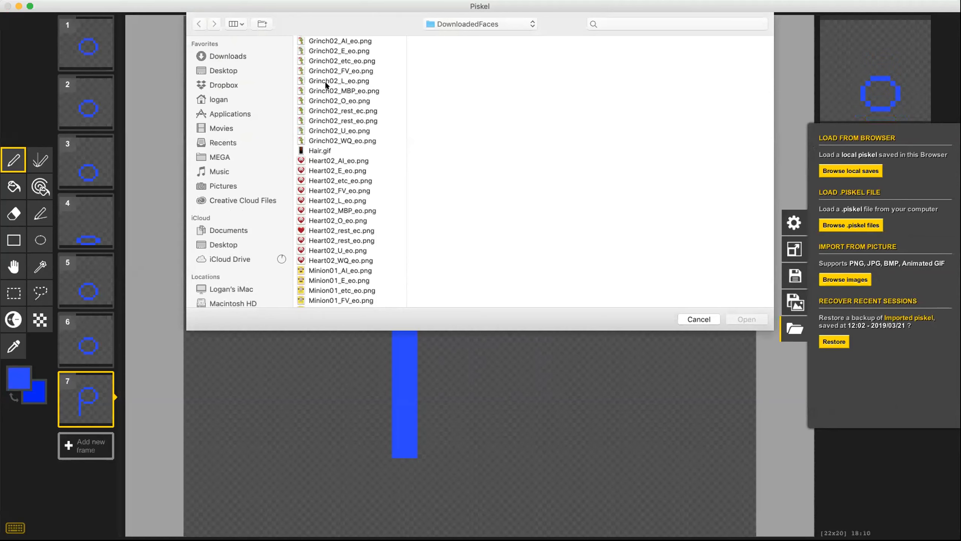
pyautogui.click(331, 171)
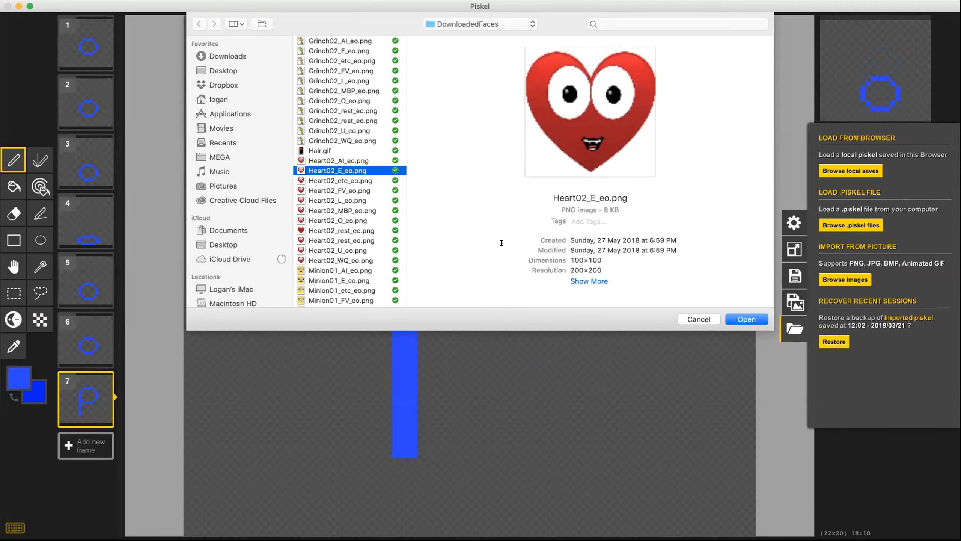
pyautogui.click(745, 319)
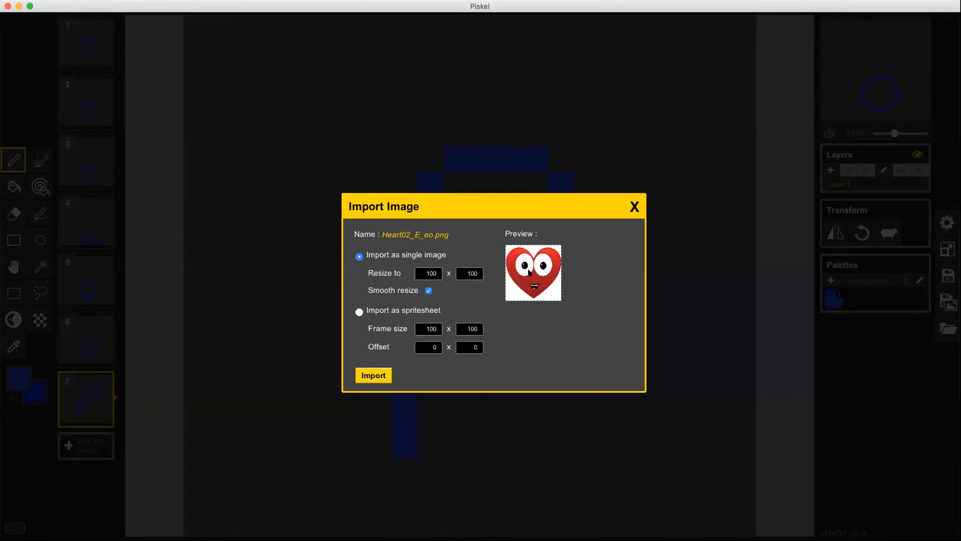
pyautogui.click(373, 376)
pyautogui.click(606, 184)
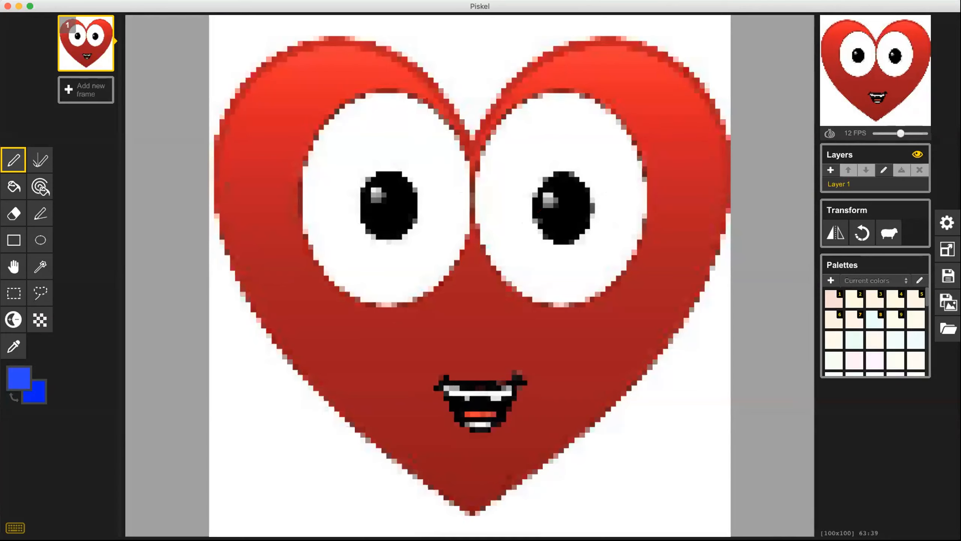
# Step: Resize the heart sprite and its canvas content to 20 px wide and 22 px high without maintaining the aspect ratio
pyautogui.click(948, 249)
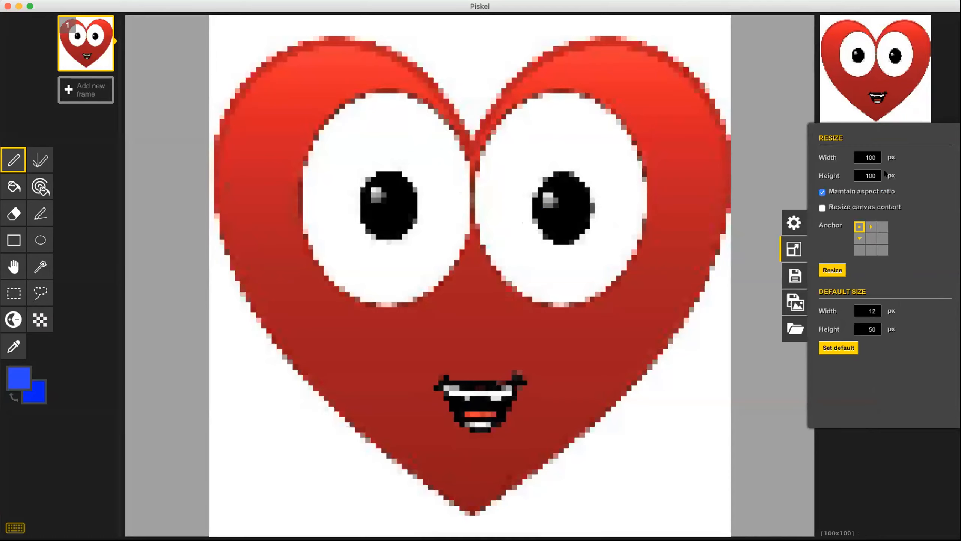
pyautogui.click(822, 192)
pyautogui.doubleClick(874, 156)
pyautogui.write('20')
pyautogui.press('Tab')
pyautogui.write('22')
pyautogui.click(909, 229)
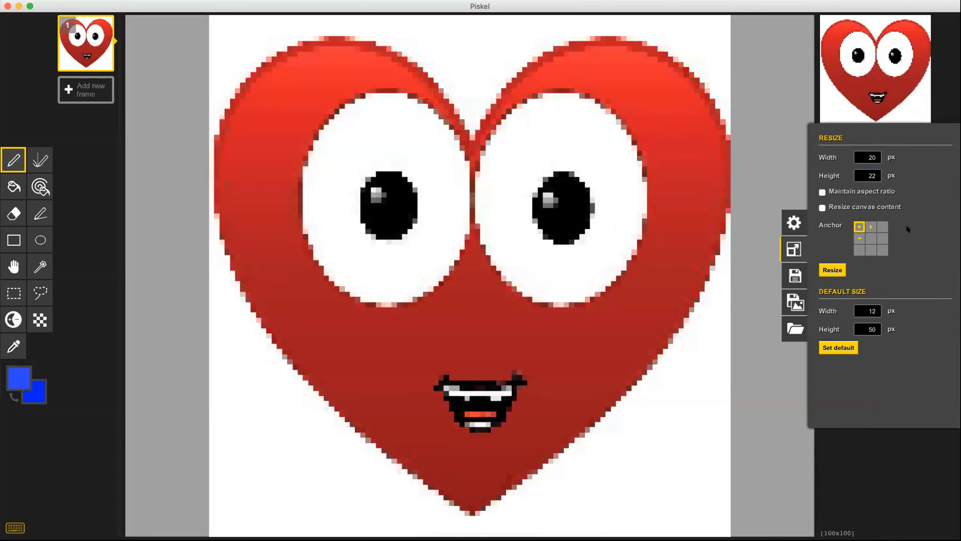
pyautogui.click(867, 238)
pyautogui.click(822, 207)
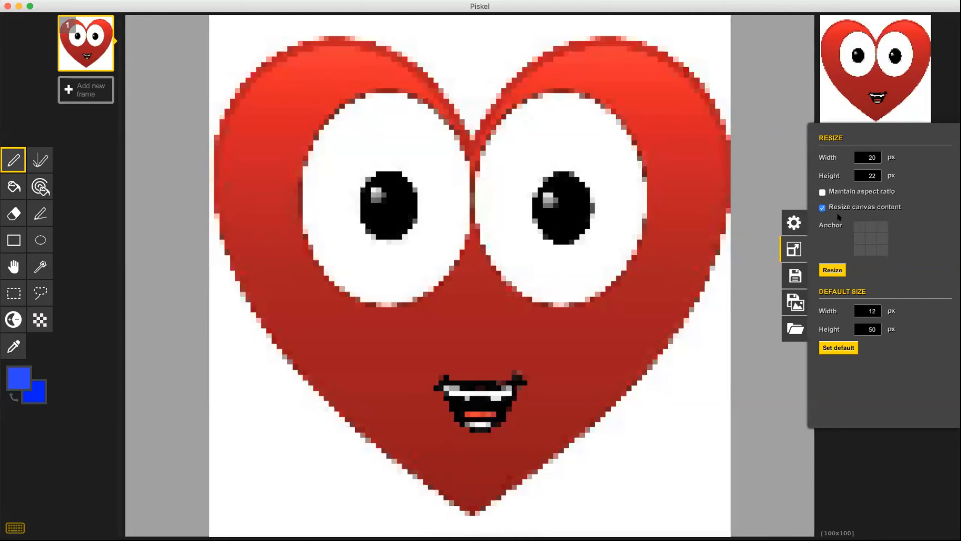
pyautogui.click(831, 271)
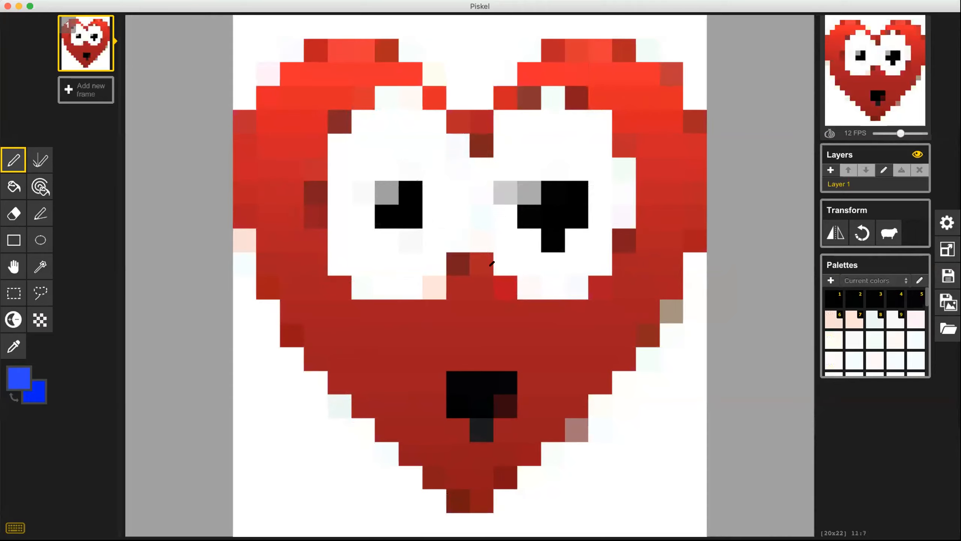
pyautogui.moveTo(67, 20)
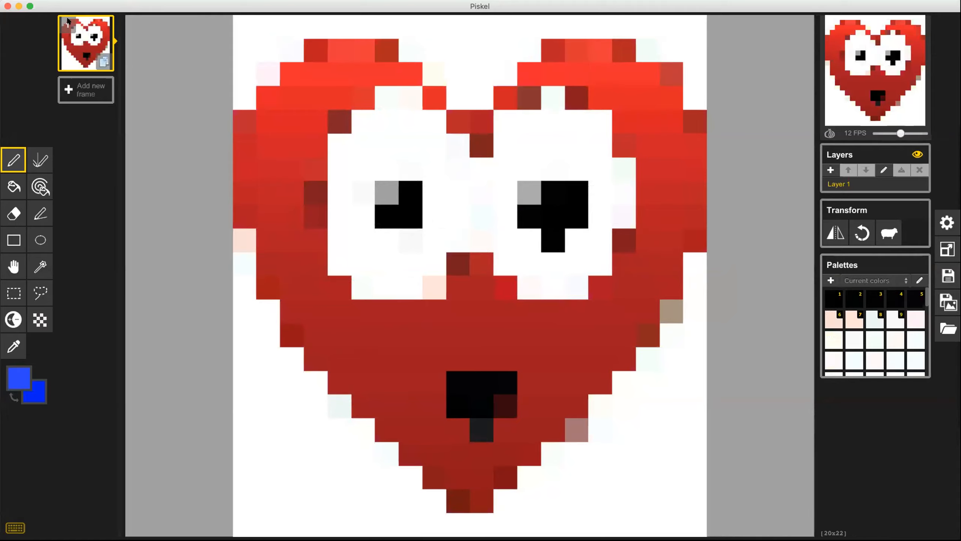
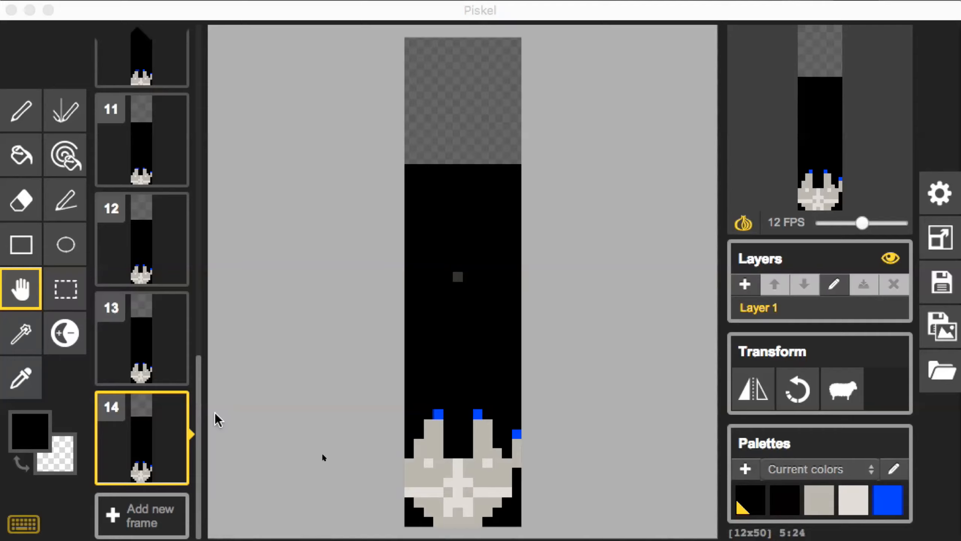
# Step: Play the two recorded demo clips showing the spaceship's frames being repositioned
pyautogui.moveTo(325, 459)
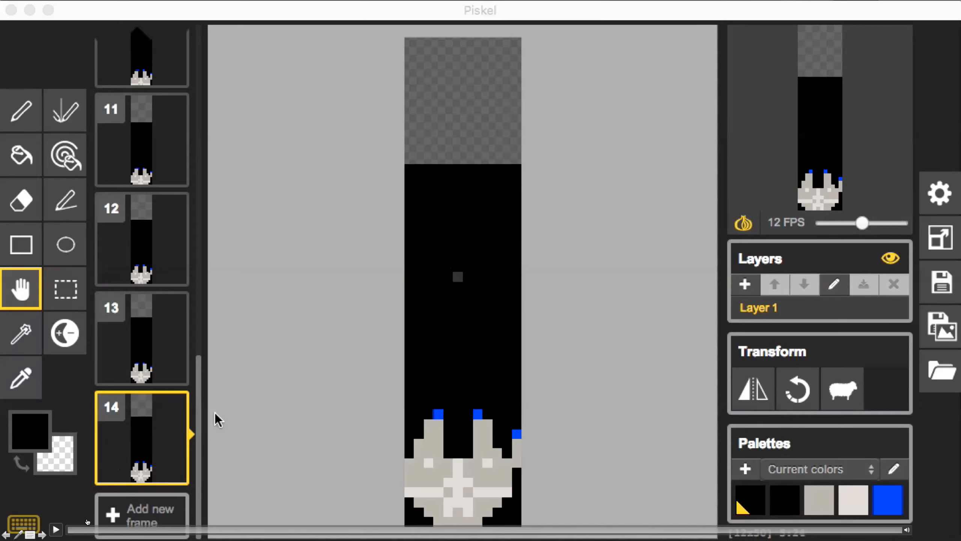
pyautogui.click(56, 530)
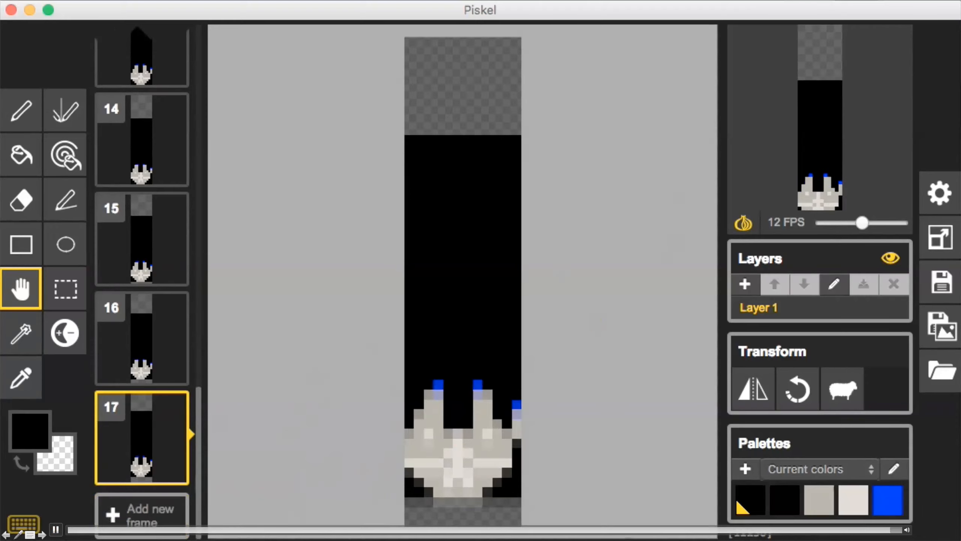
pyautogui.click(431, 426)
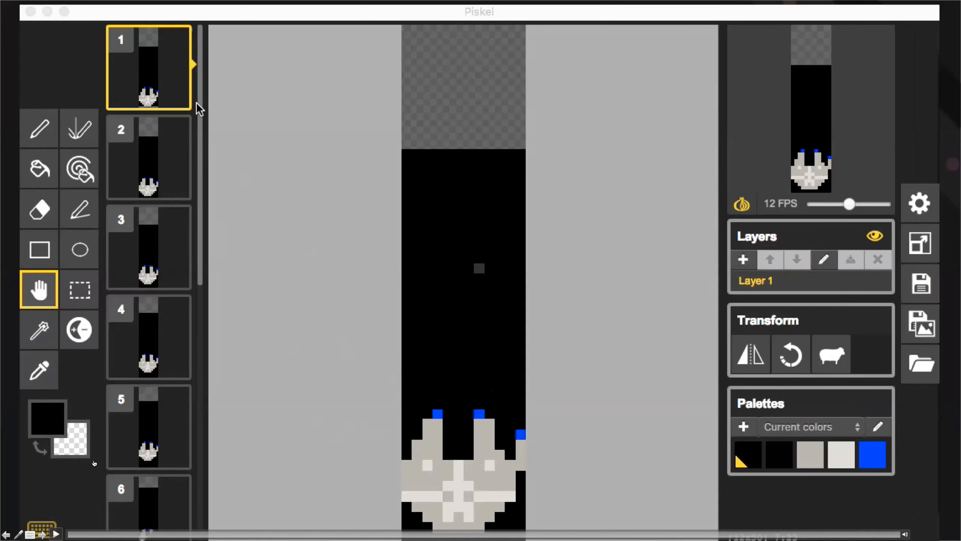
pyautogui.click(56, 534)
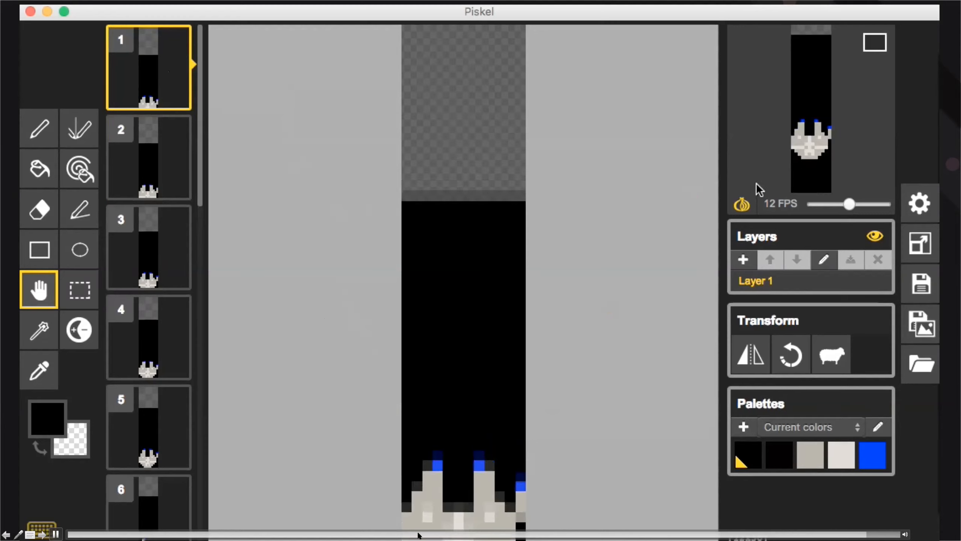
pyautogui.press('space')
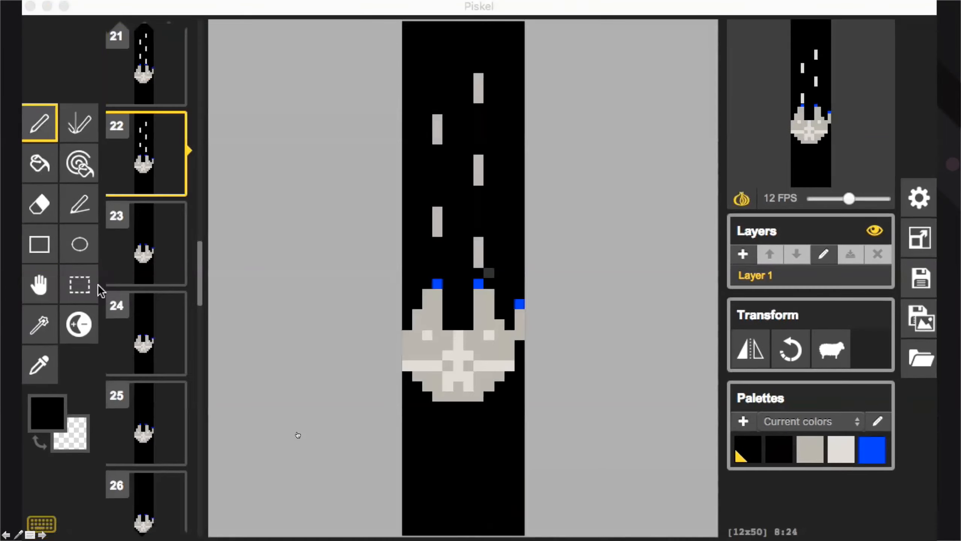
# Step: Play the recorded demo clip of the spaceship's laser shots moving frame by frame and advance past it
pyautogui.moveTo(344, 375)
pyautogui.moveTo(393, 293)
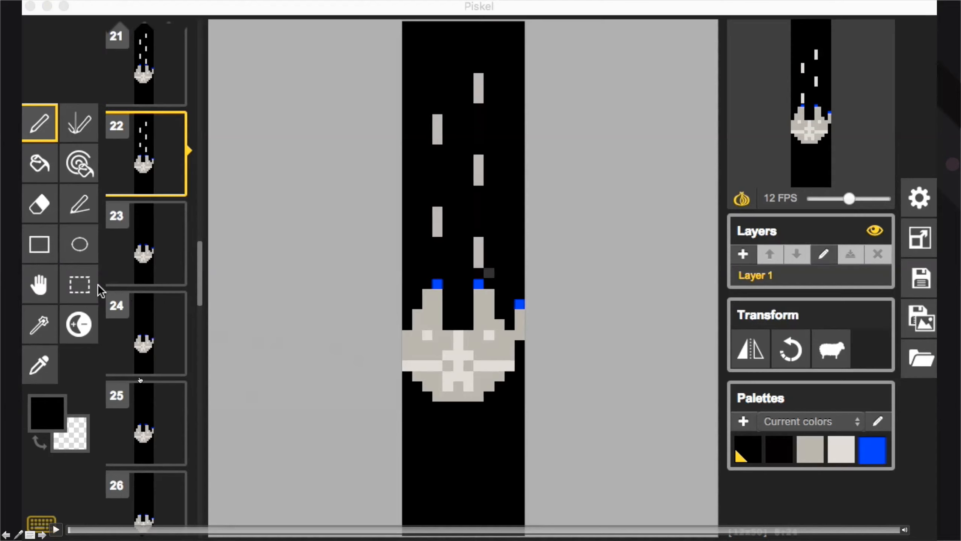
pyautogui.click(56, 529)
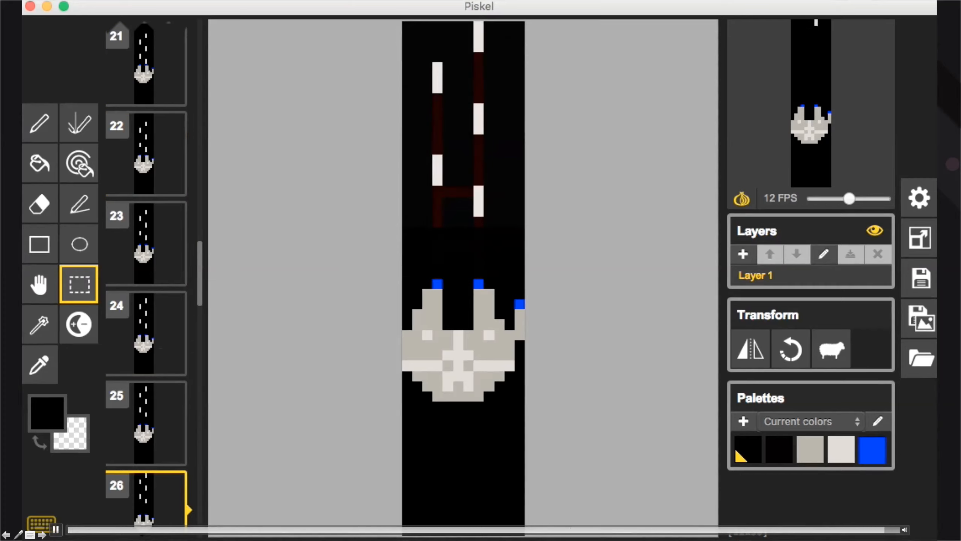
pyautogui.press('space')
pyautogui.click(291, 322)
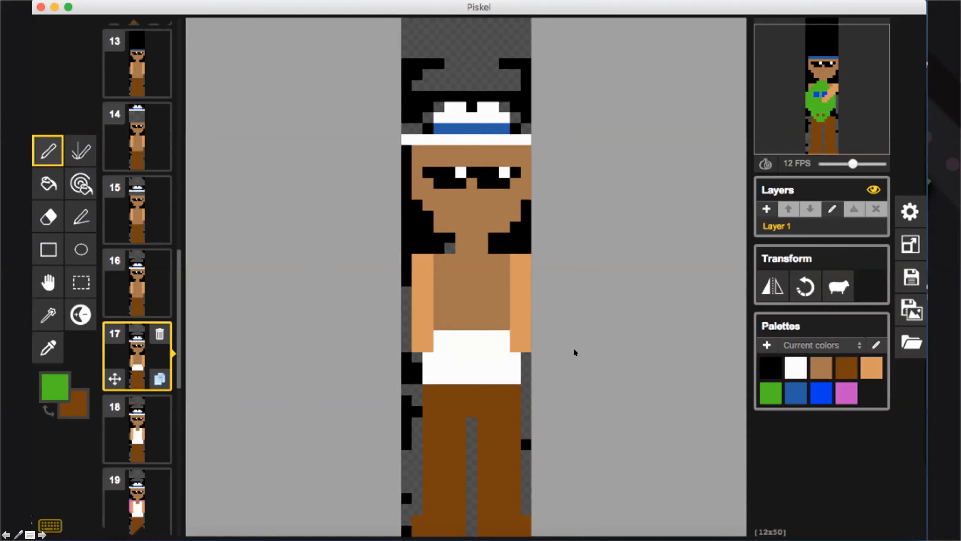
# Step: Step through the character animation from frame 17 to frame 22 to examine how the clothing is built up
pyautogui.press('Down')
pyautogui.press('Down')
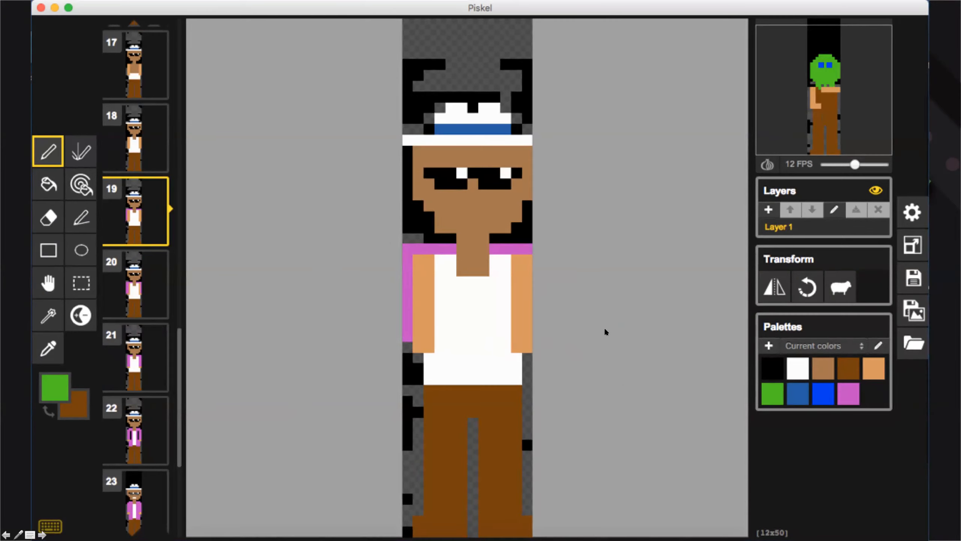
pyautogui.press('Down')
pyautogui.press('Down')
pyautogui.press('Down')
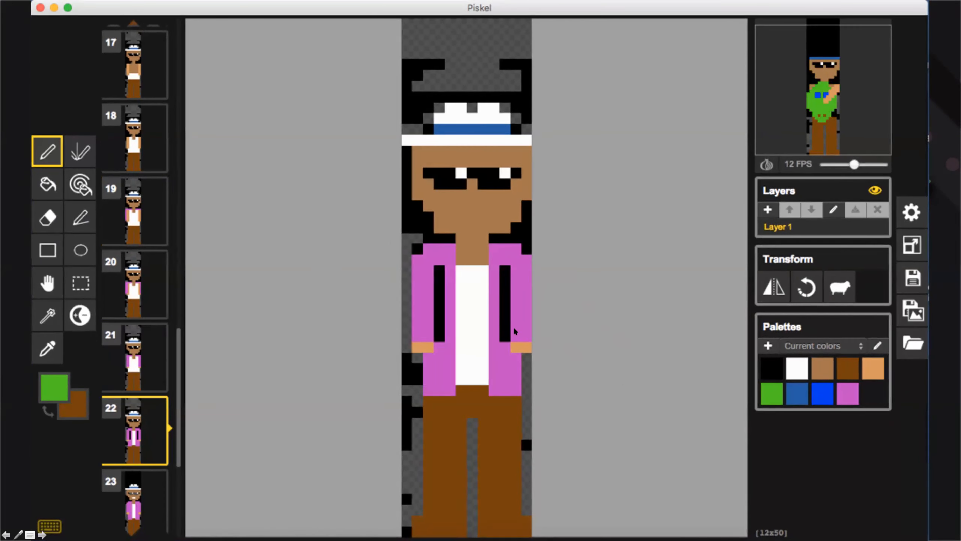
# Step: Step through the character animation frames following frame 22 to examine the finished outfit
pyautogui.press('Down')
pyautogui.press('Down')
pyautogui.press('Down')
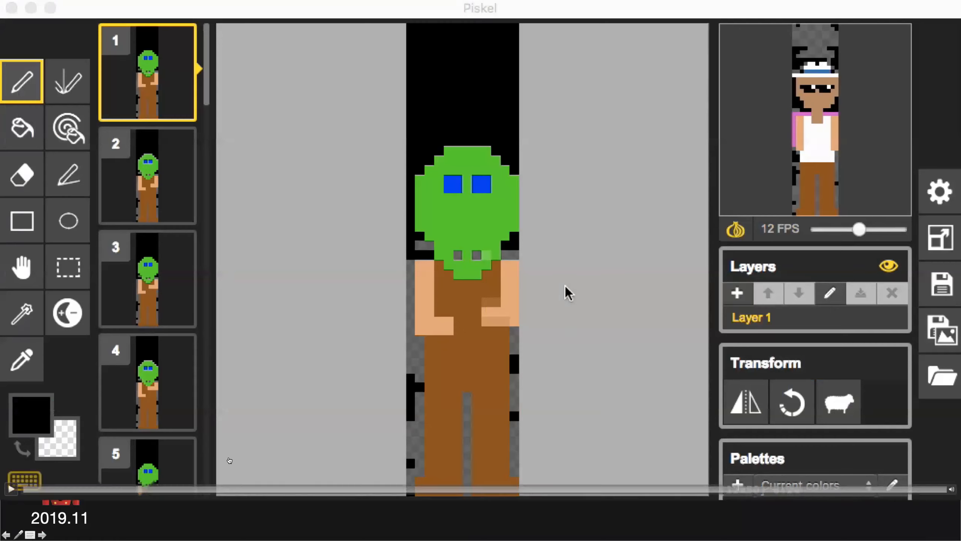
# Step: Play the recorded demo clip of the complete character animation, pausing and resuming to study the preview
pyautogui.click(13, 489)
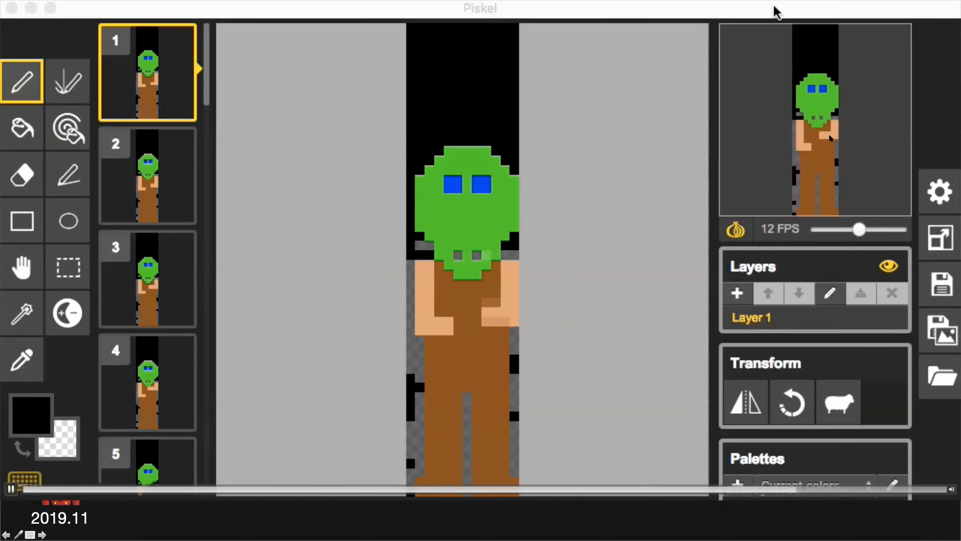
pyautogui.press('space')
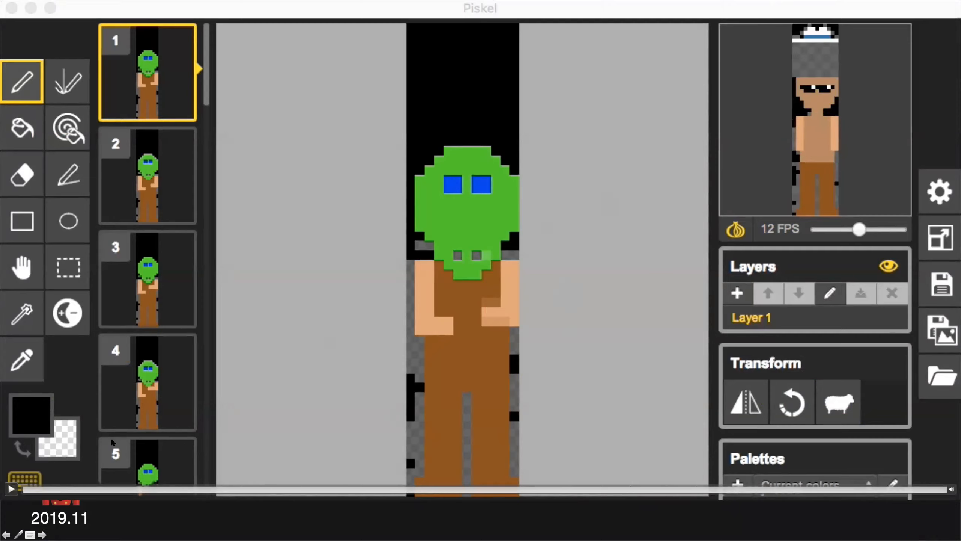
pyautogui.press('space')
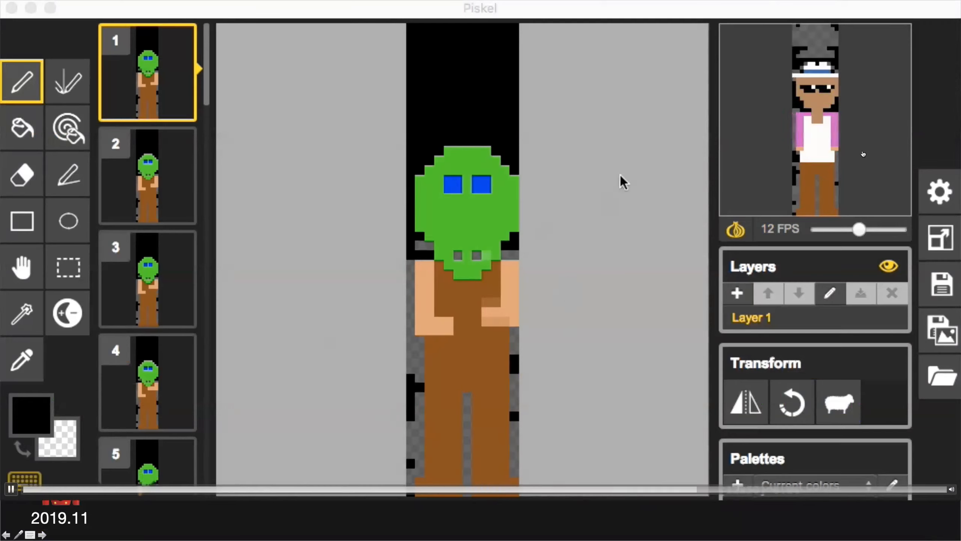
pyautogui.press('space')
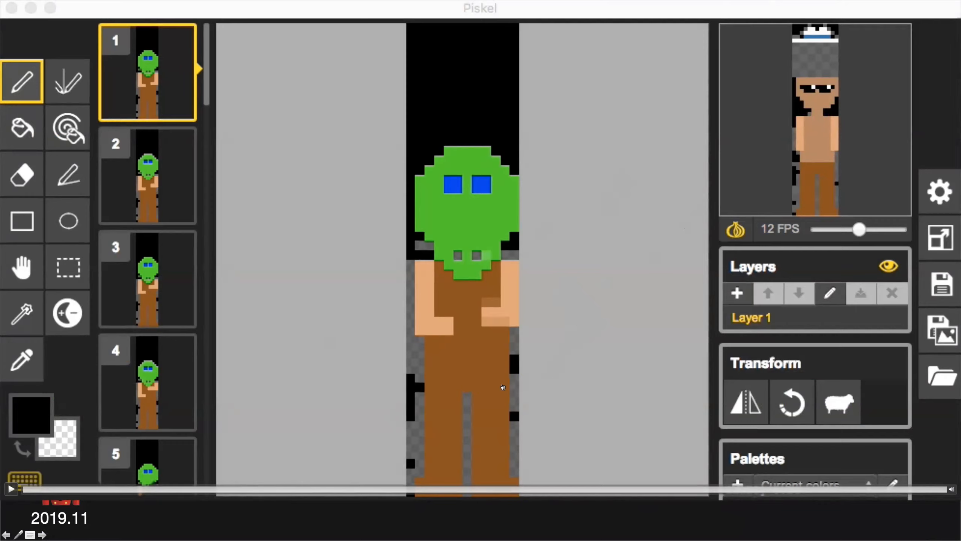
# Step: Advance to the example with the orange flame frames and play its recorded demo clip
pyautogui.click(575, 401)
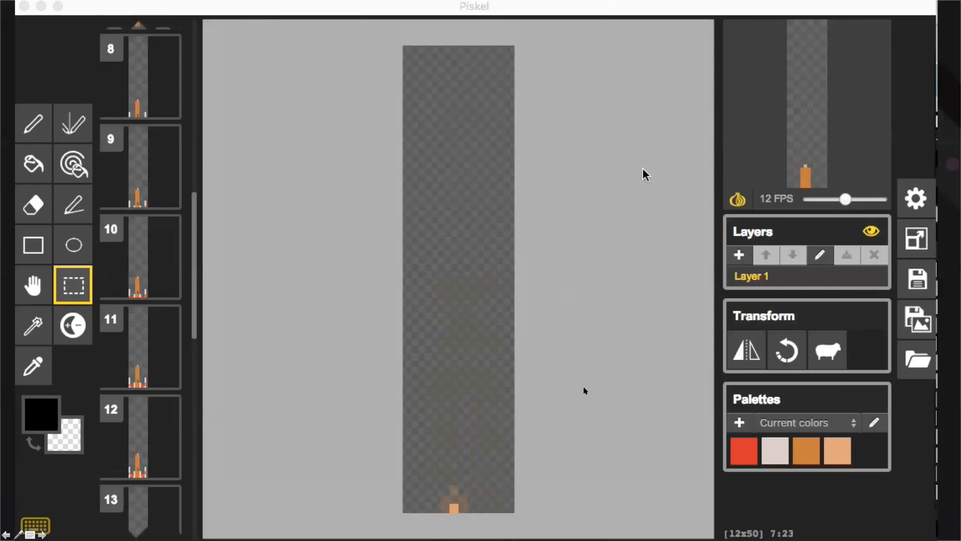
pyautogui.moveTo(577, 420)
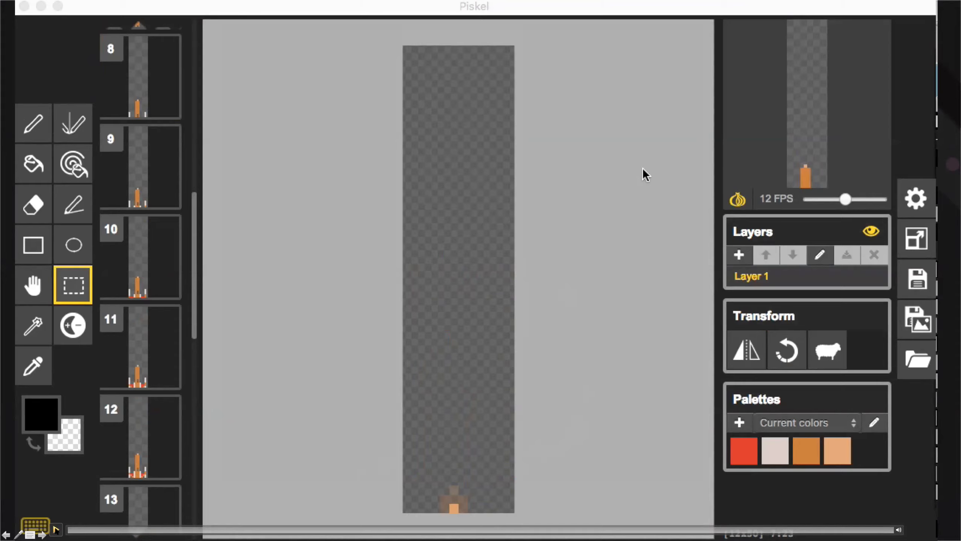
pyautogui.click(56, 529)
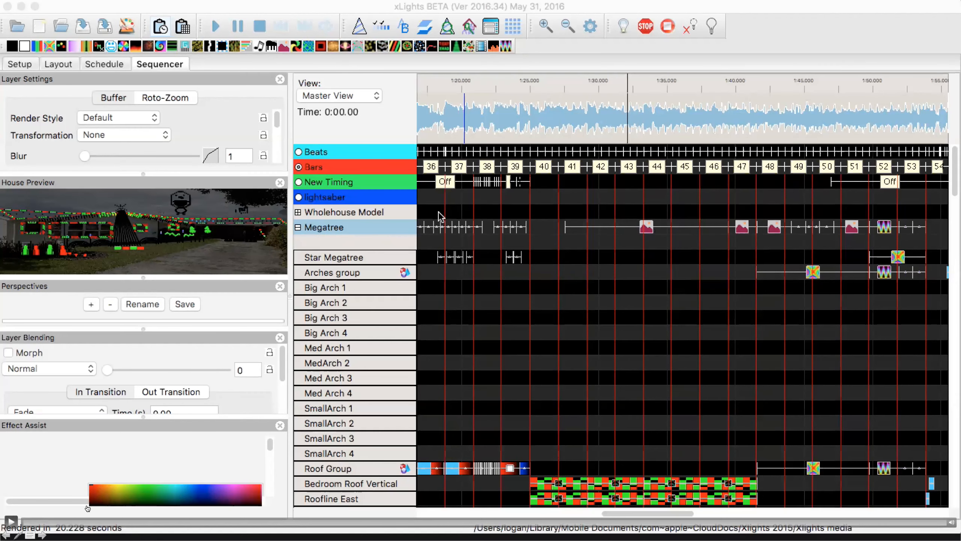
# Step: In the xLights sequencer clip, load X wing flyin.gif into the Pictures effect on the Megatree
pyautogui.click(10, 522)
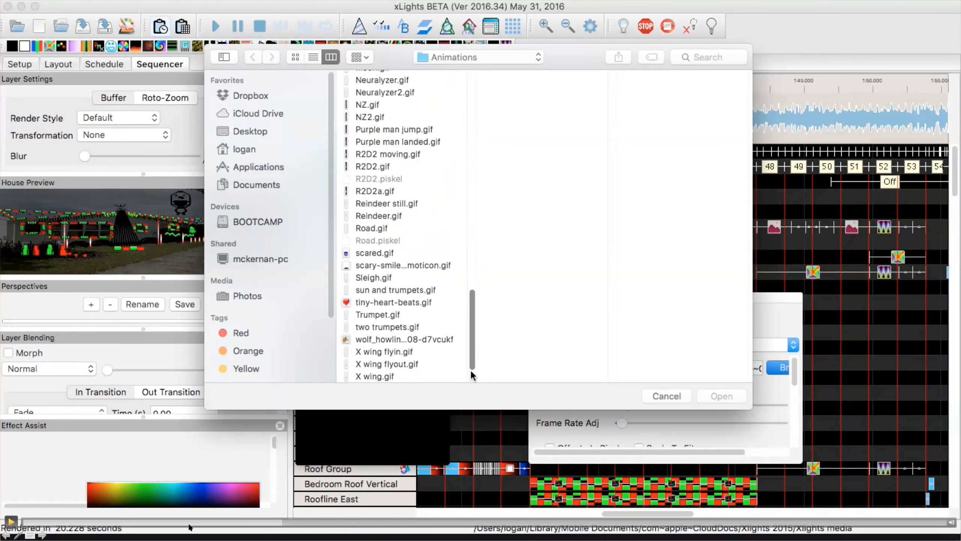
pyautogui.click(405, 352)
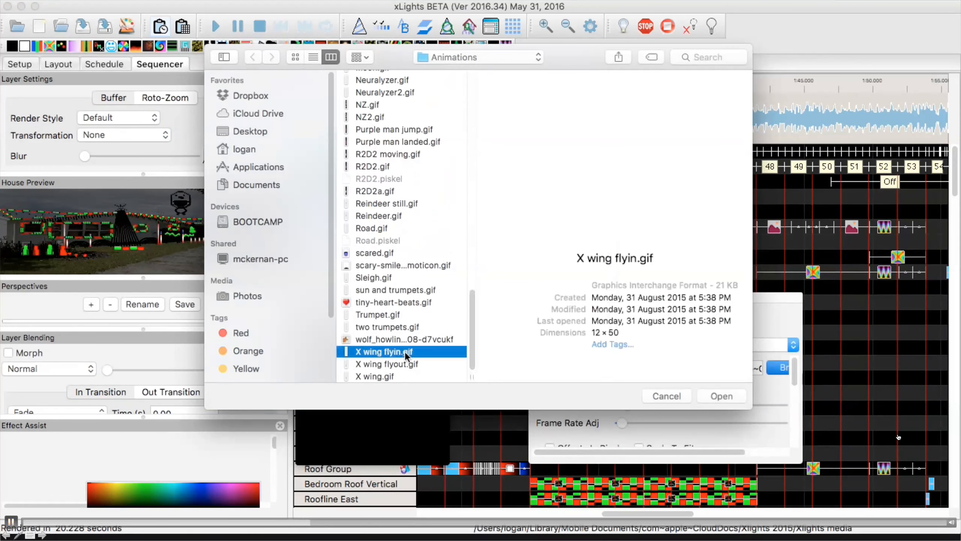
pyautogui.click(719, 396)
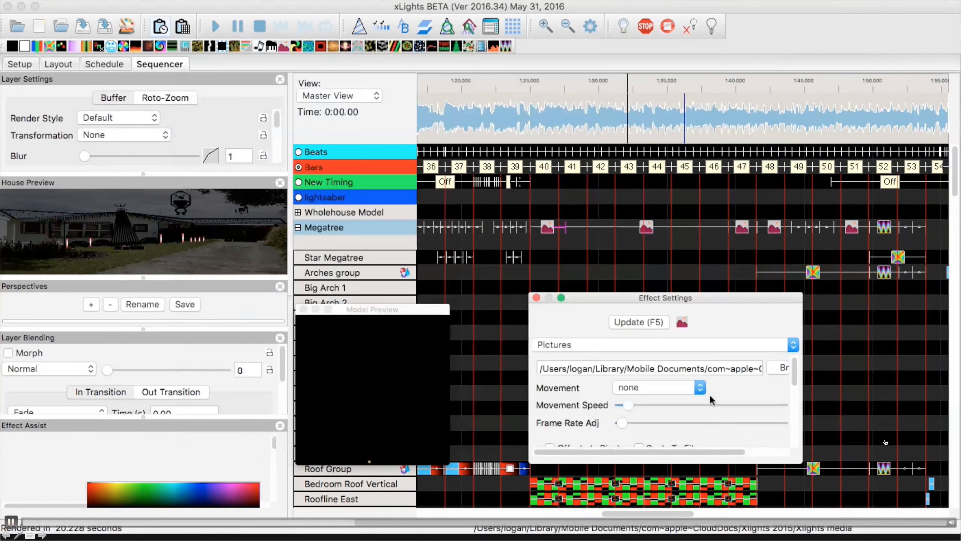
# Step: Add another effect on the Megatree's second layer, beneath the X wing picture effect
pyautogui.click(545, 244)
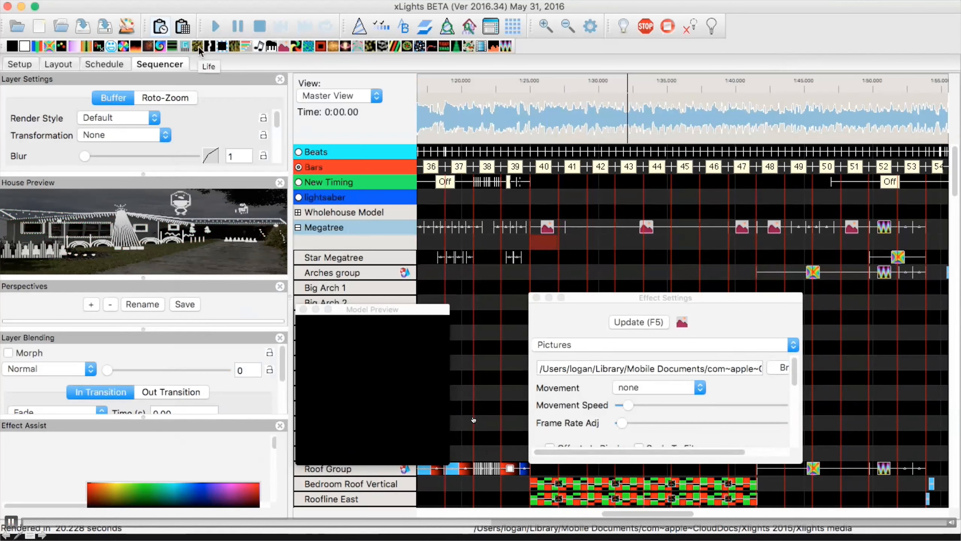
pyautogui.click(234, 46)
pyautogui.moveTo(234, 47)
pyautogui.mouseDown()
pyautogui.moveTo(454, 220)
pyautogui.moveTo(523, 246)
pyautogui.moveTo(758, 243)
pyautogui.mouseUp()
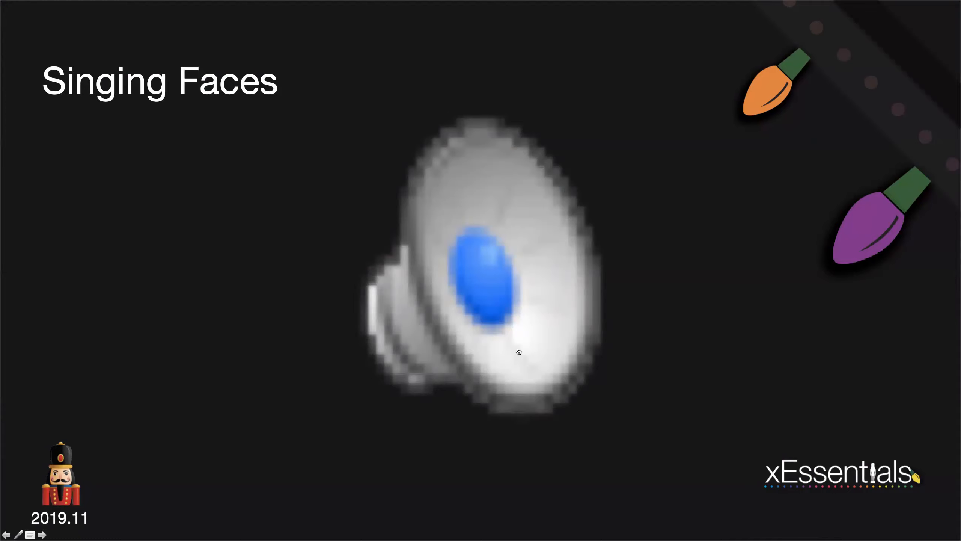
pyautogui.moveTo(465, 347)
pyautogui.moveTo(154, 515)
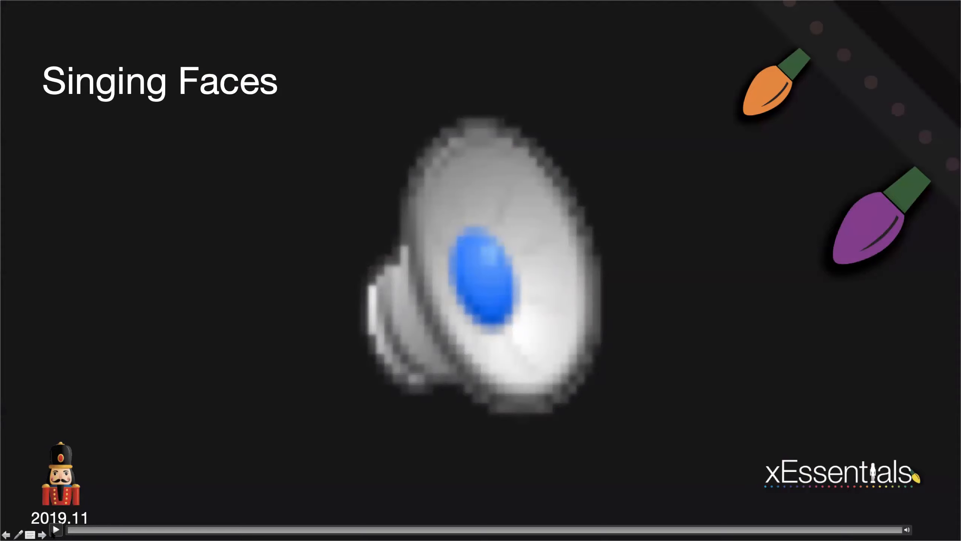
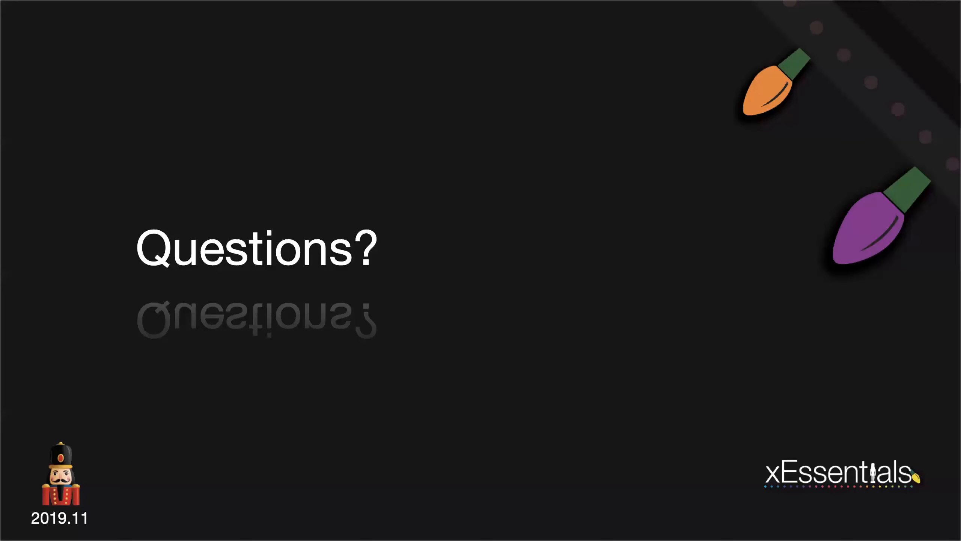
pyautogui.click(405, 311)
pyautogui.click(55, 529)
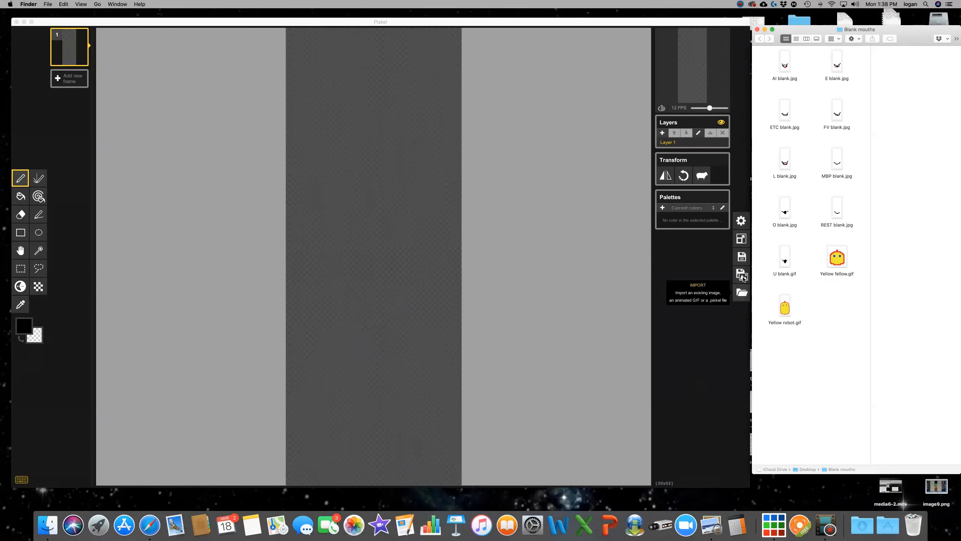
# Step: Import Yellow robot.gif from the Blank mouths folder into Piskel as a single 24 x 52 image
pyautogui.click(743, 293)
pyautogui.click(741, 294)
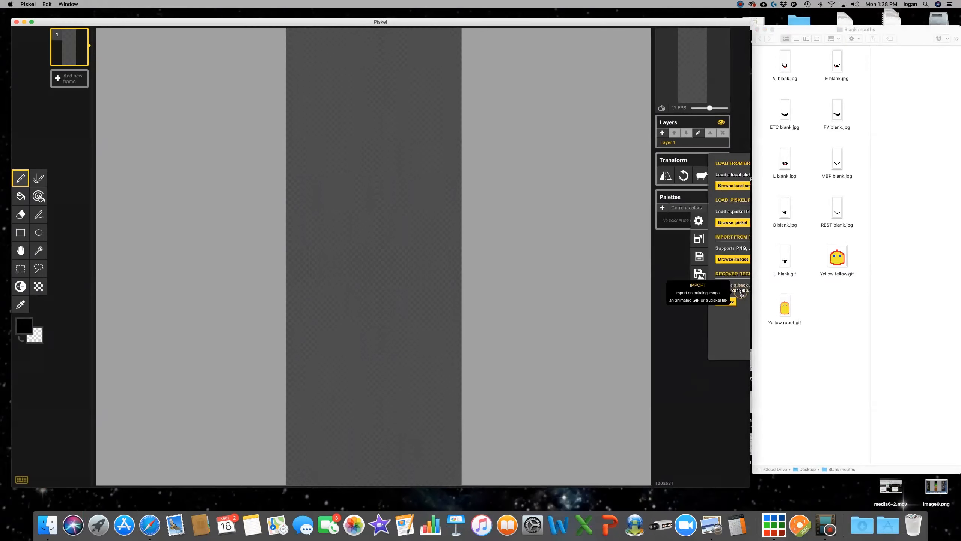
pyautogui.click(676, 261)
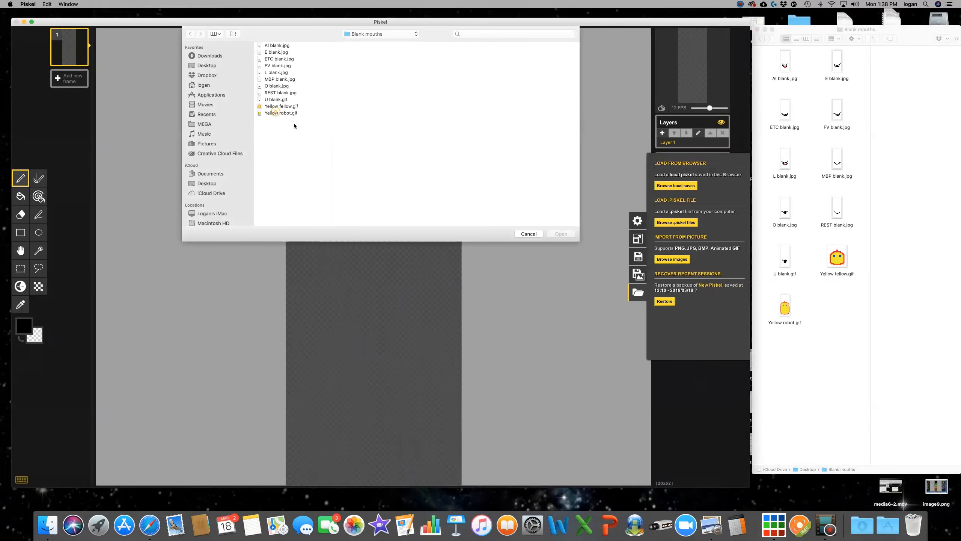
pyautogui.click(281, 113)
pyautogui.click(562, 233)
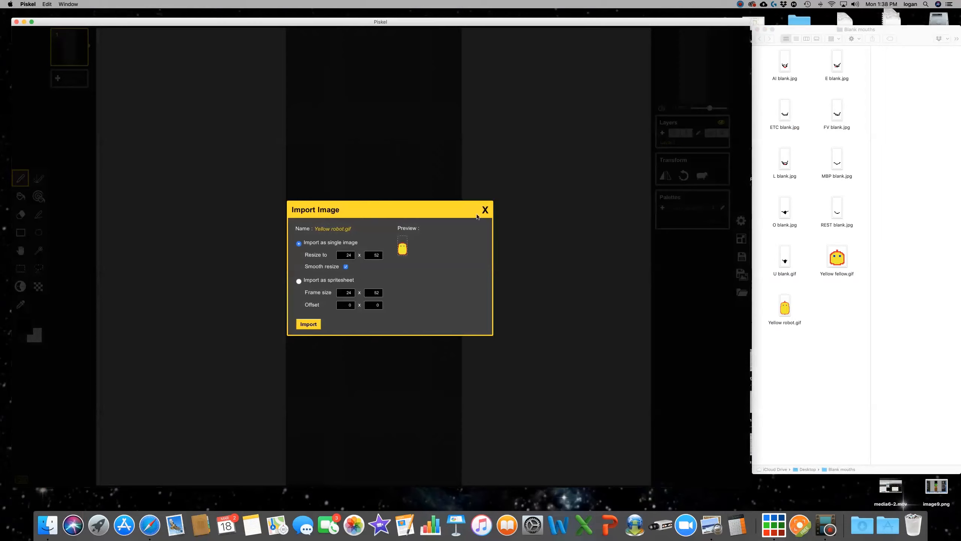
pyautogui.click(309, 323)
pyautogui.click(534, 168)
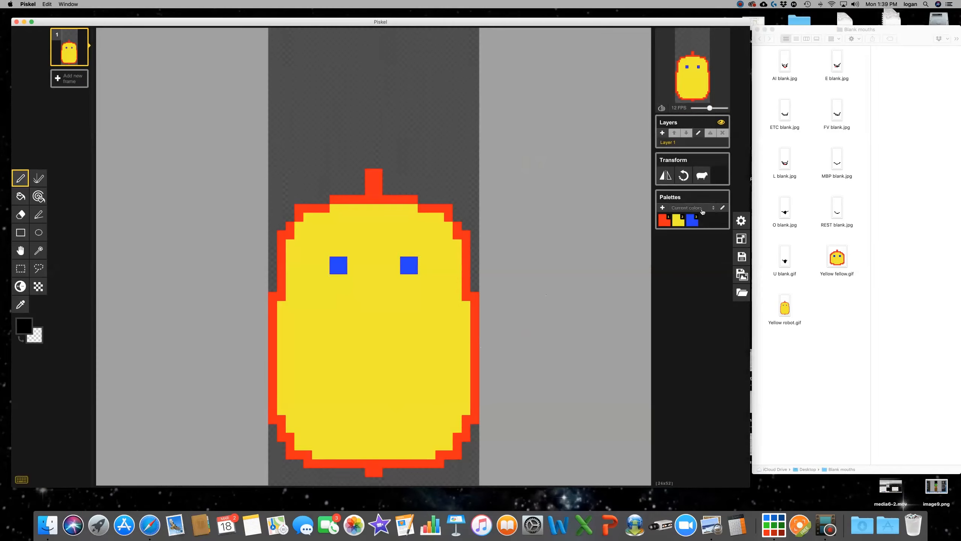
# Step: Add a new layer above the robot and place the AI blank.jpg mouth on it
pyautogui.click(662, 133)
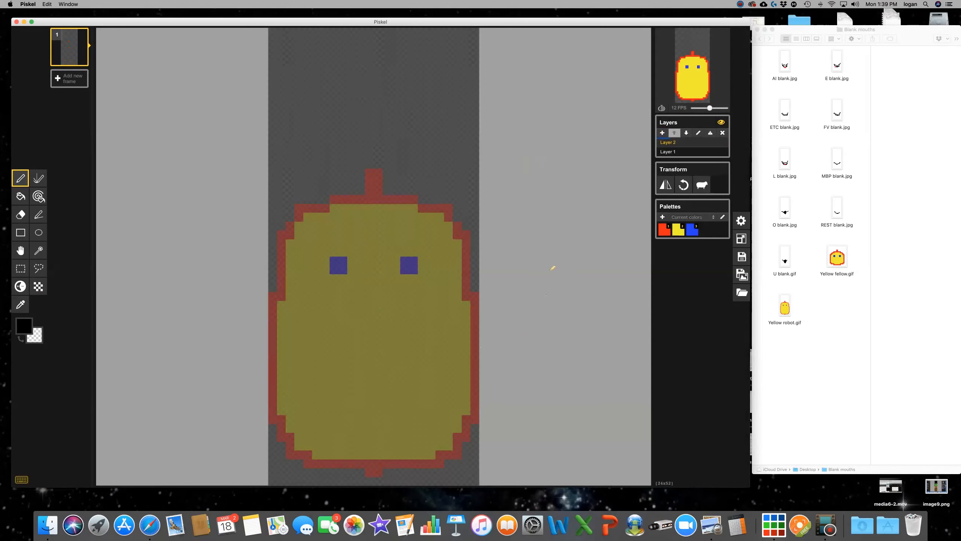
pyautogui.moveTo(785, 67); pyautogui.dragTo(377, 376)
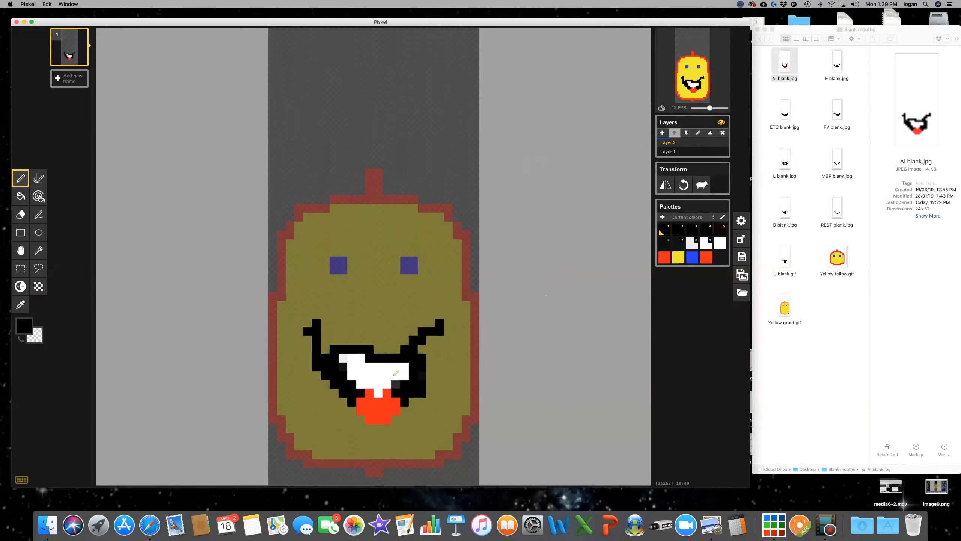
# Step: Check the robot and mouth layers separately, and merge the mouth layer with the robot layer below
pyautogui.moveTo(66, 46)
pyautogui.click(668, 152)
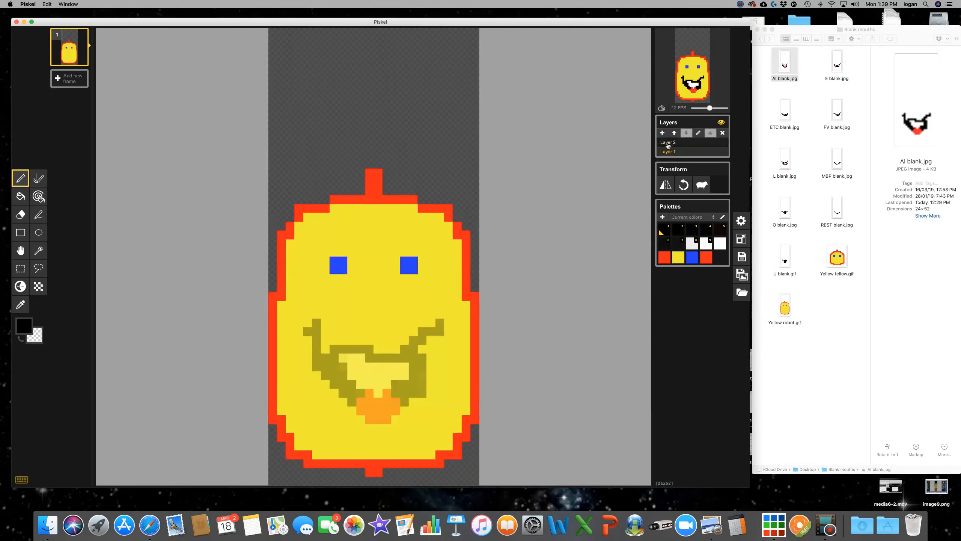
pyautogui.click(668, 144)
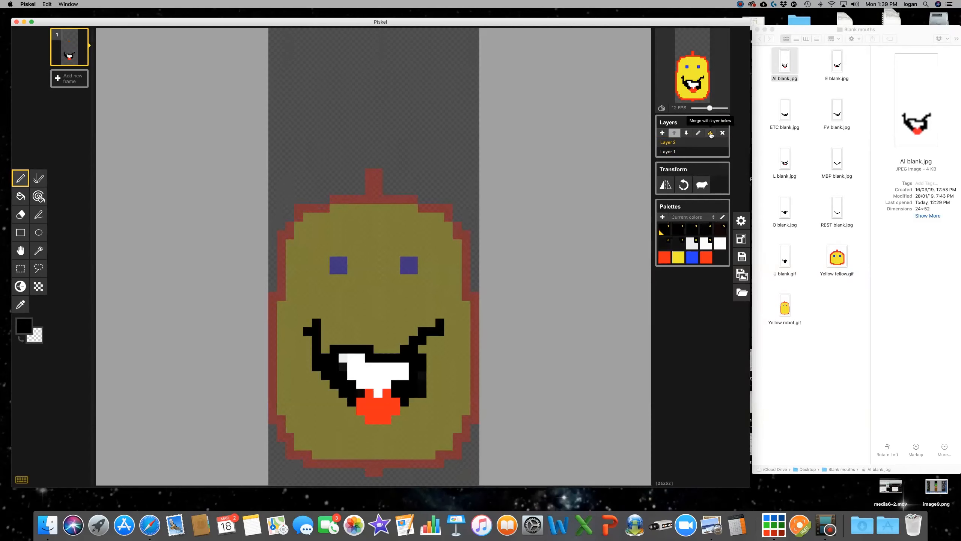
pyautogui.click(710, 134)
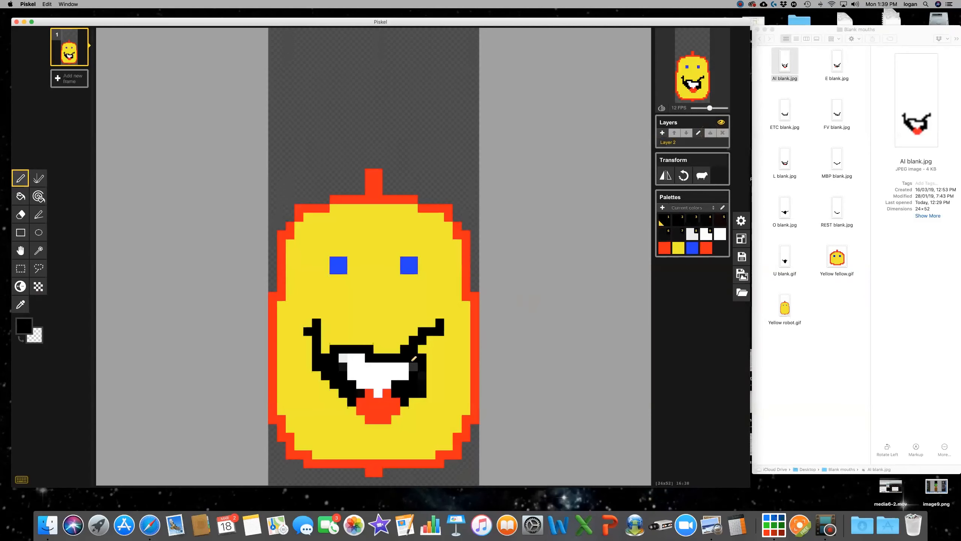
# Step: Export the robot with the AI mouth as an animated GIF named "Yellow robot AI" in the Blank mouths folder
pyautogui.click(742, 275)
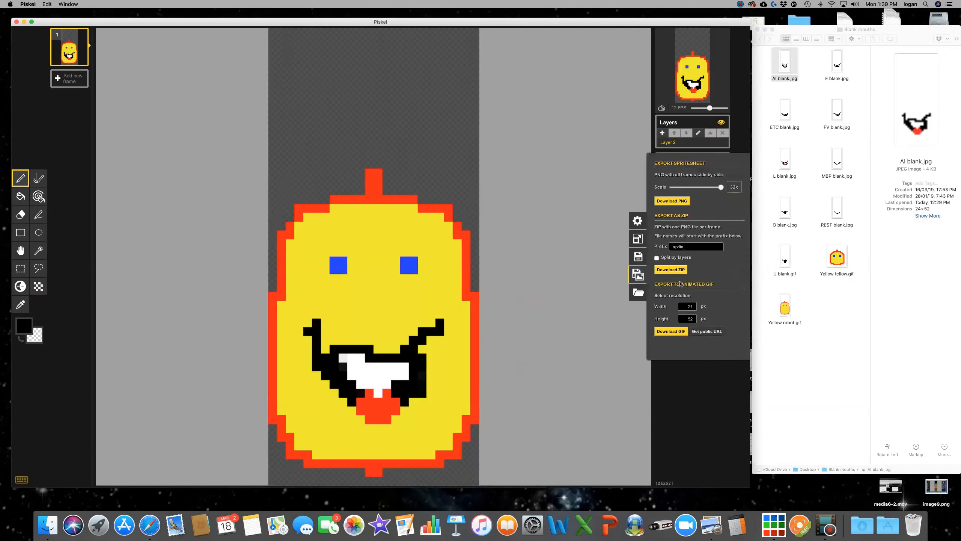
pyautogui.click(671, 332)
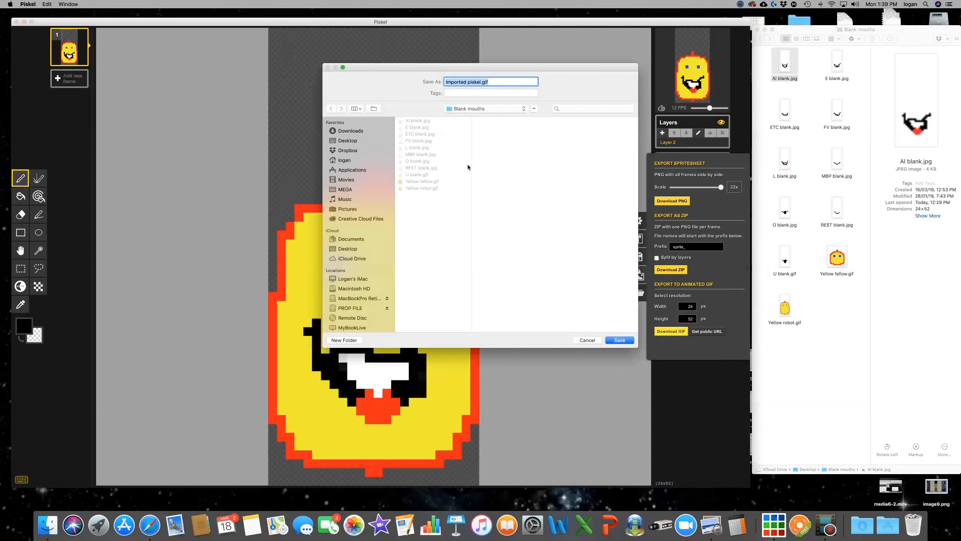
pyautogui.moveTo(482, 83); pyautogui.dragTo(434, 80)
pyautogui.write('Yellow robot AI')
pyautogui.click(615, 340)
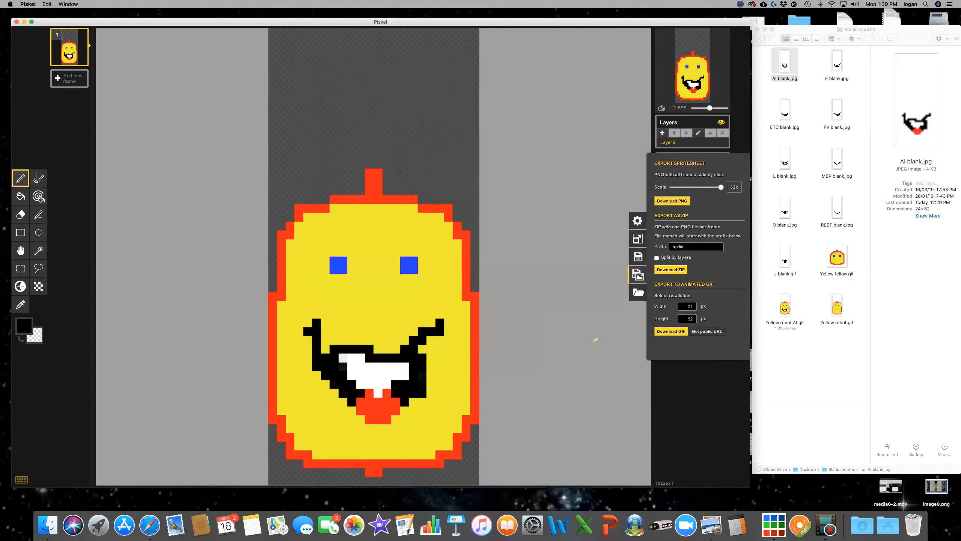
pyautogui.click(560, 310)
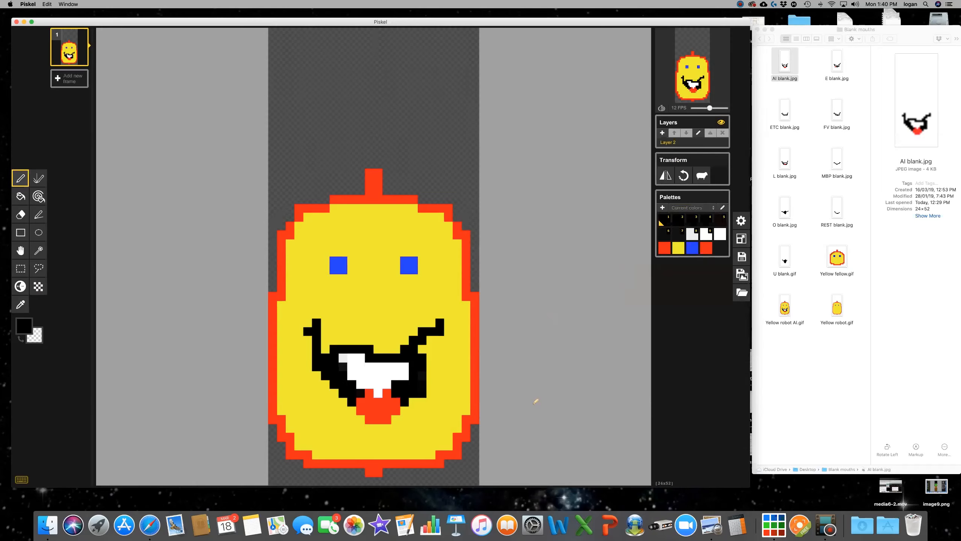
# Step: Undo back to the empty mouth layer to replace the AI mouth with E blank.jpg, and merge it with the robot layer
pyautogui.press('super+z')
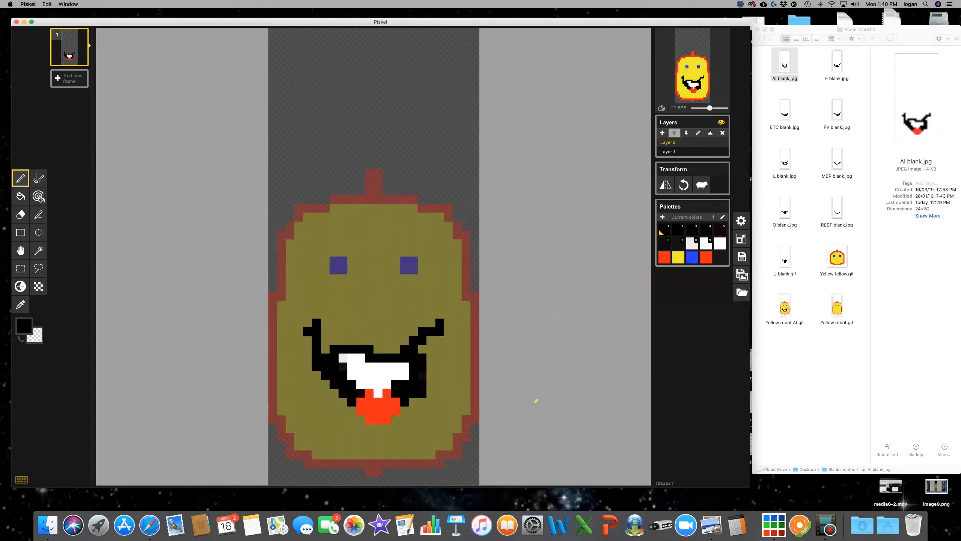
pyautogui.press('super+z')
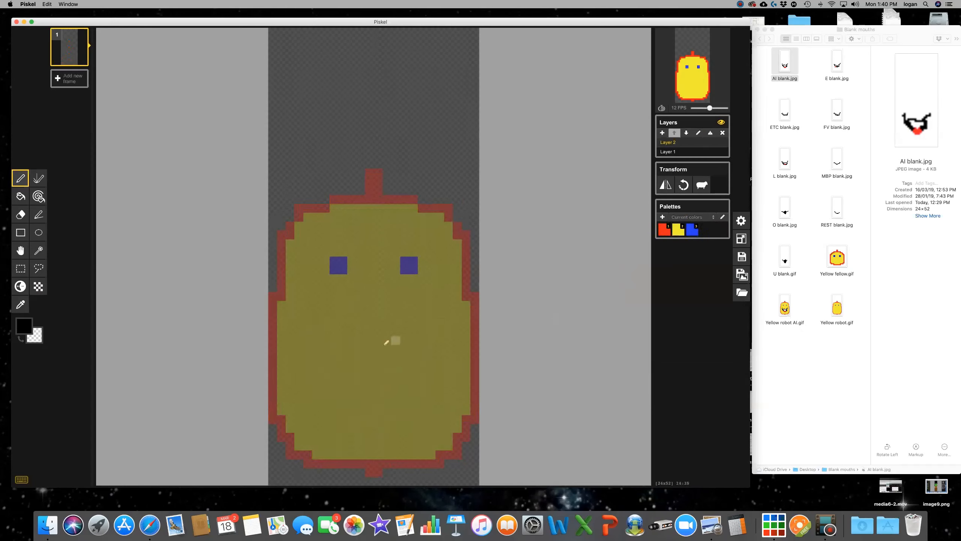
pyautogui.moveTo(838, 64); pyautogui.dragTo(375, 374)
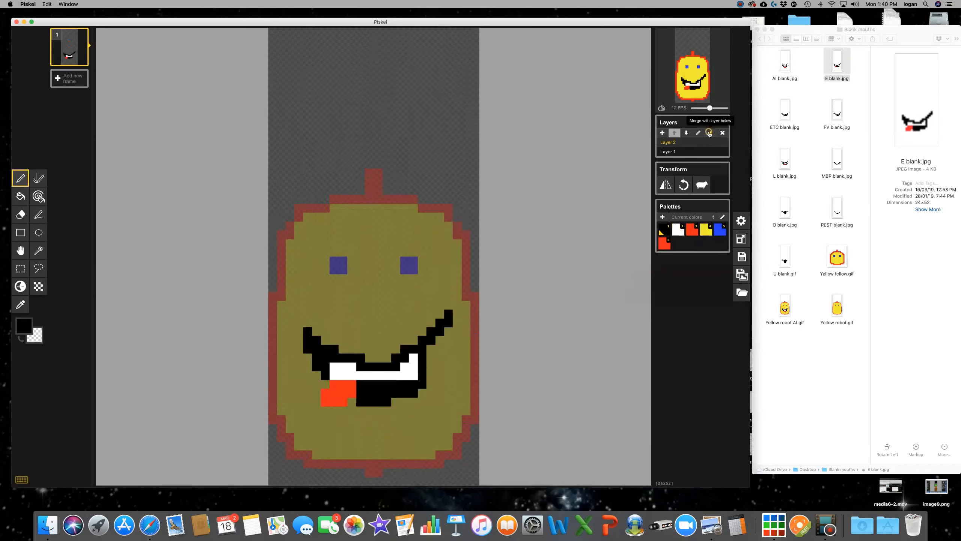
pyautogui.click(709, 133)
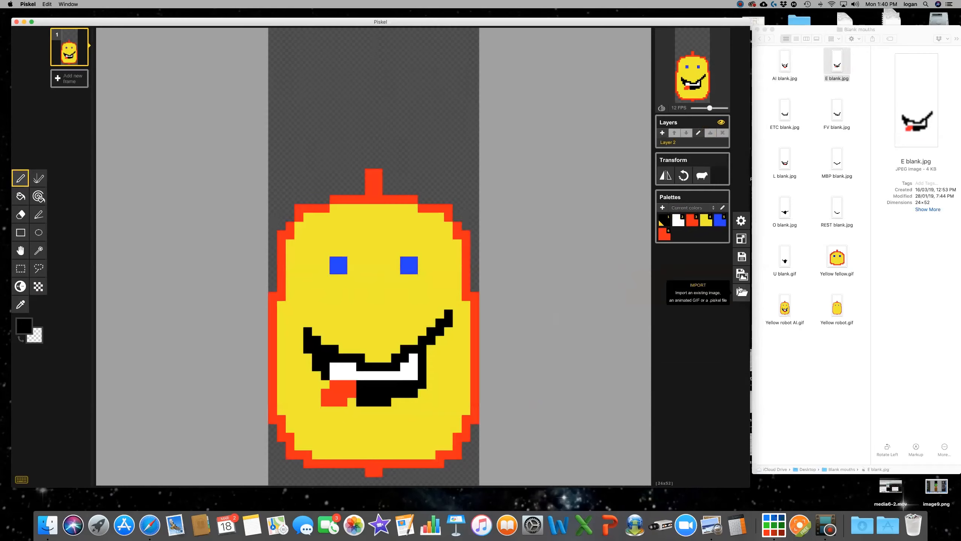
# Step: Export the robot with the E mouth as an animated GIF named "Yellow robot E" in the Blank mouths folder
pyautogui.click(742, 275)
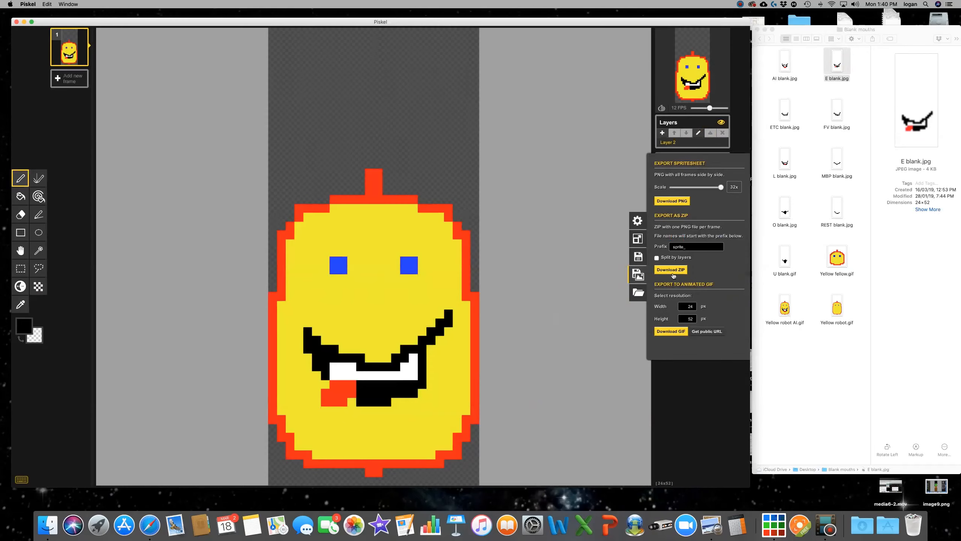
pyautogui.click(669, 331)
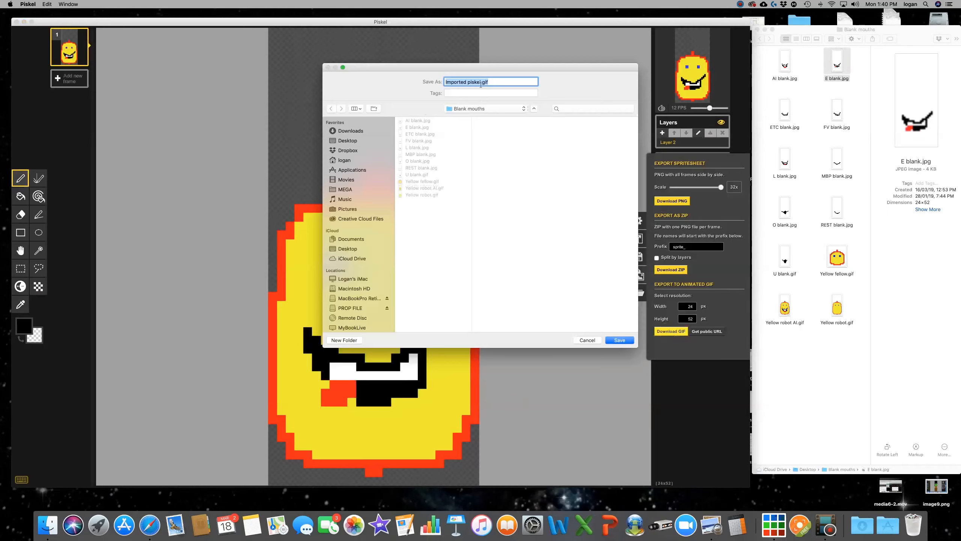
pyautogui.click(414, 192)
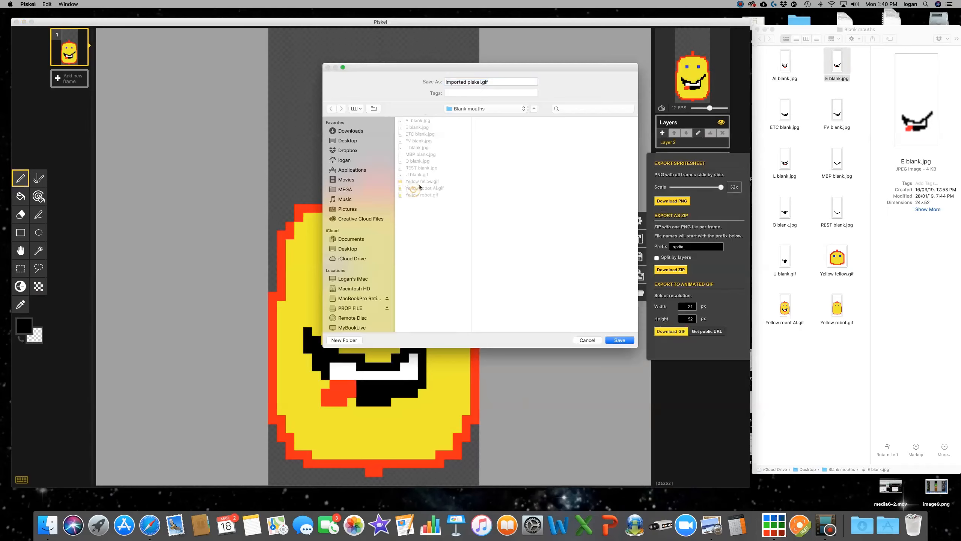
pyautogui.click(479, 83)
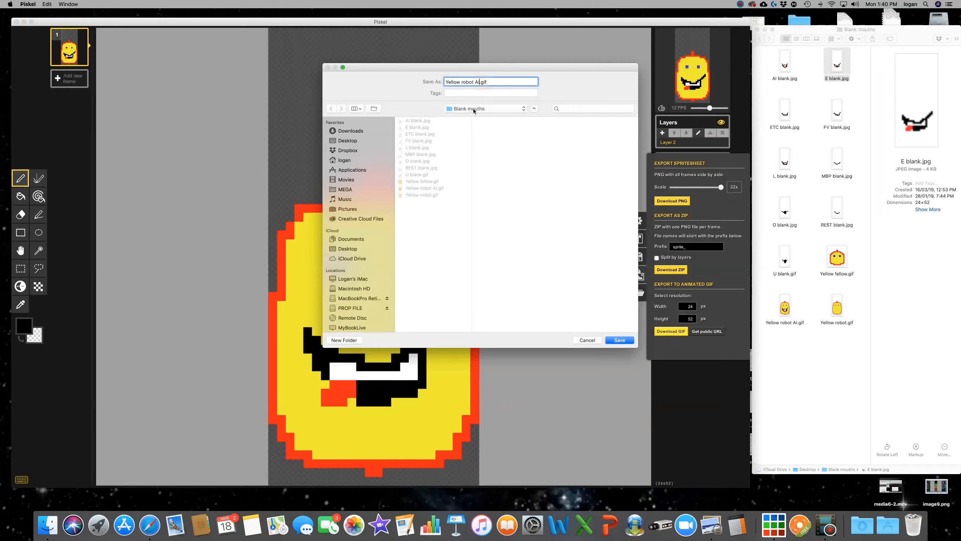
pyautogui.press('BackSpace')
pyautogui.press('BackSpace')
pyautogui.write('E')
pyautogui.click(614, 341)
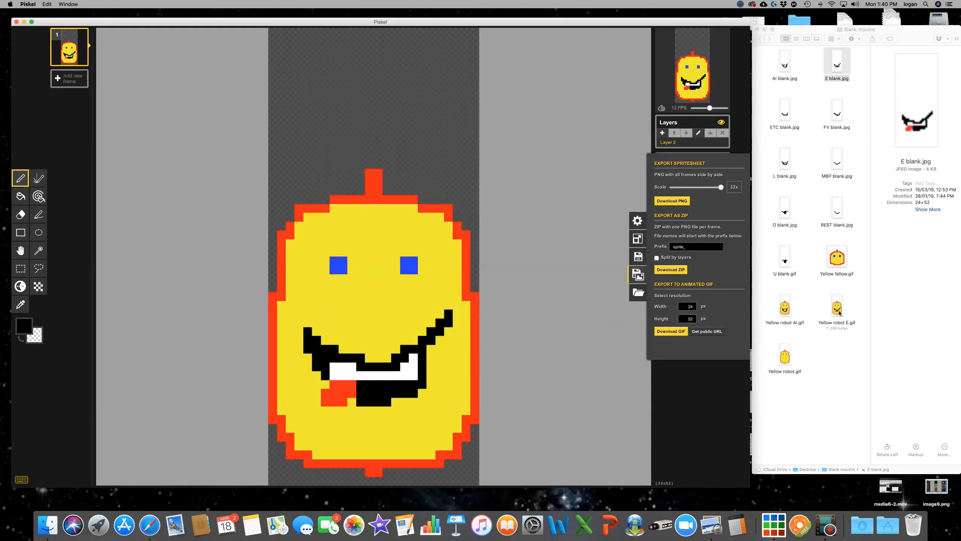
pyautogui.click(563, 330)
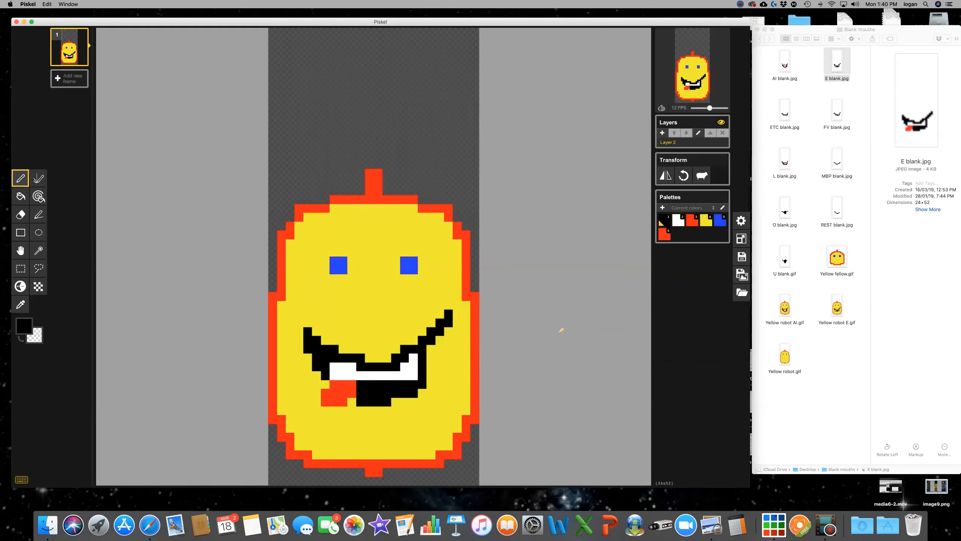
# Step: Undo back to the empty mouth layer, place the ETC blank.jpg mouth on it, and merge it with the robot layer
pyautogui.press('super+z')
pyautogui.press('super+z')
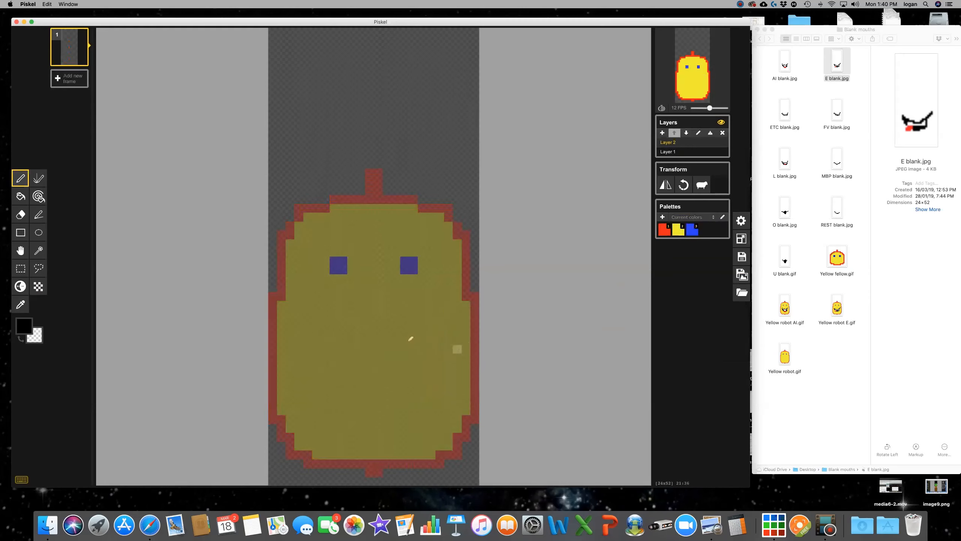
pyautogui.moveTo(788, 110); pyautogui.dragTo(369, 377)
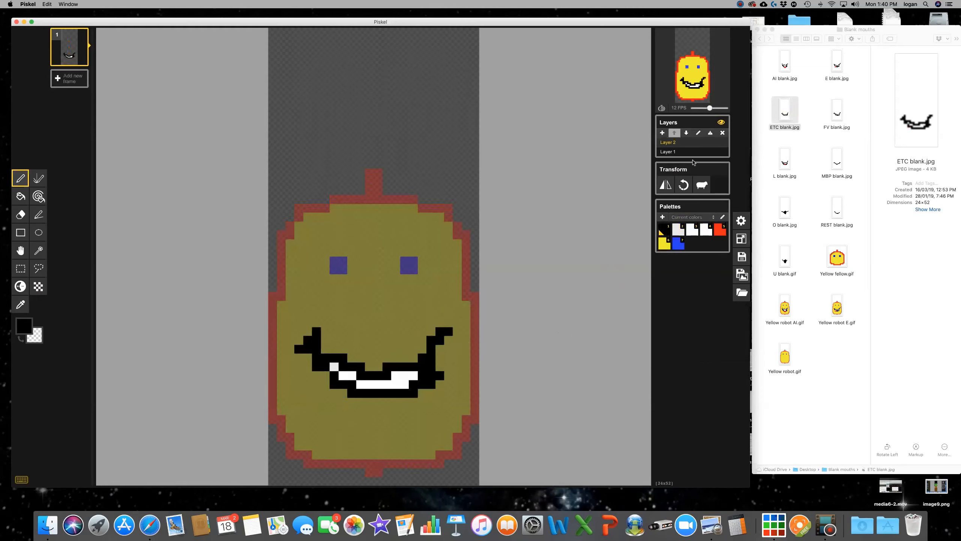
pyautogui.click(710, 133)
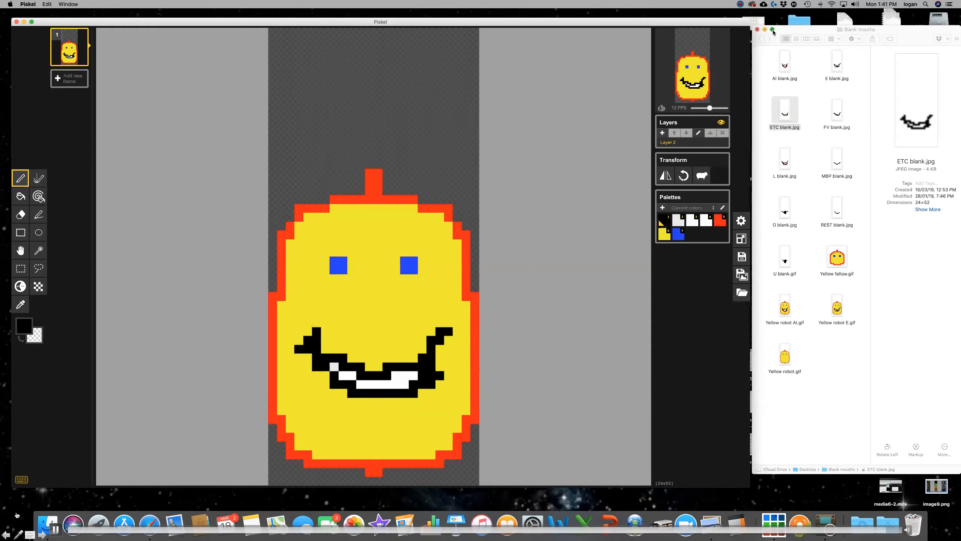
pyautogui.click(739, 4)
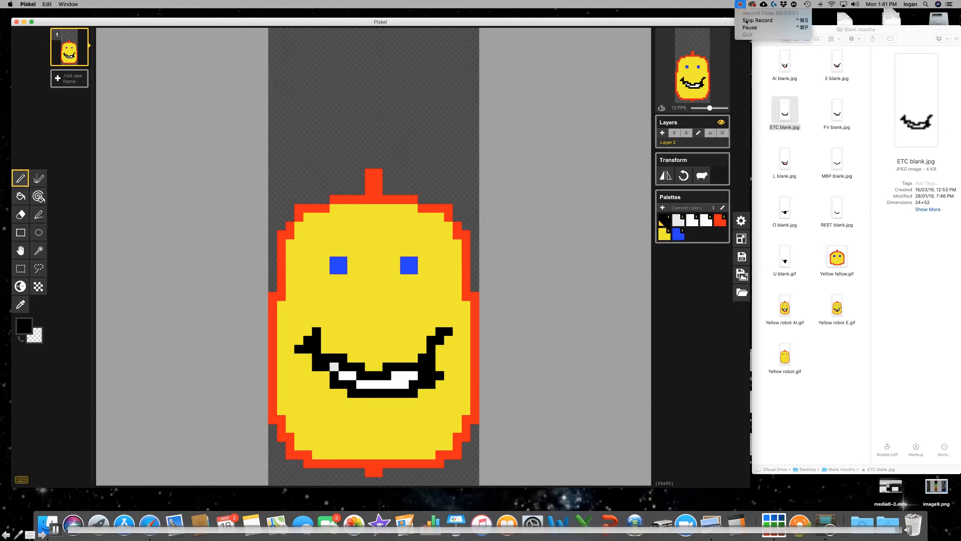